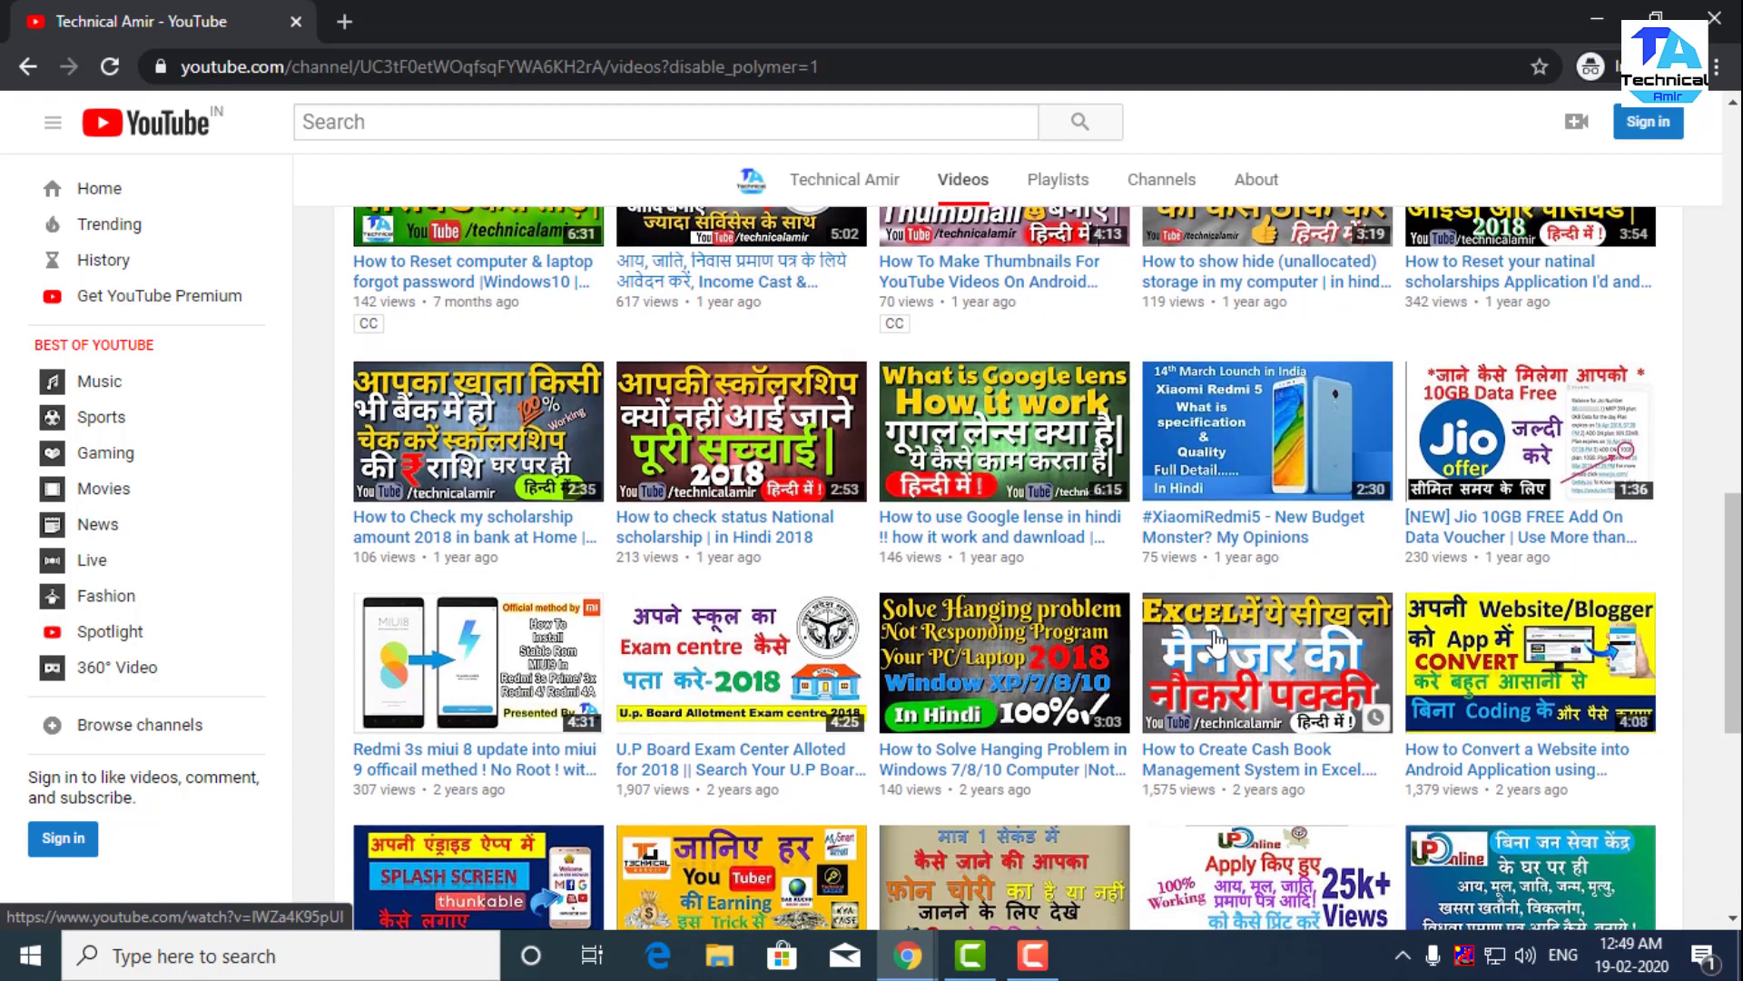
scroll(1217, 643, down, 4)
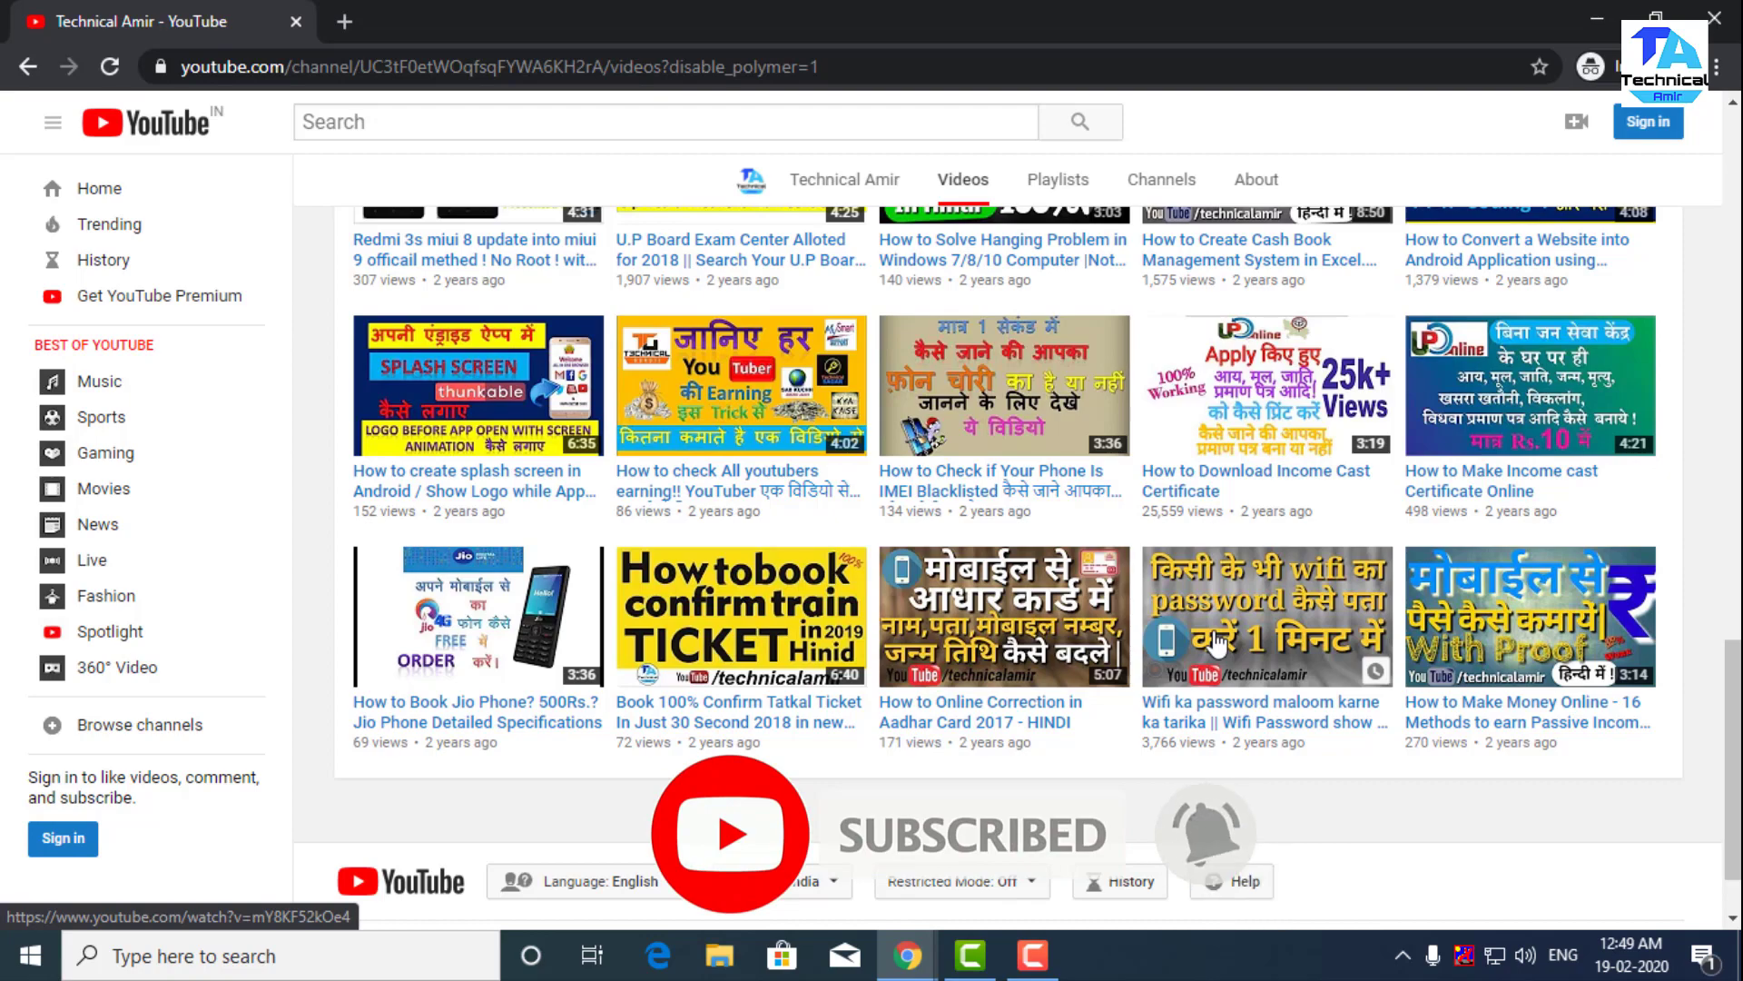
- Scroll up and down through the YouTube channel's uploaded videos
scroll(1217, 643, up, 3)
scroll(1216, 643, up, 5)
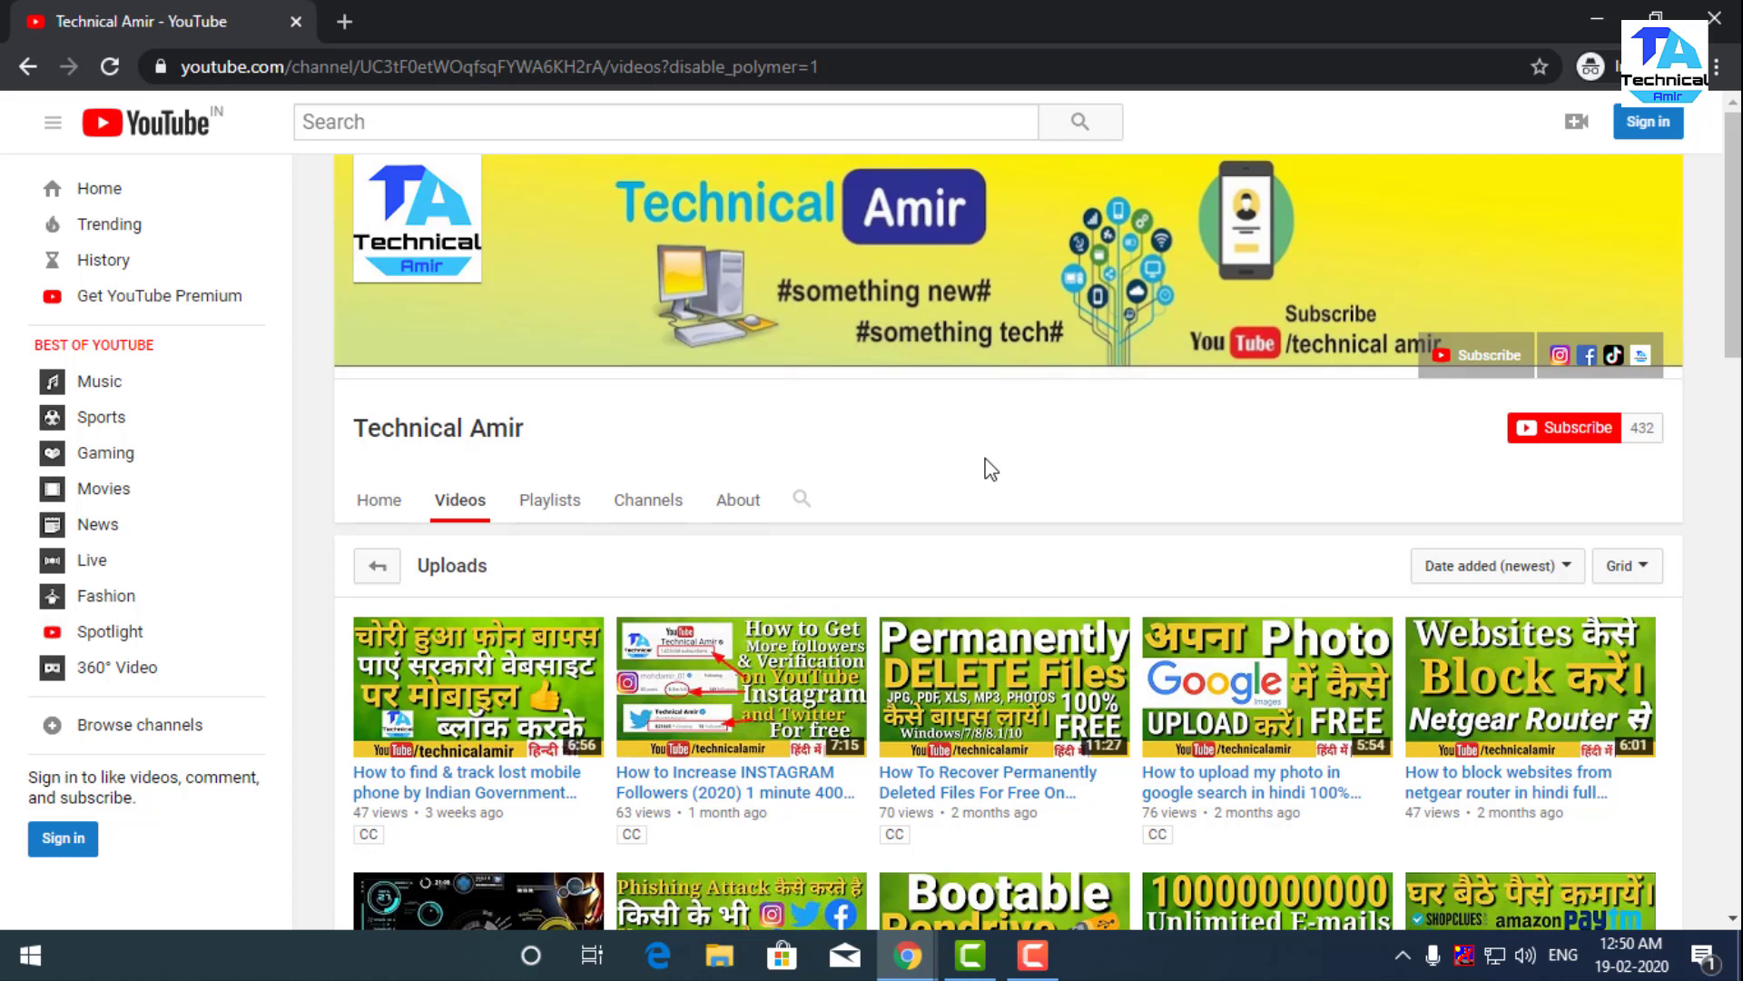
scroll(988, 467, down, 1)
scroll(974, 416, up, 1)
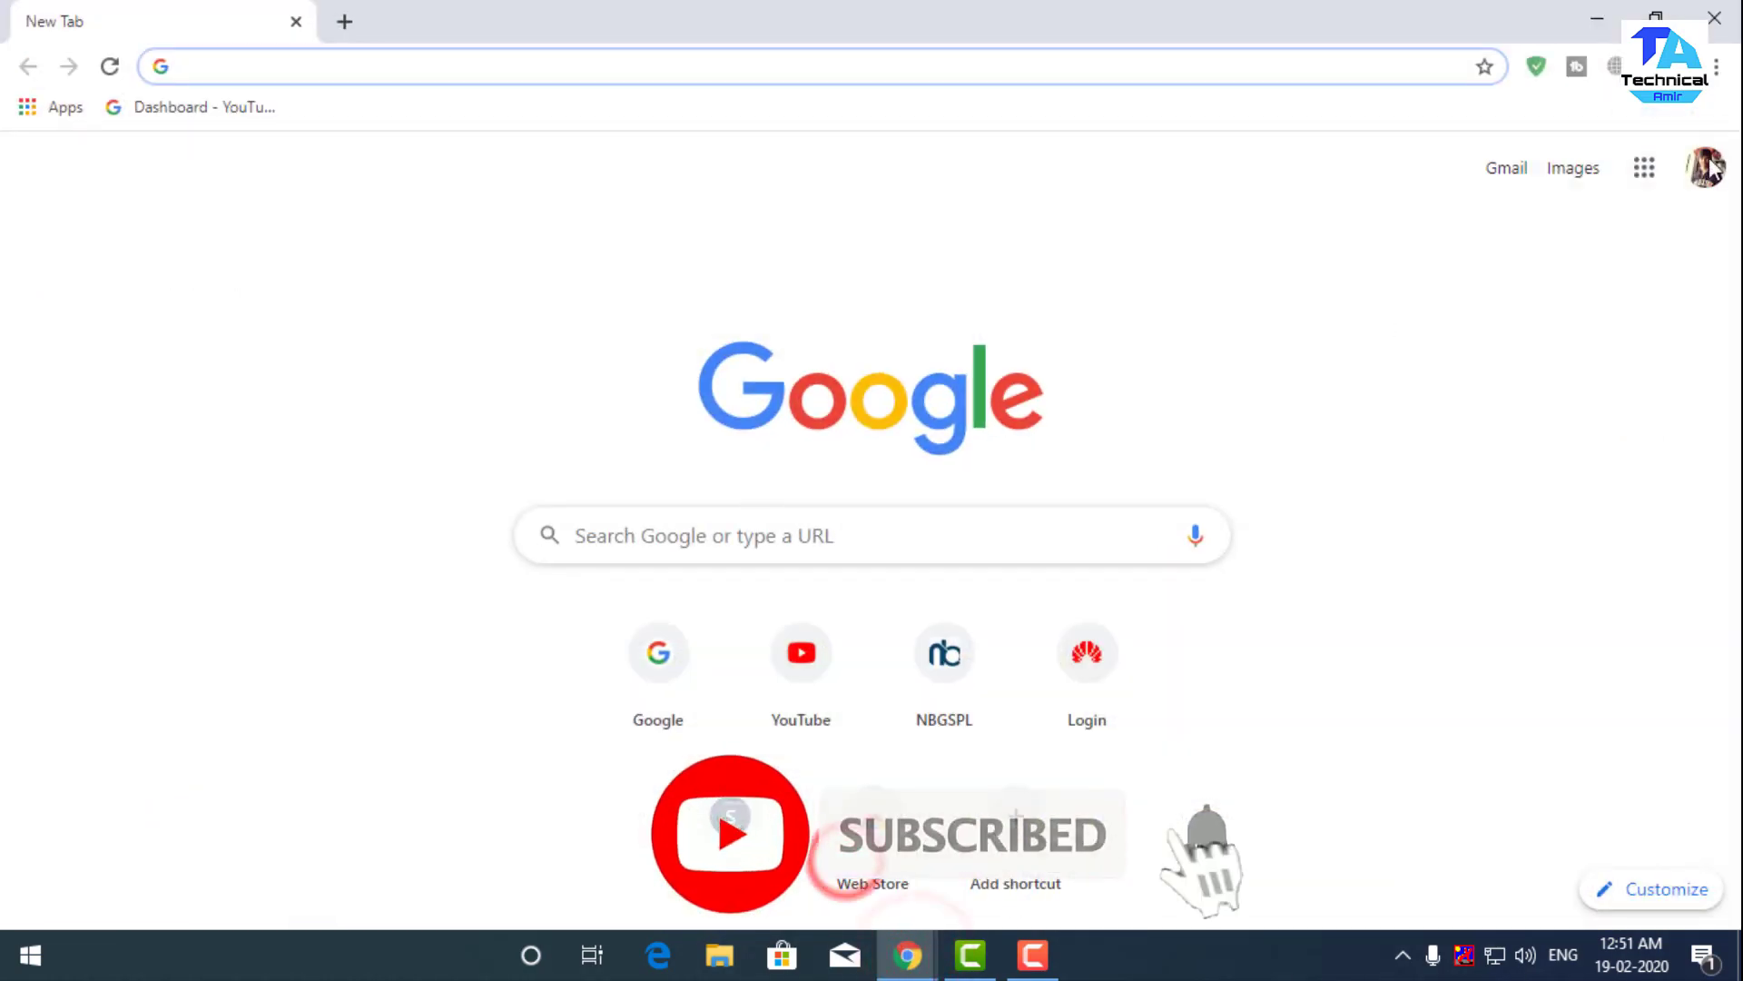
- Open Gmail, then go to Manage your Google Account from the profile avatar menu
click(1506, 169)
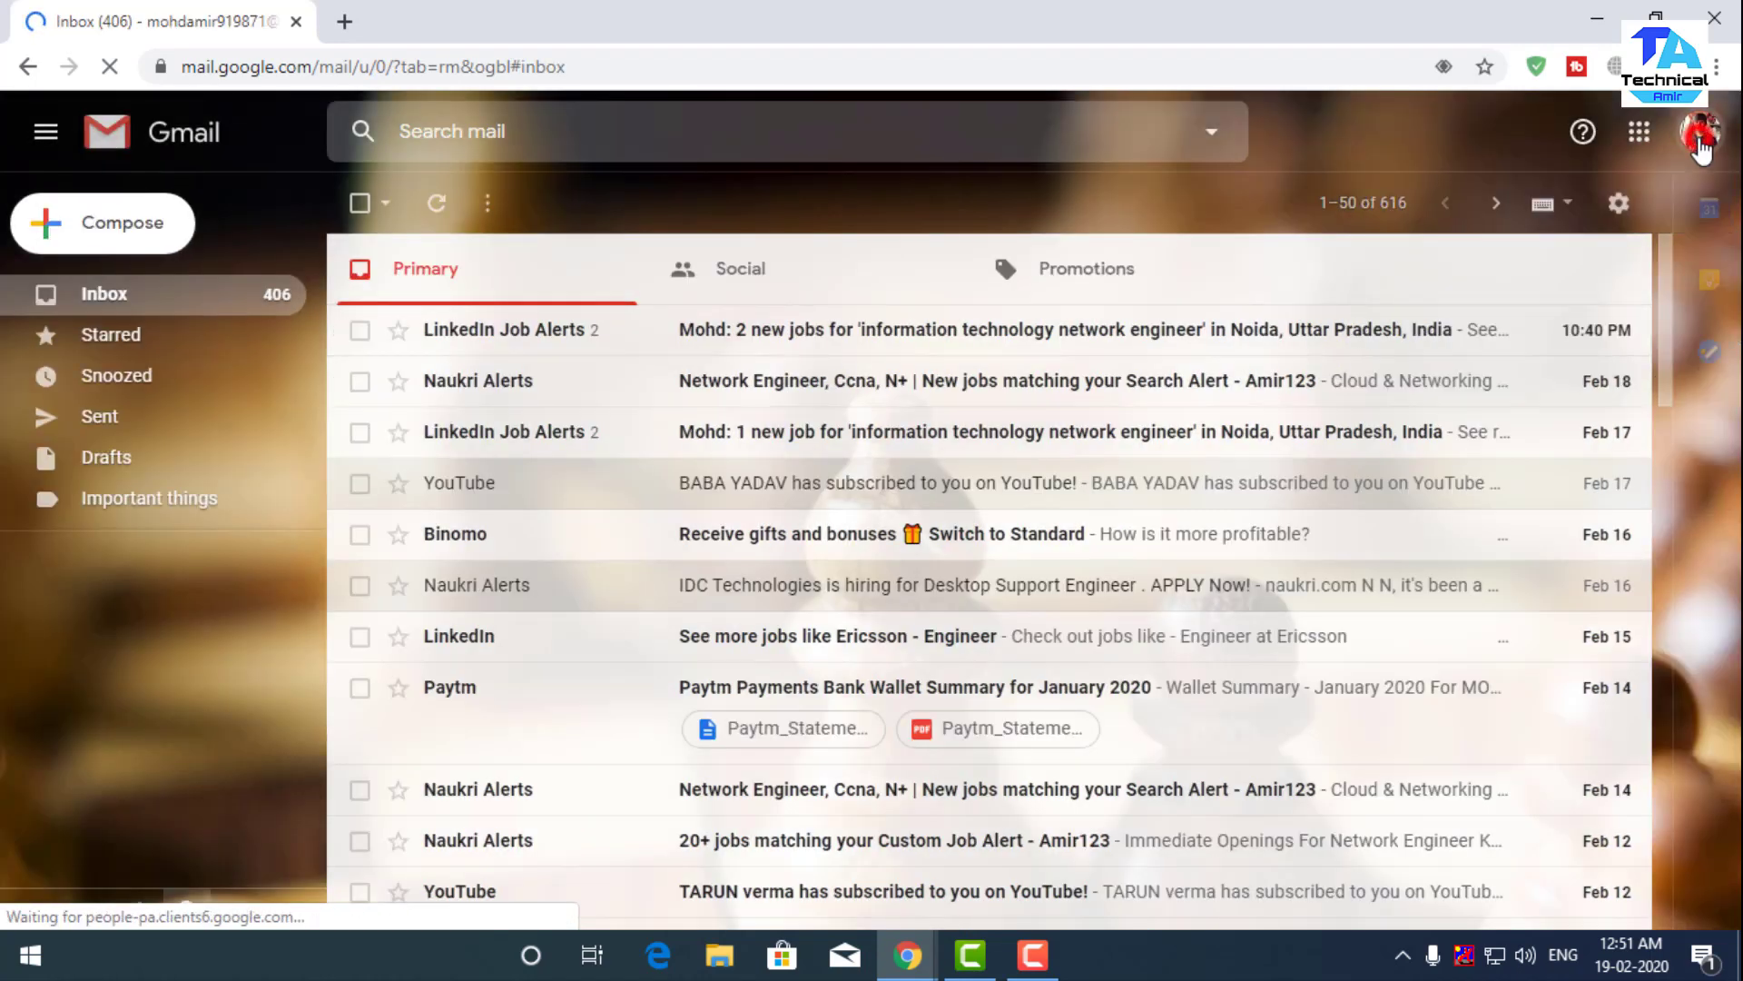
click(1697, 137)
click(1509, 414)
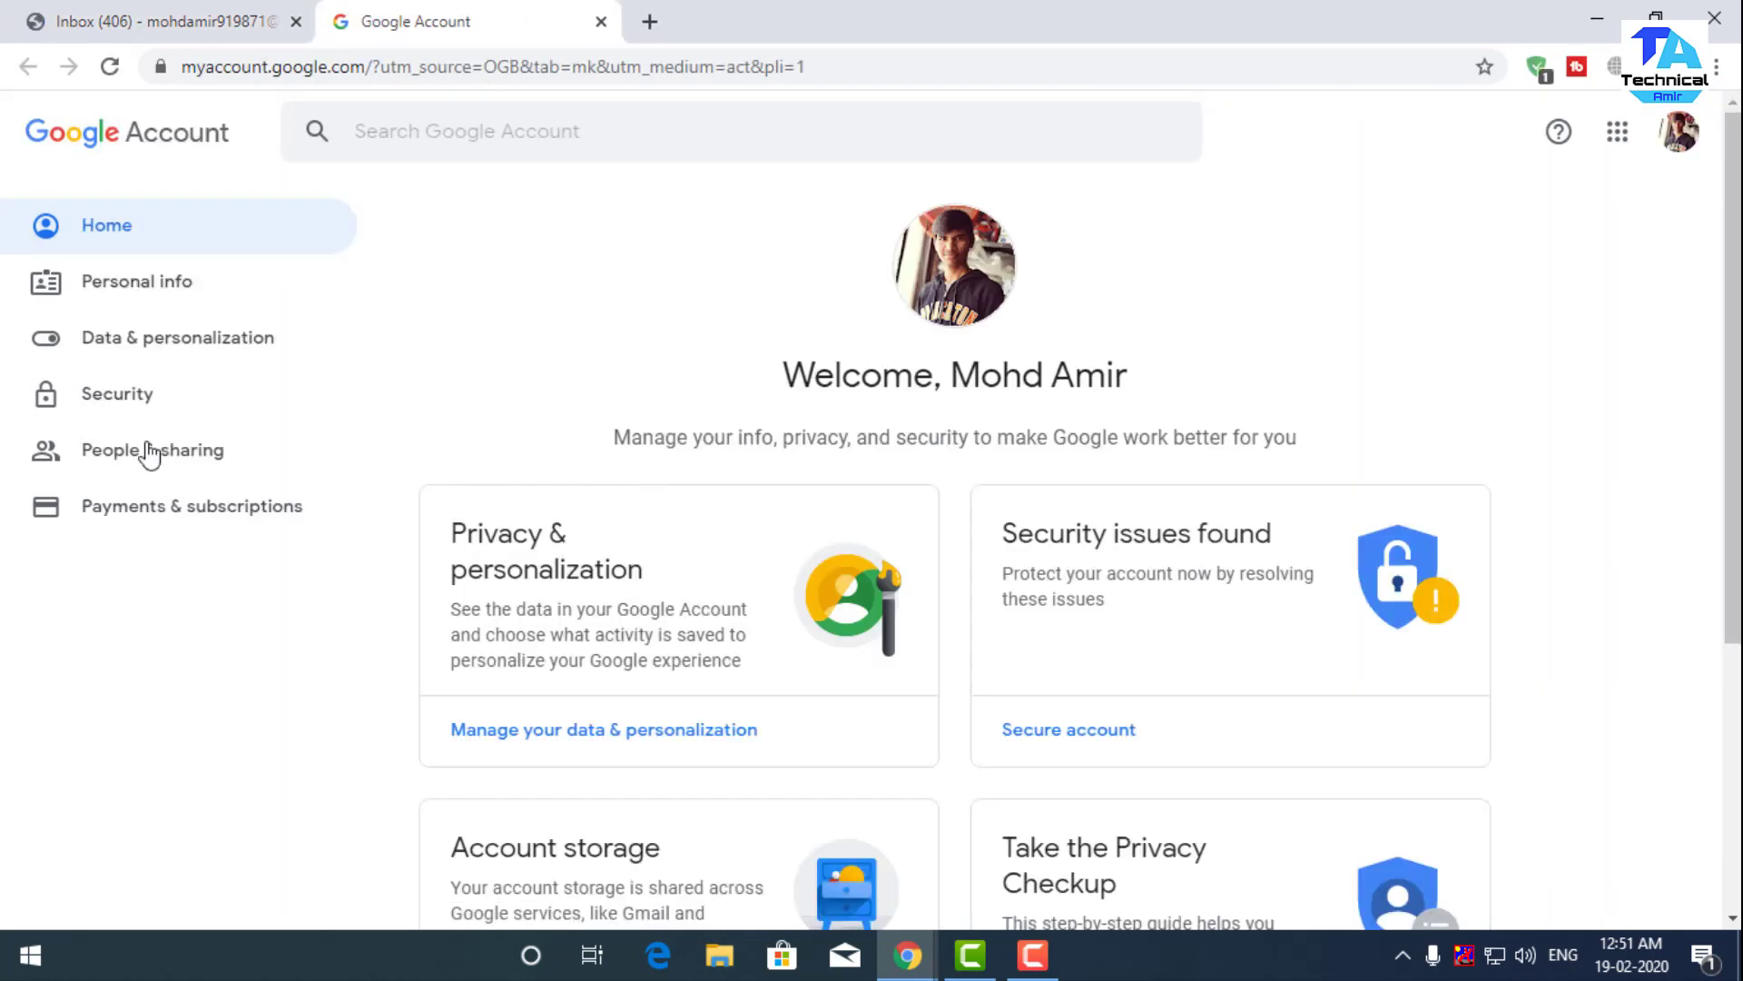
- On the Security page, confirm Less secure app access is On, then go back
click(82, 397)
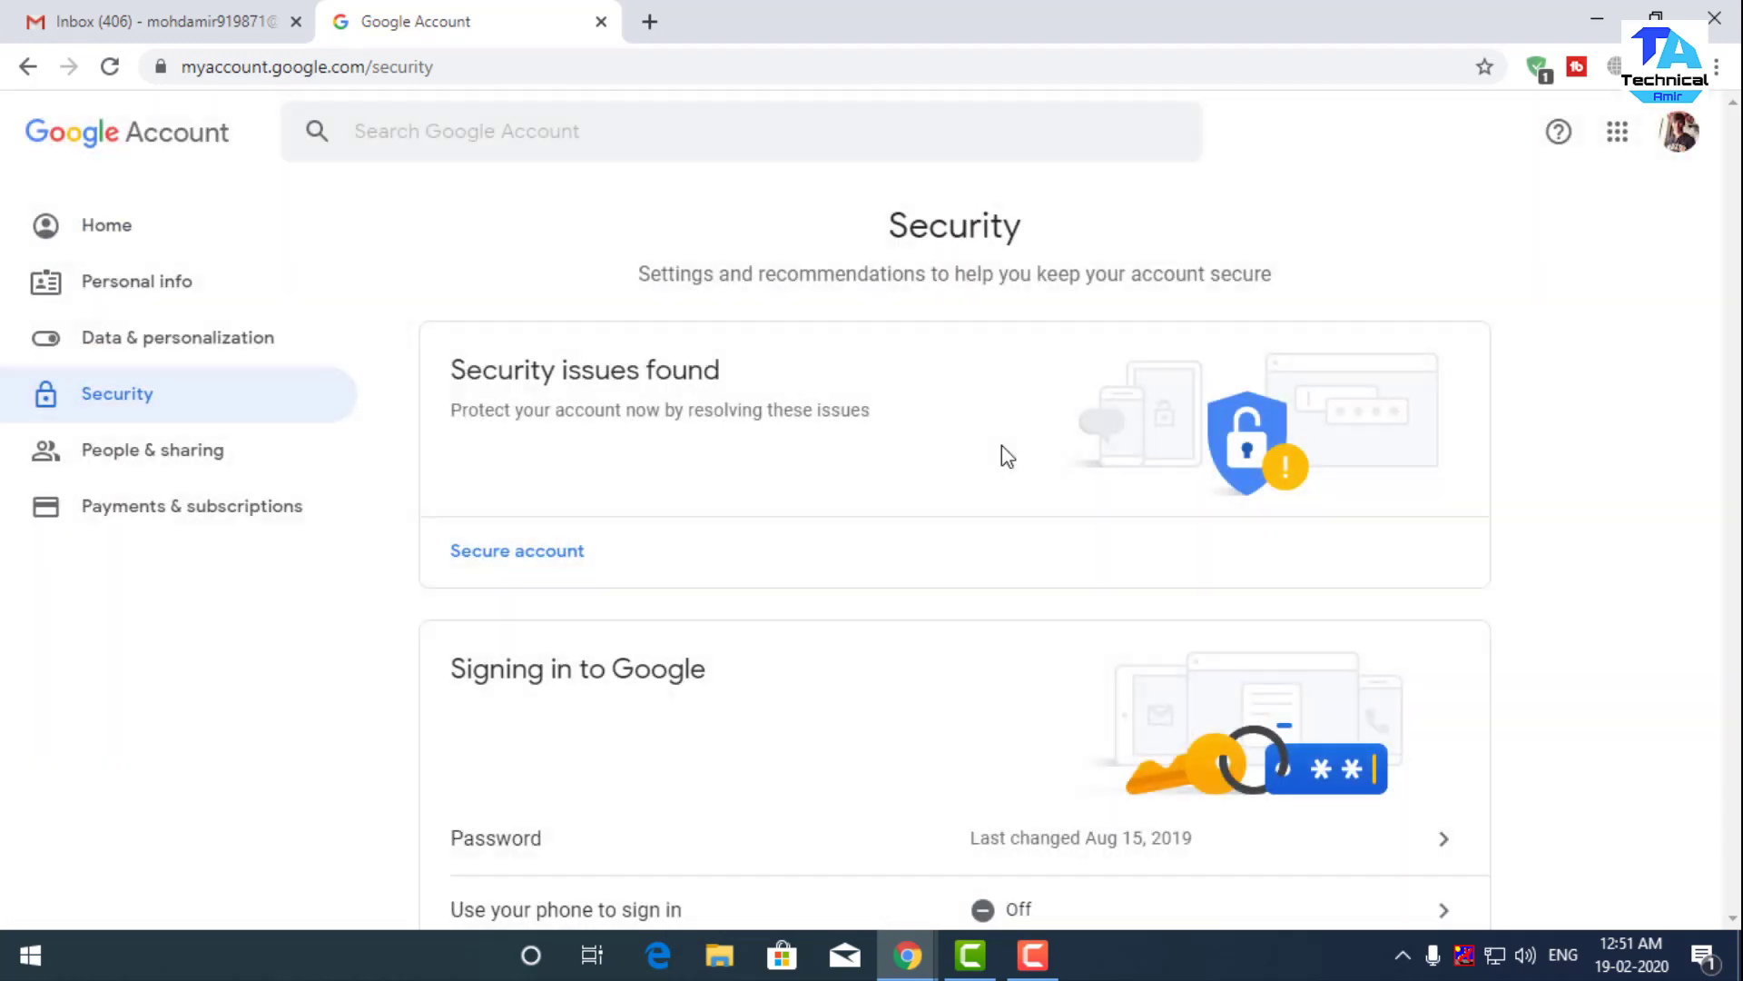
scroll(849, 454, down, 15)
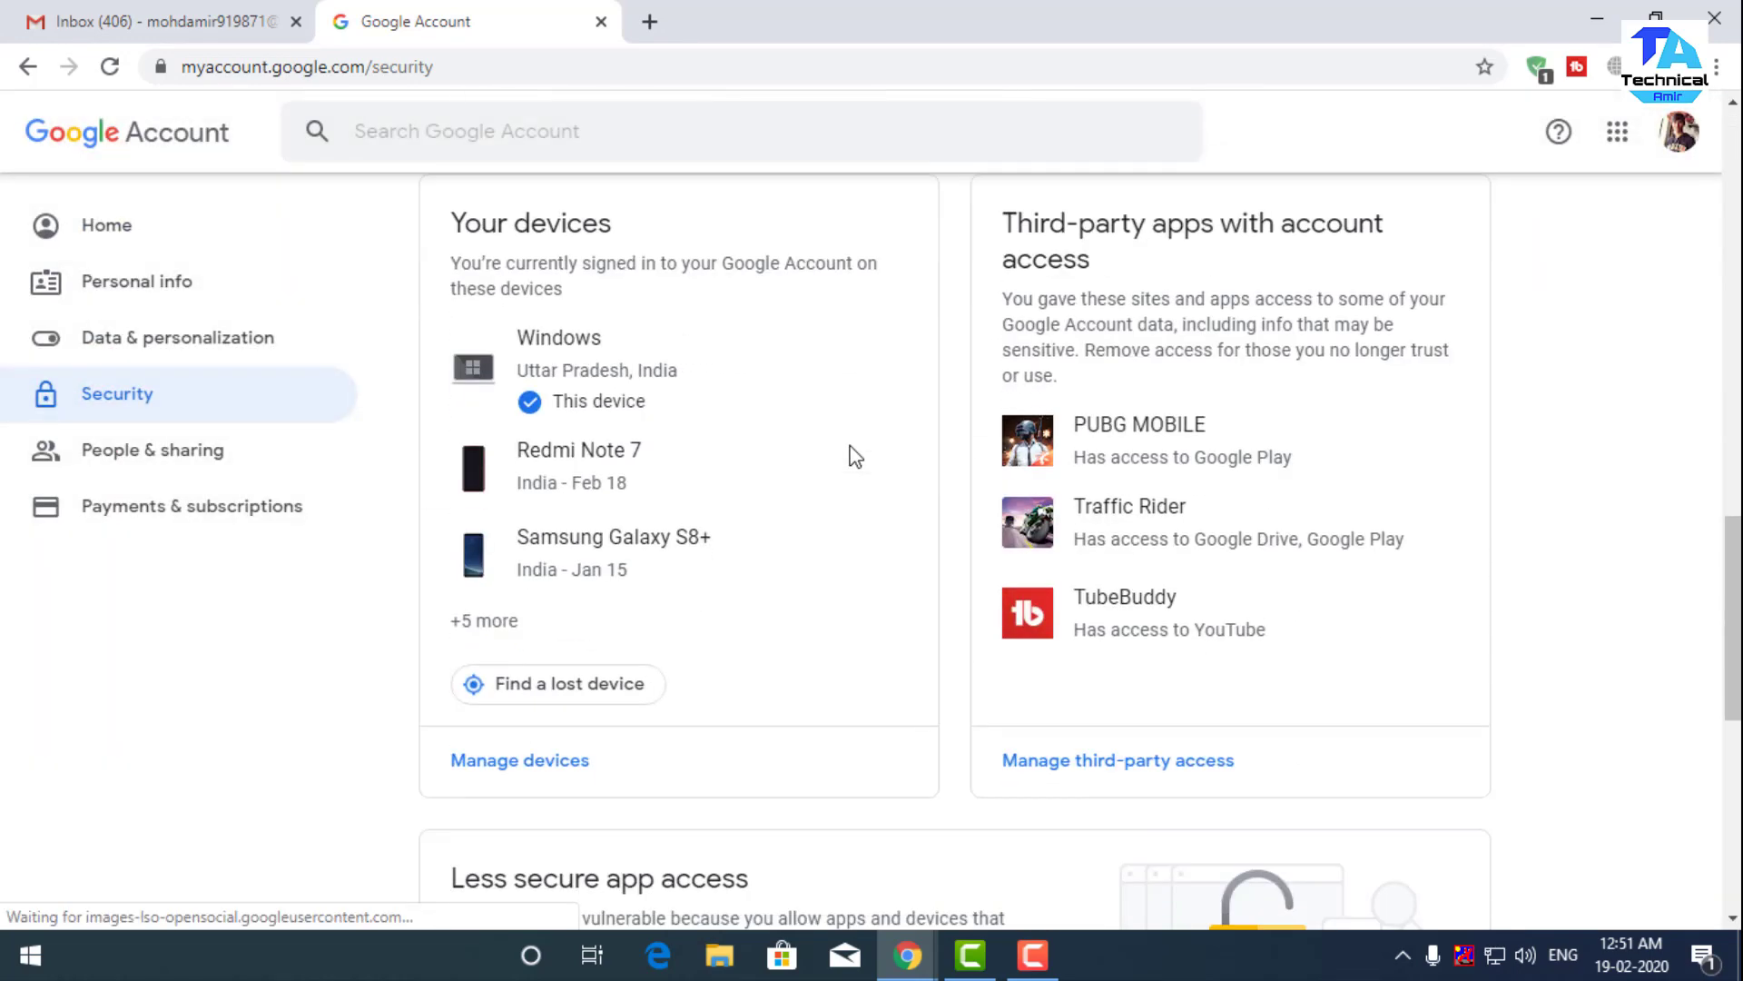
scroll(854, 456, down, 7)
scroll(849, 456, up, 1)
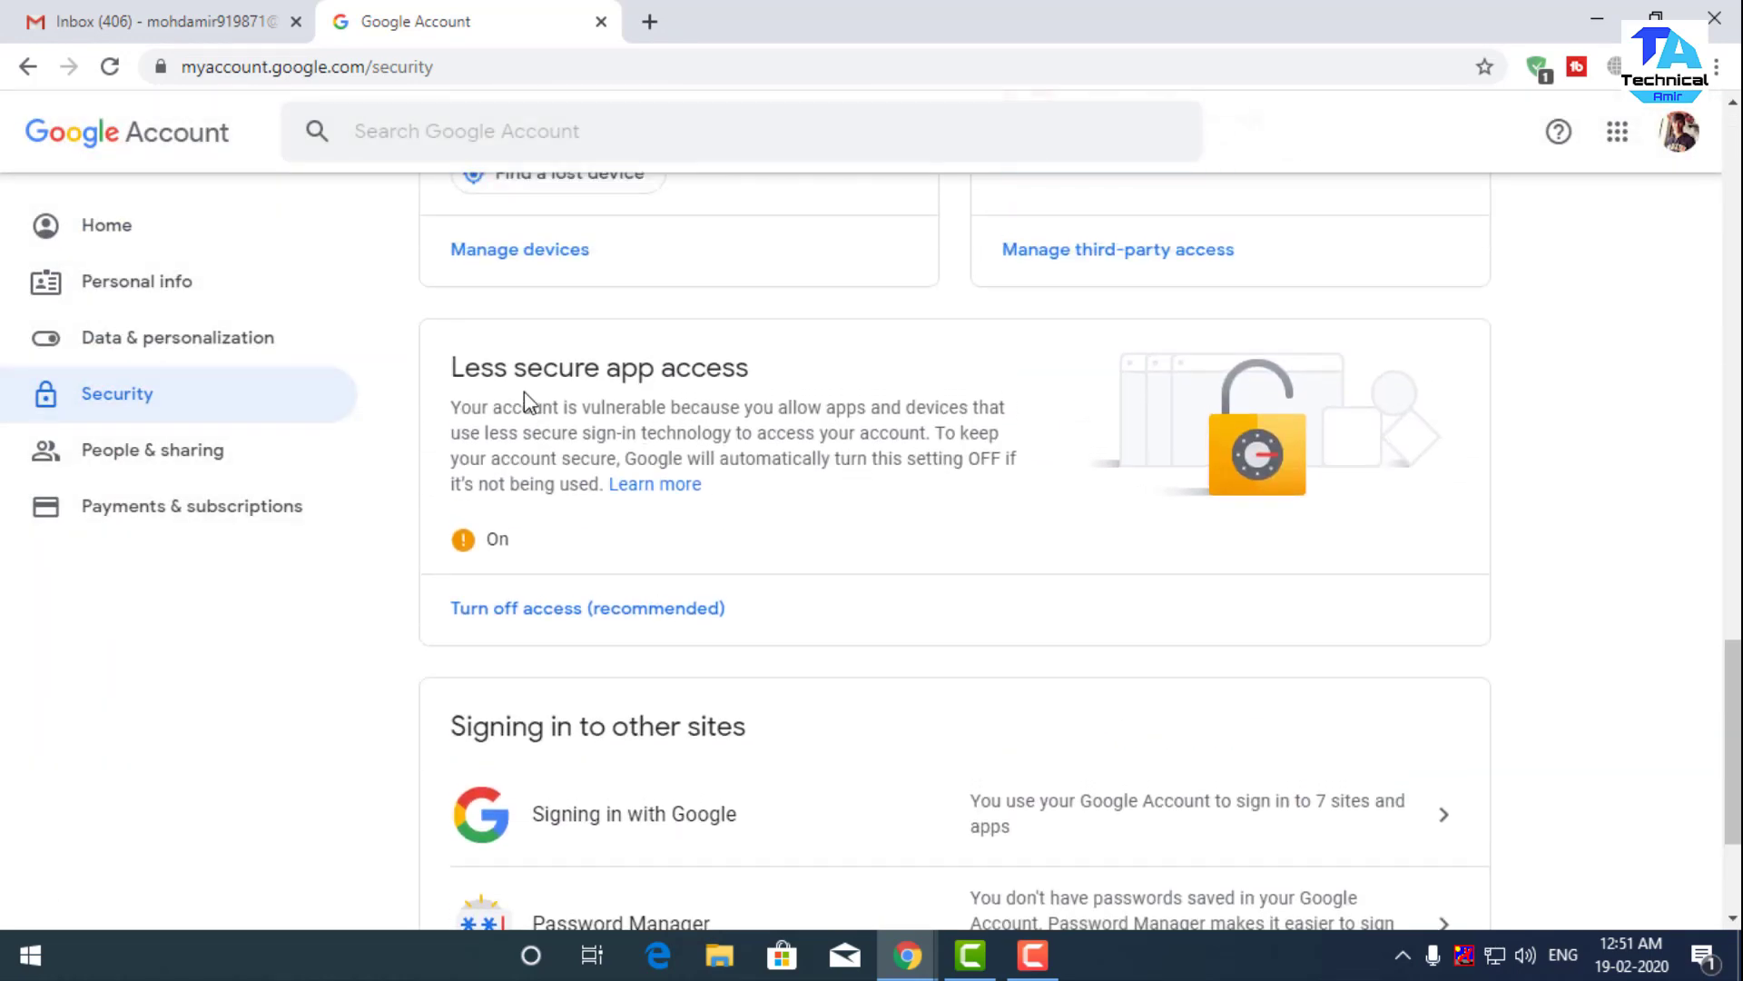
click(525, 608)
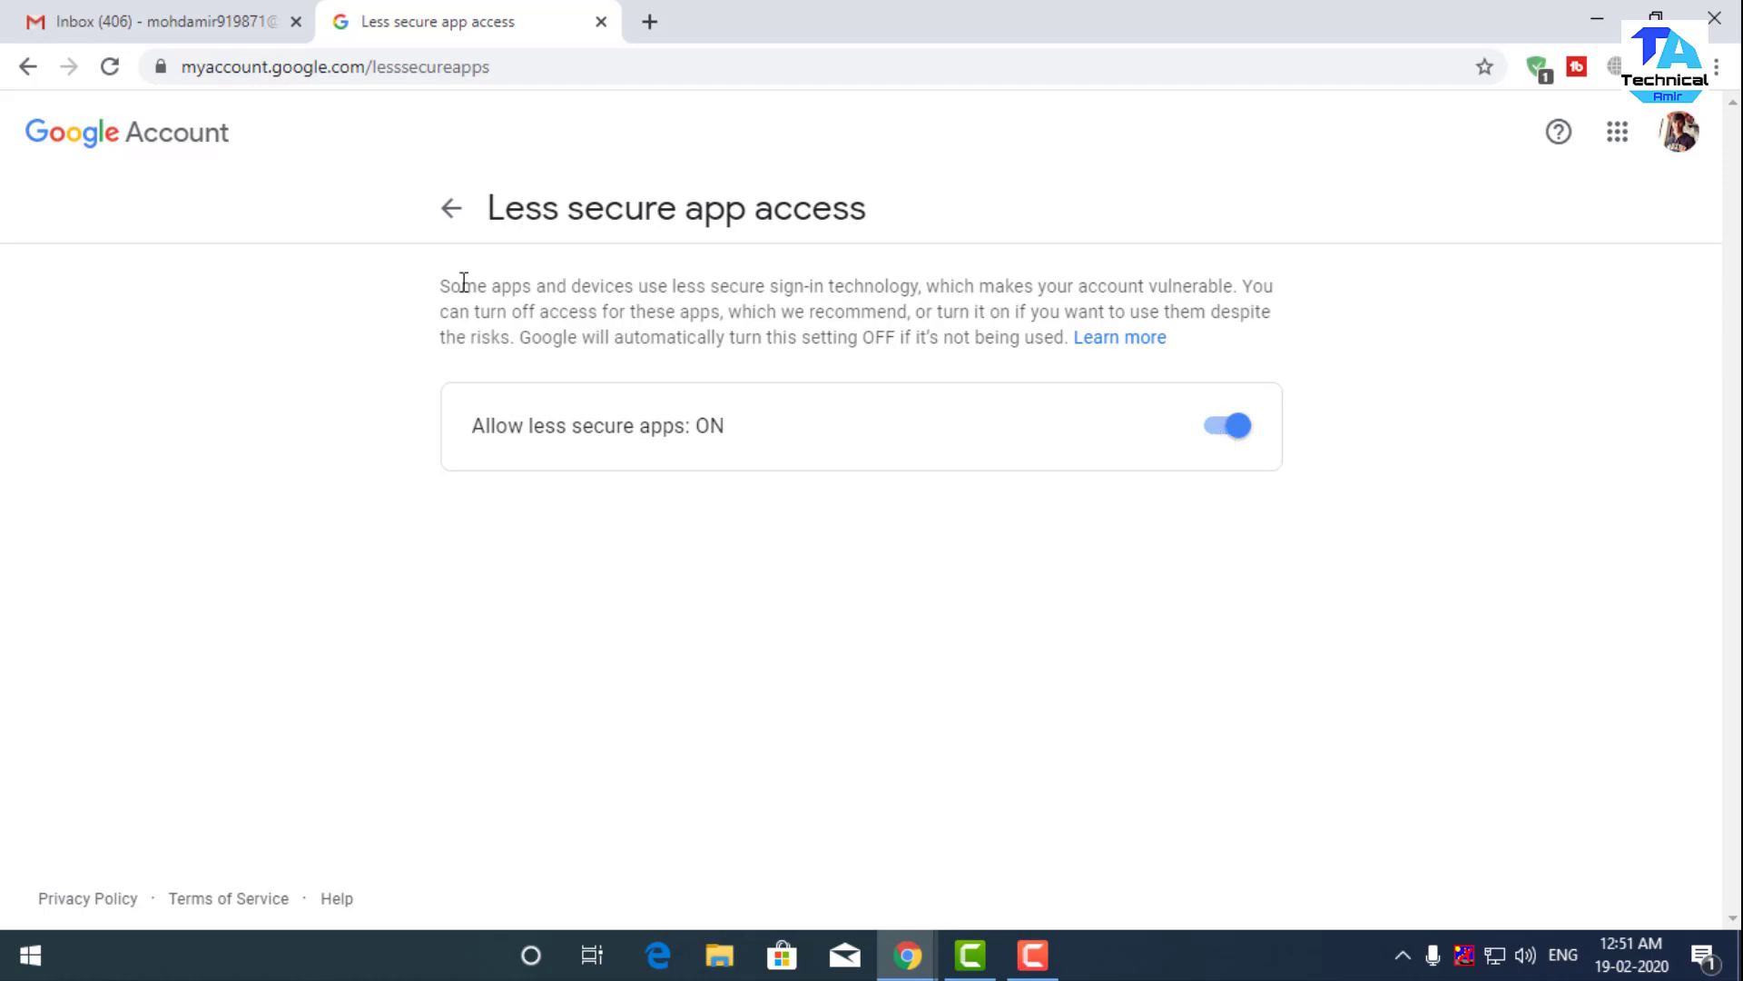
click(451, 208)
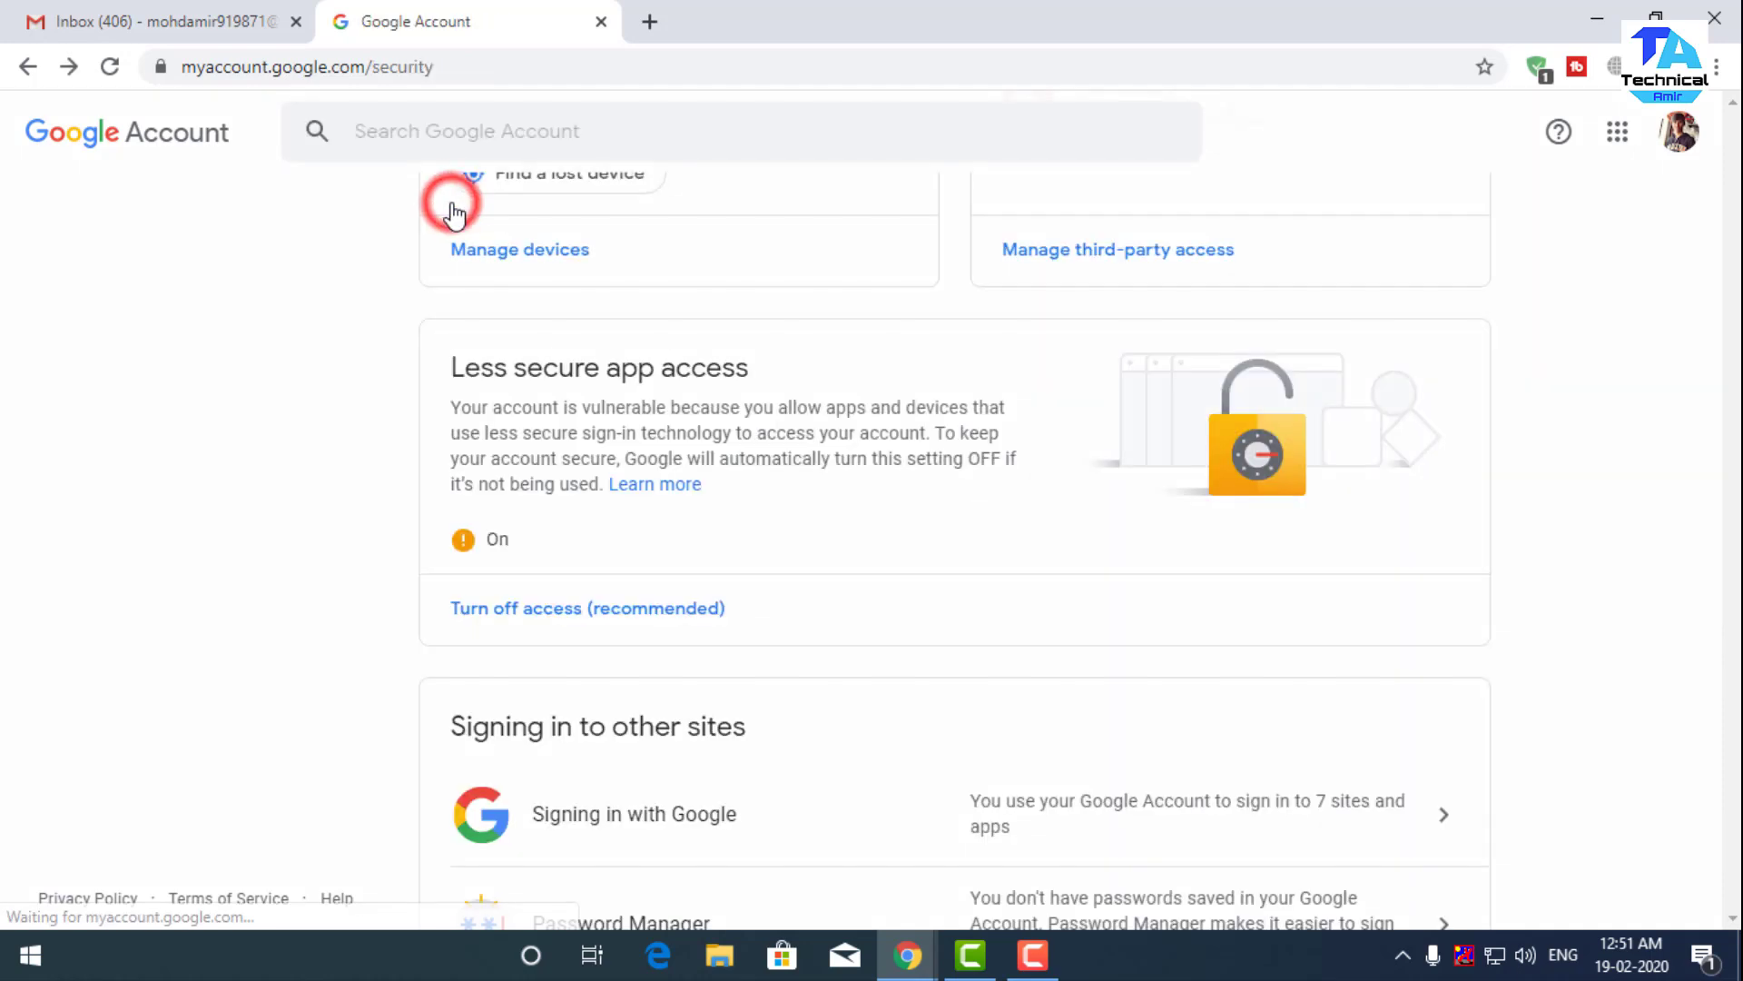
- Back in the Gmail tab, open the full Settings page from the gear menu
click(150, 21)
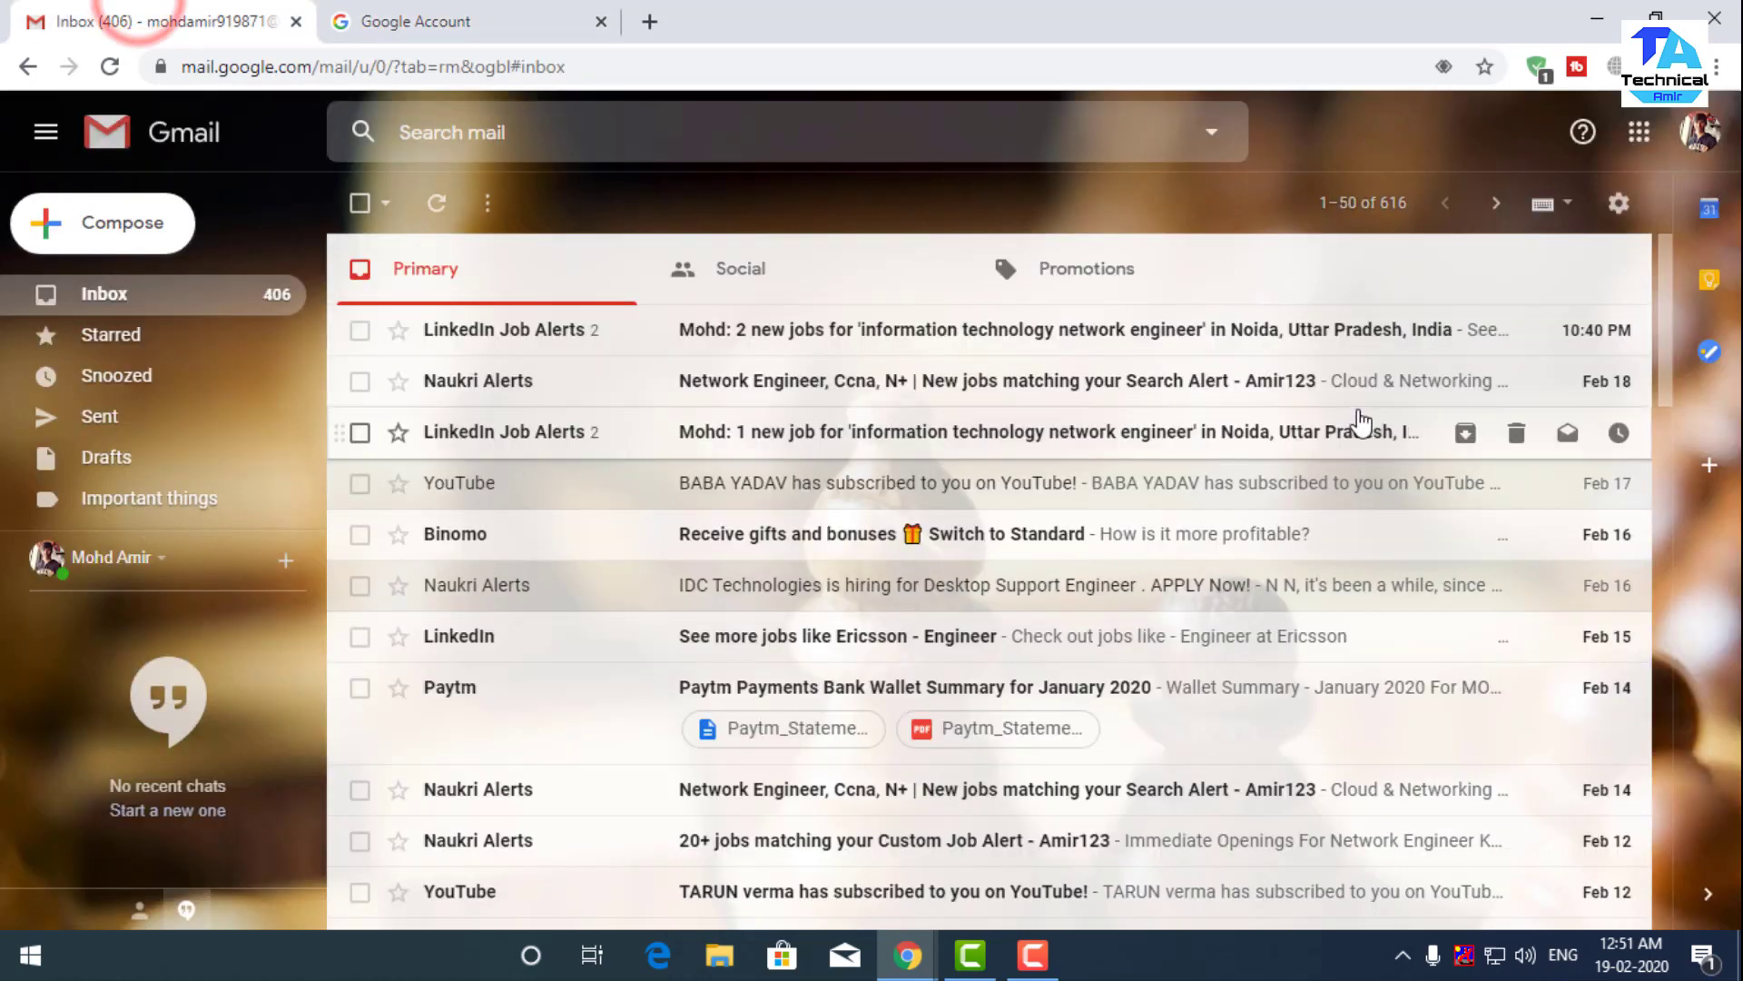
click(1619, 203)
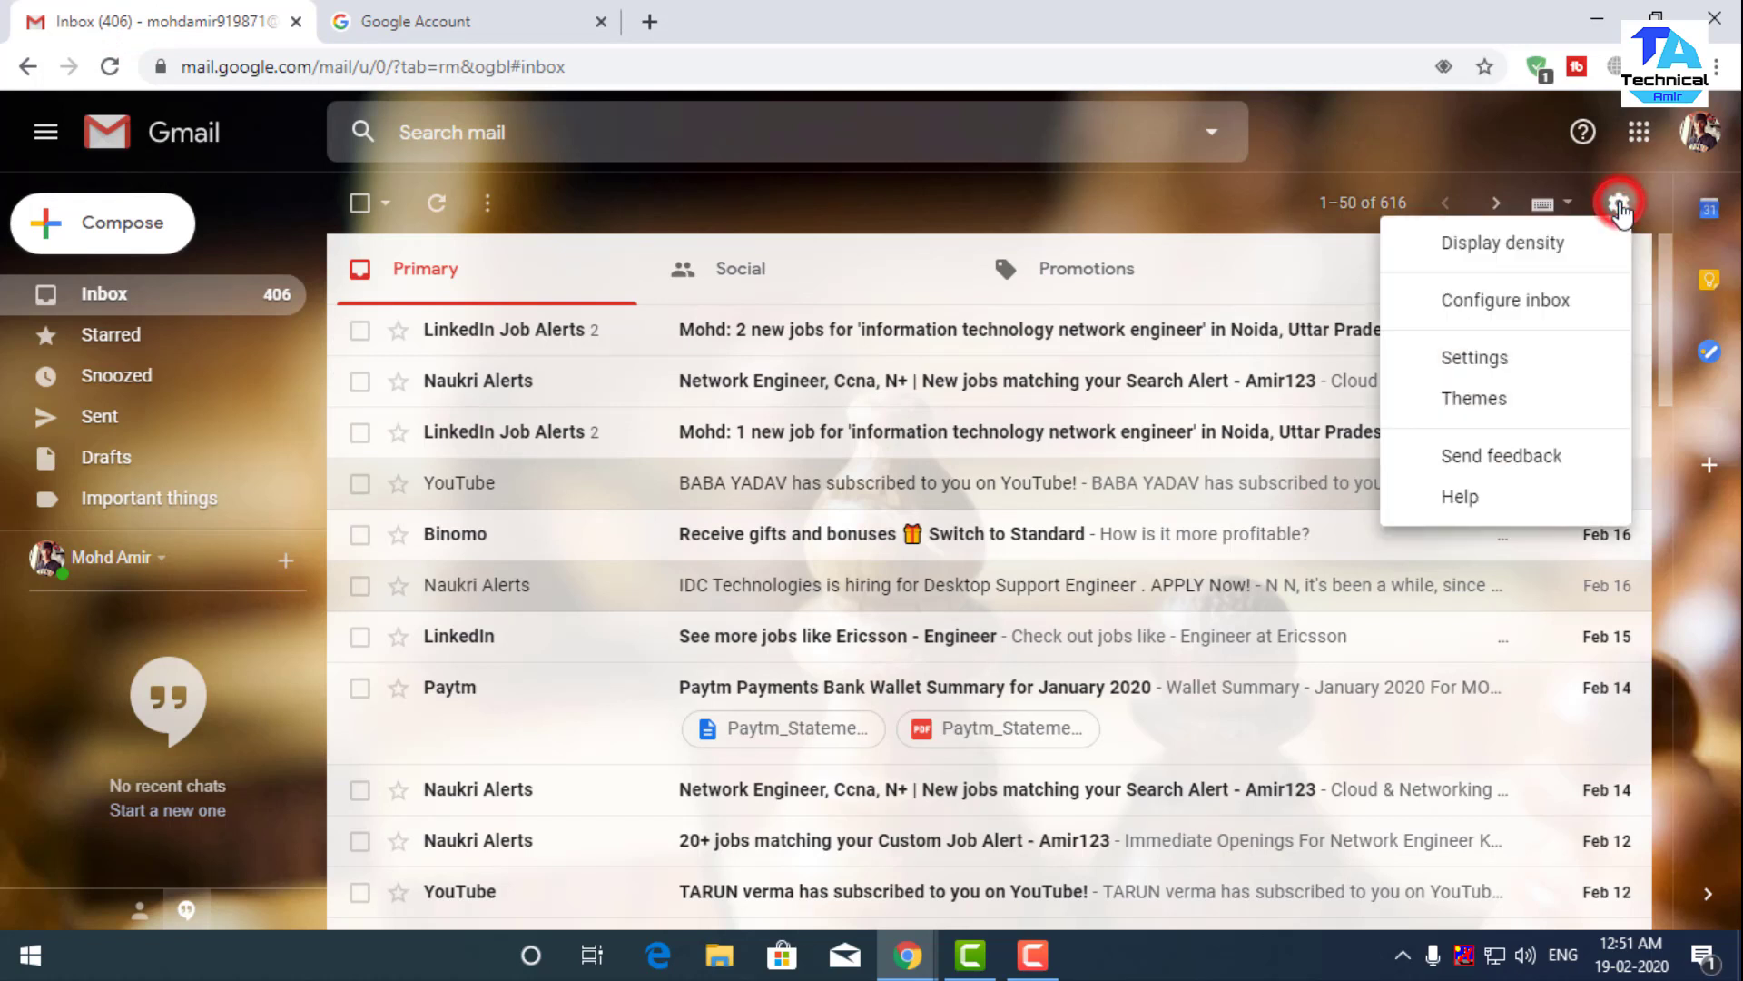
click(1457, 358)
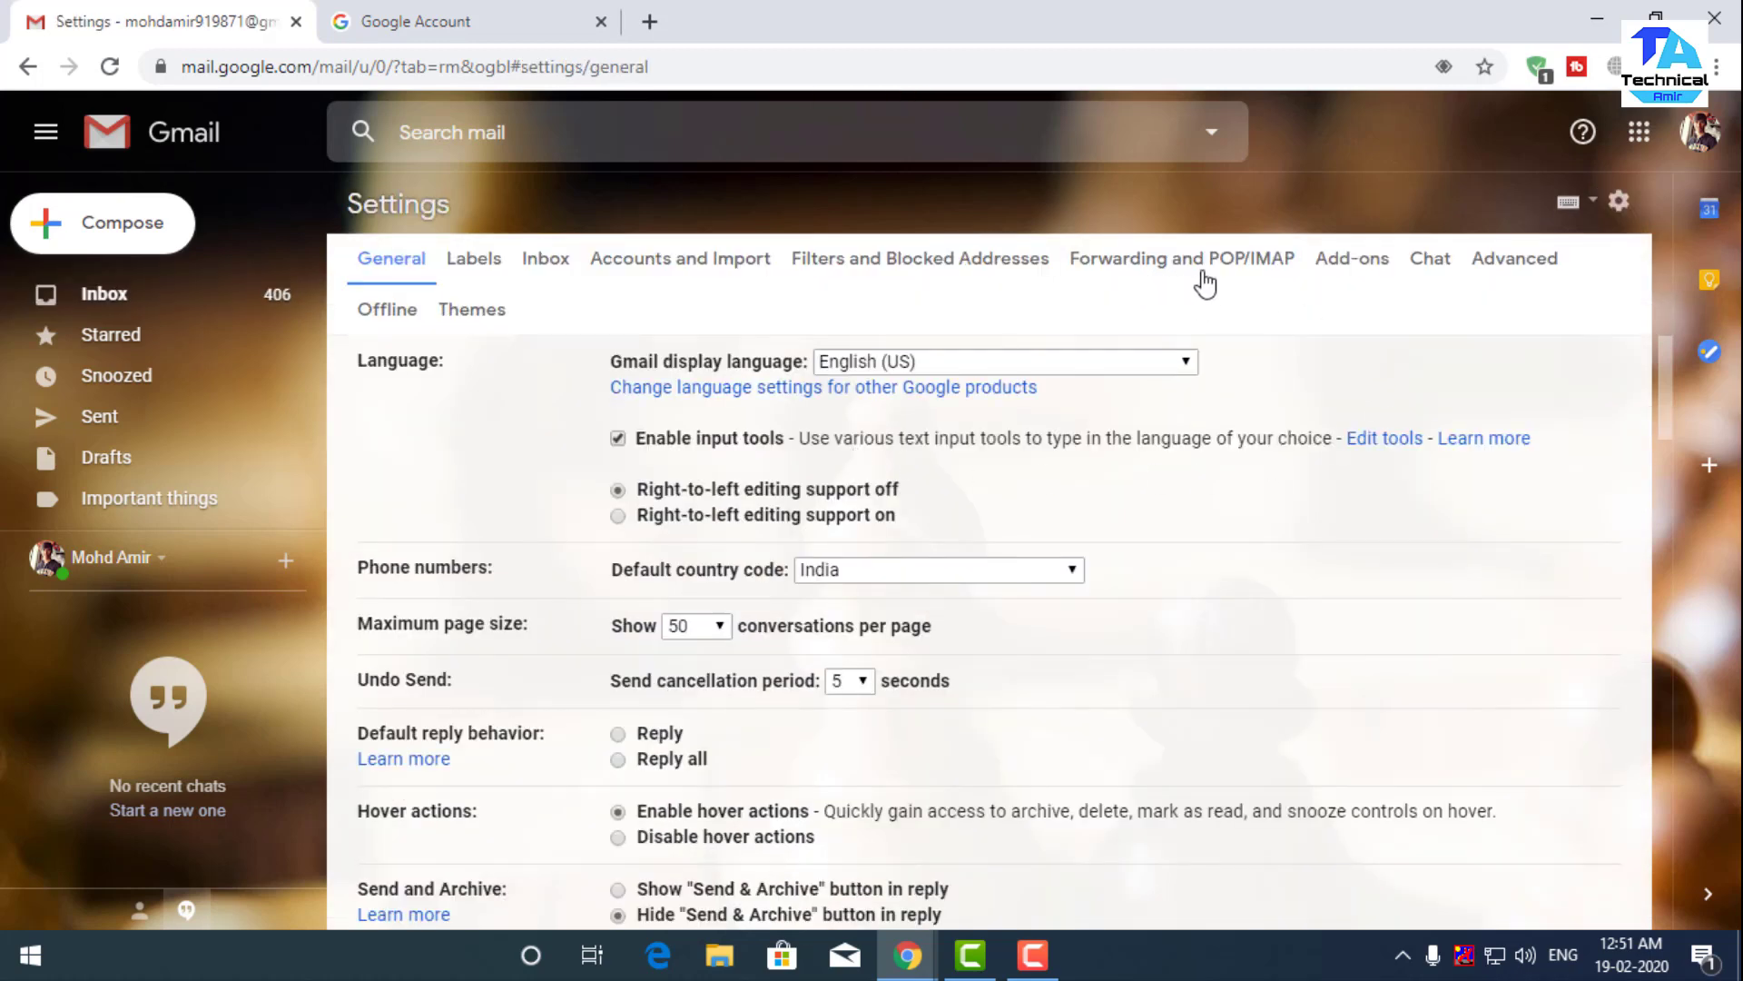
- On the Forwarding and POP/IMAP tab, check that POP and IMAP are both enabled
click(1244, 273)
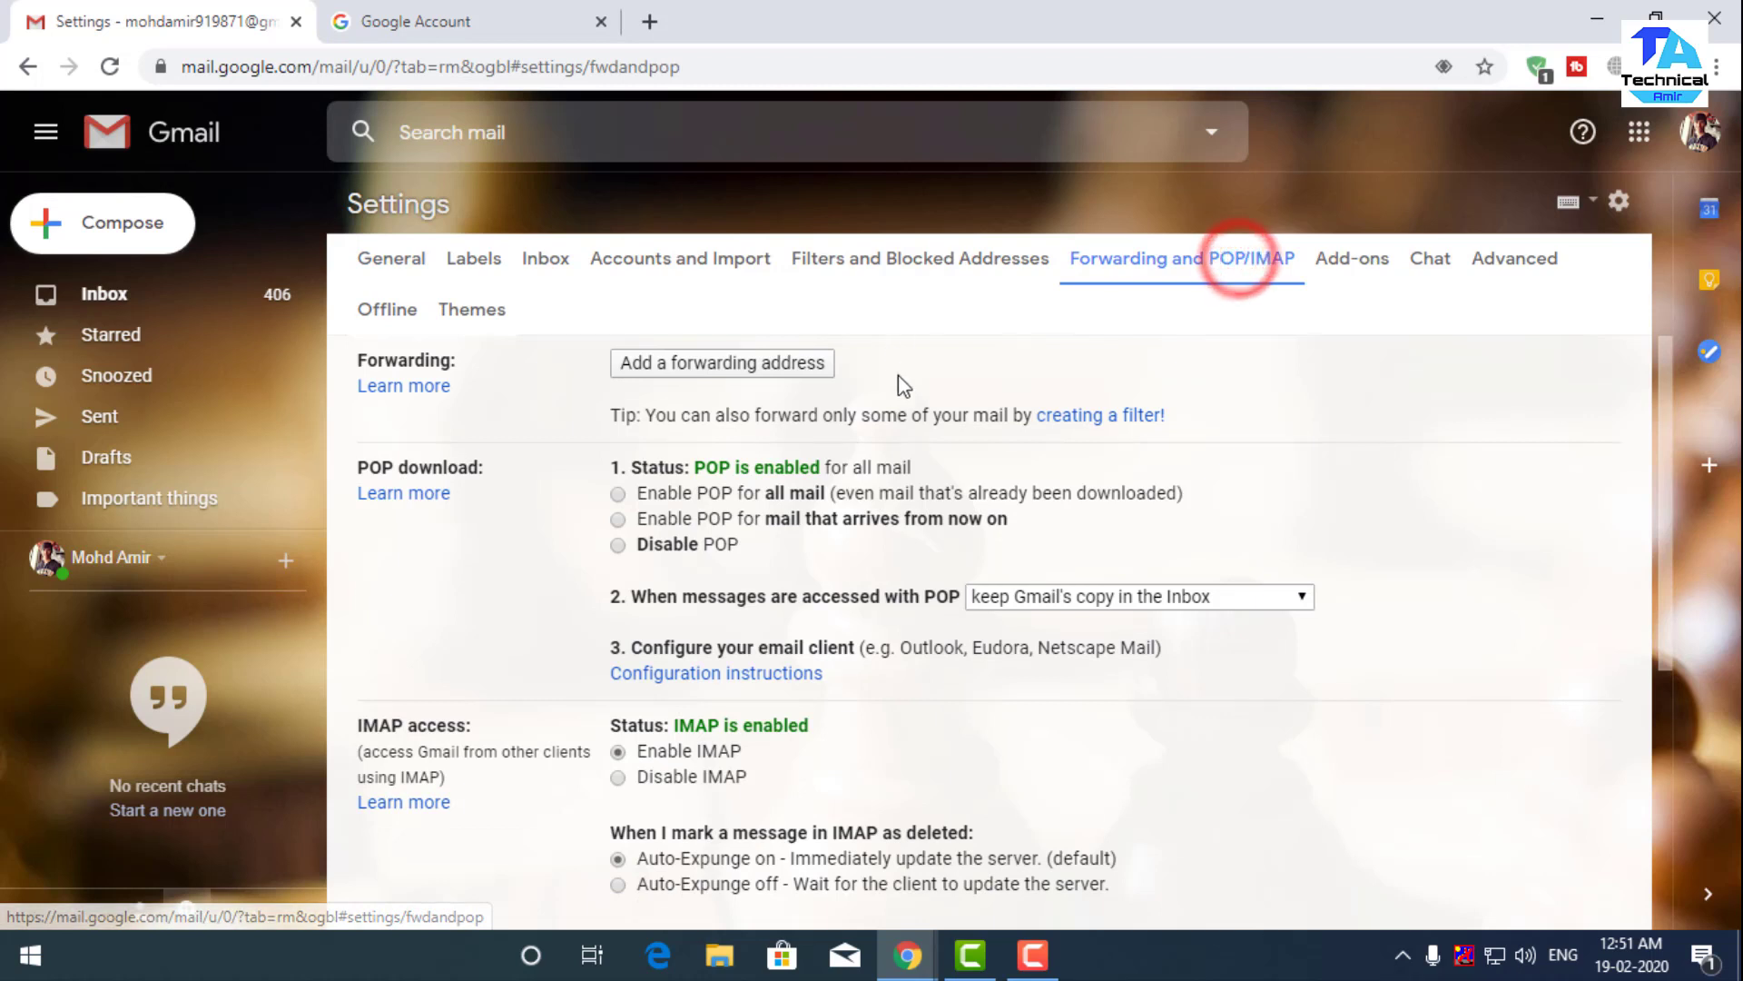
scroll(949, 472, down, 1)
scroll(949, 472, up, 1)
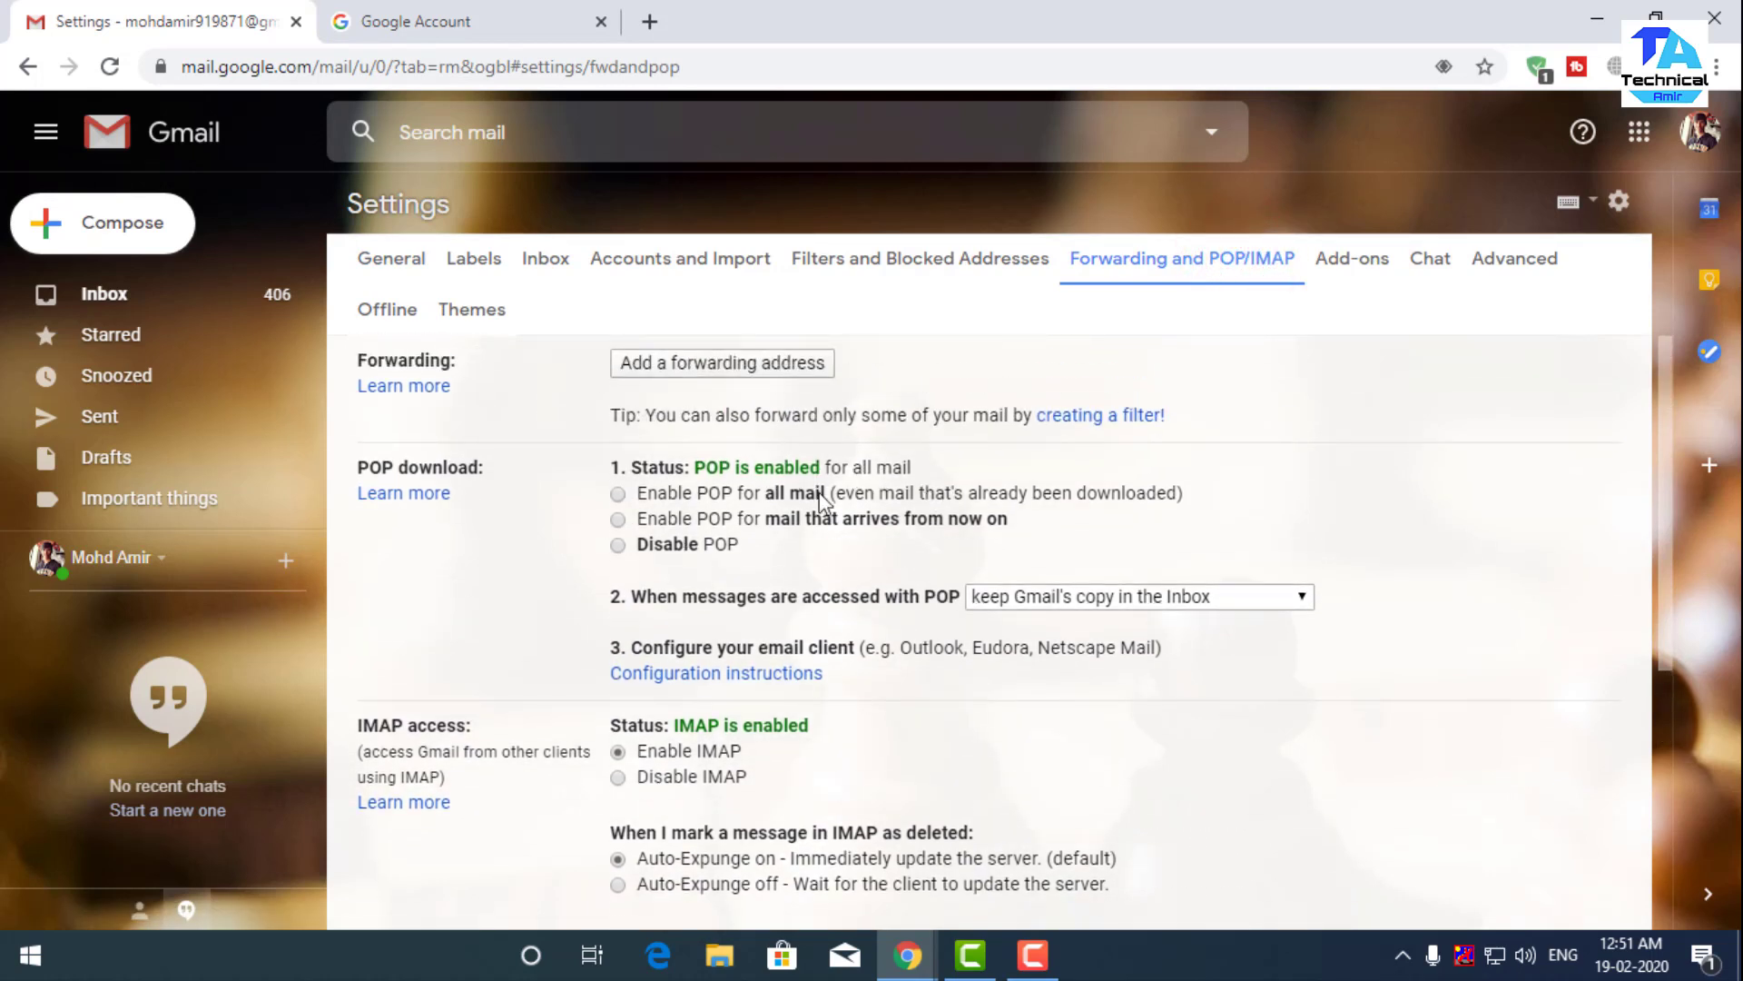
drag(693, 470, 819, 468)
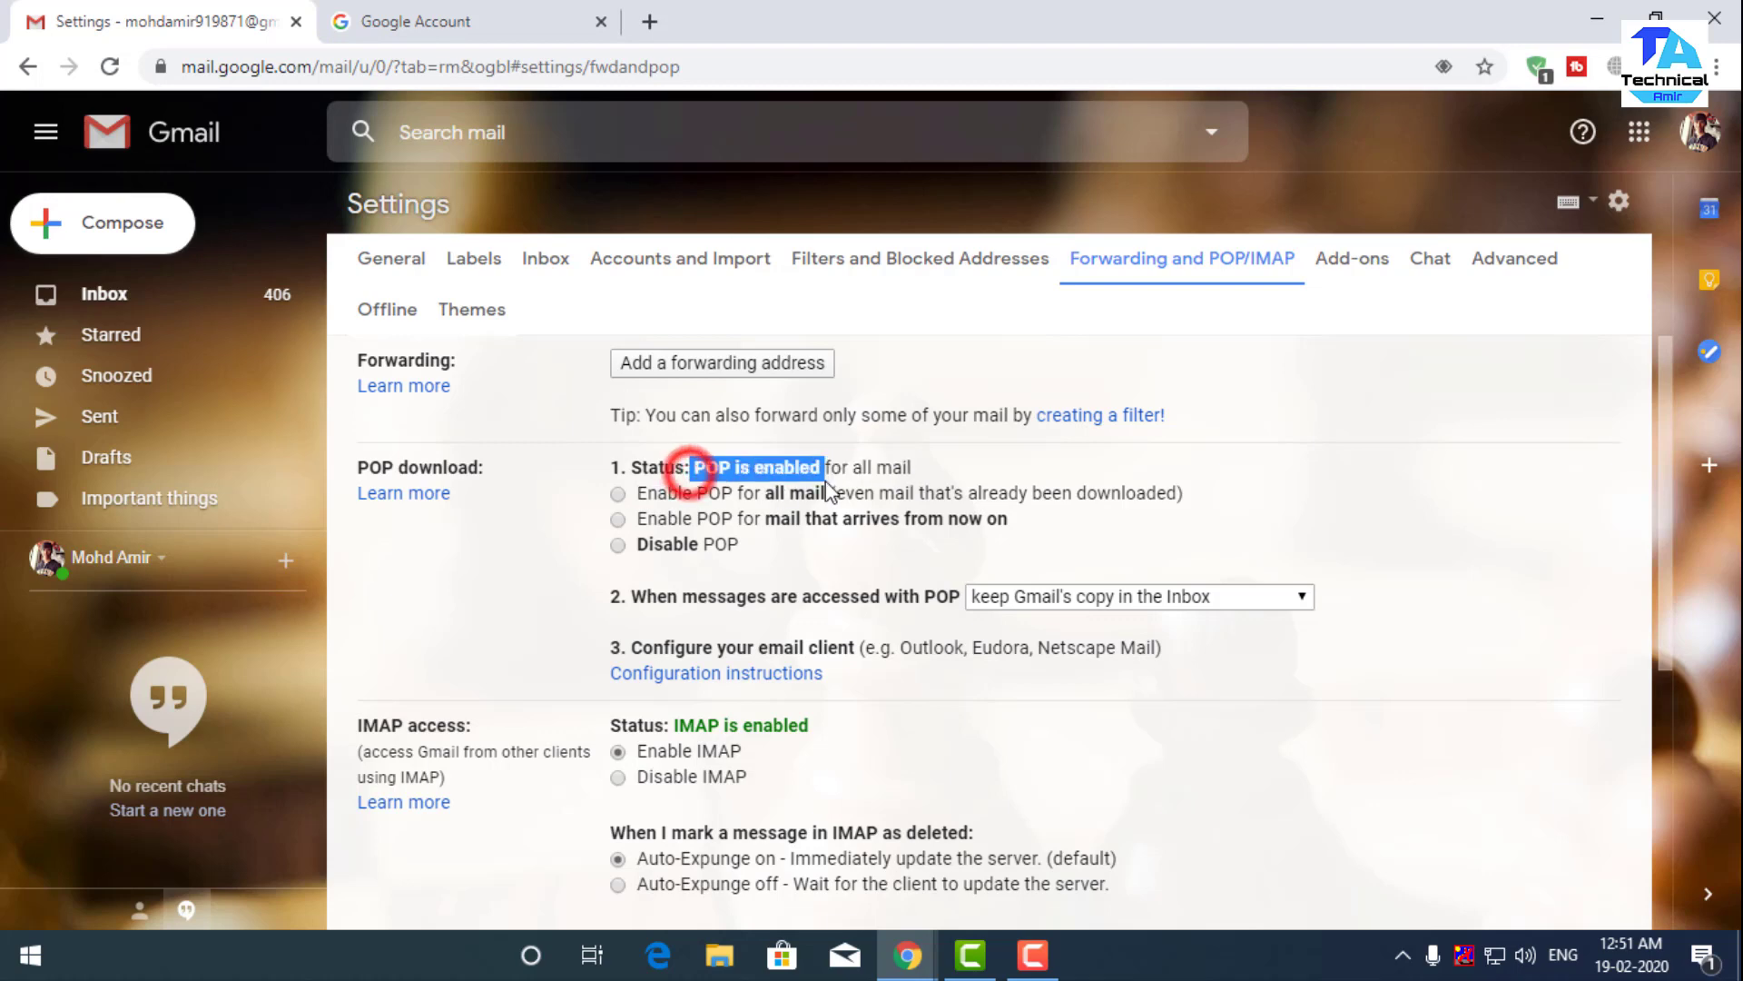
click(829, 545)
scroll(831, 545, down, 2)
scroll(837, 554, down, 1)
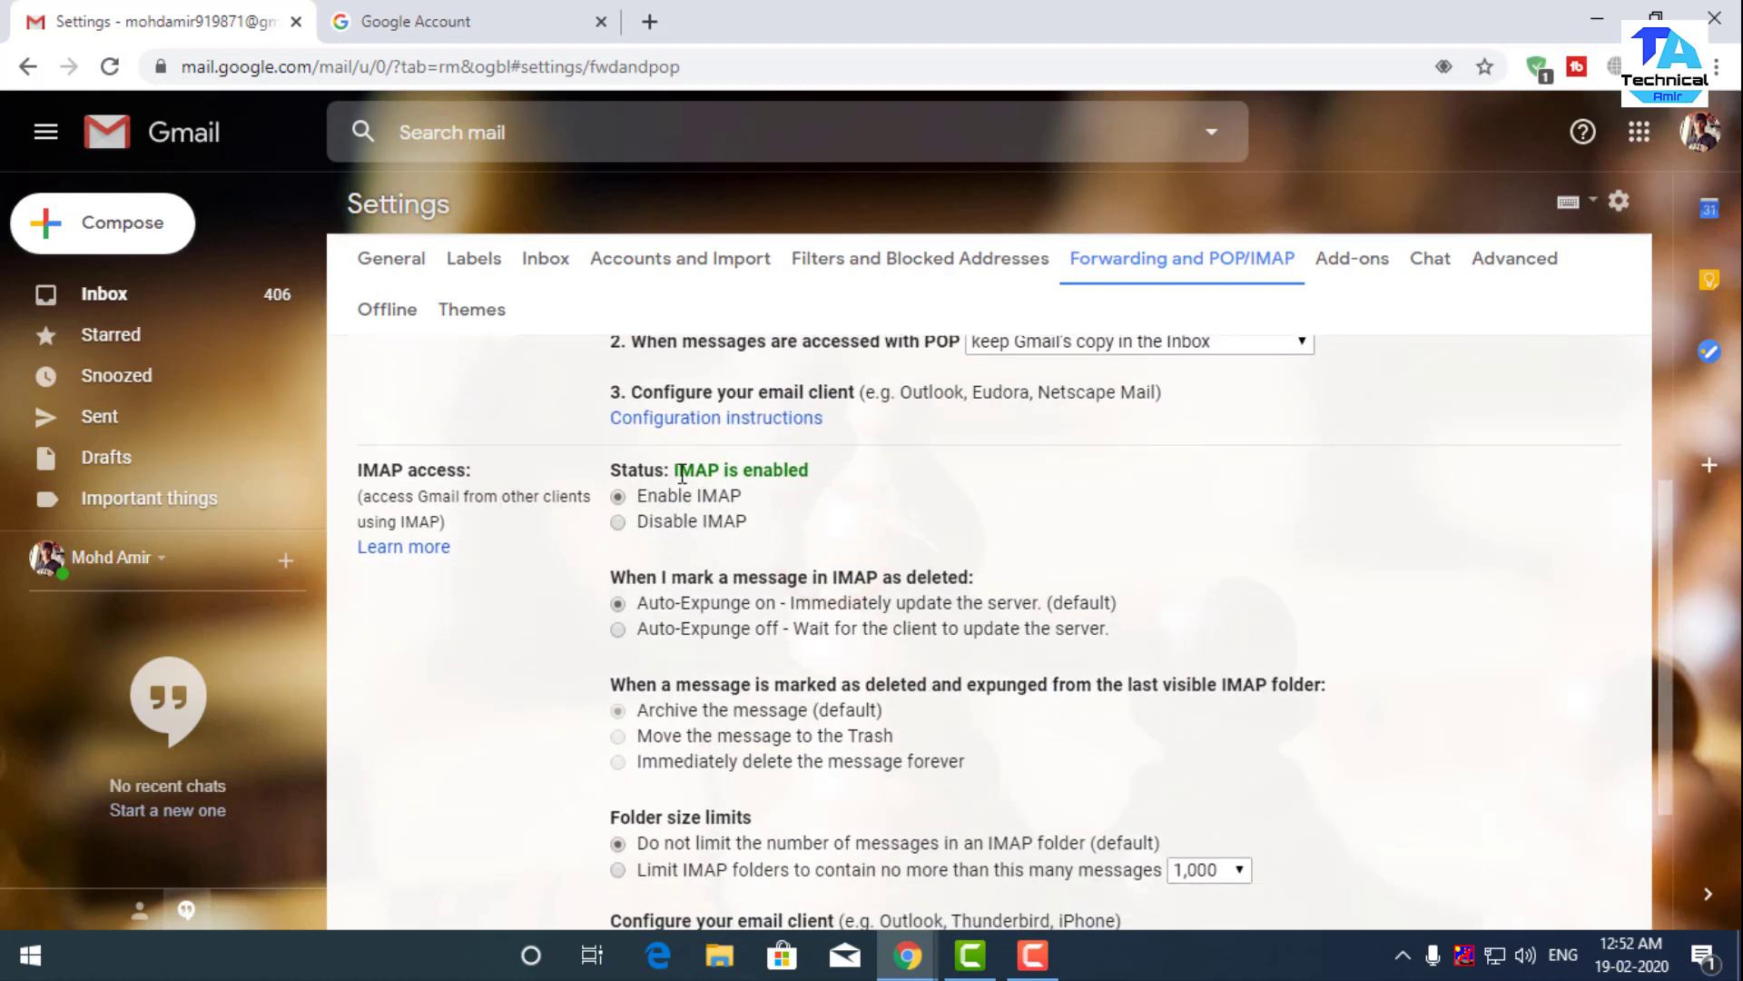
drag(676, 470, 805, 469)
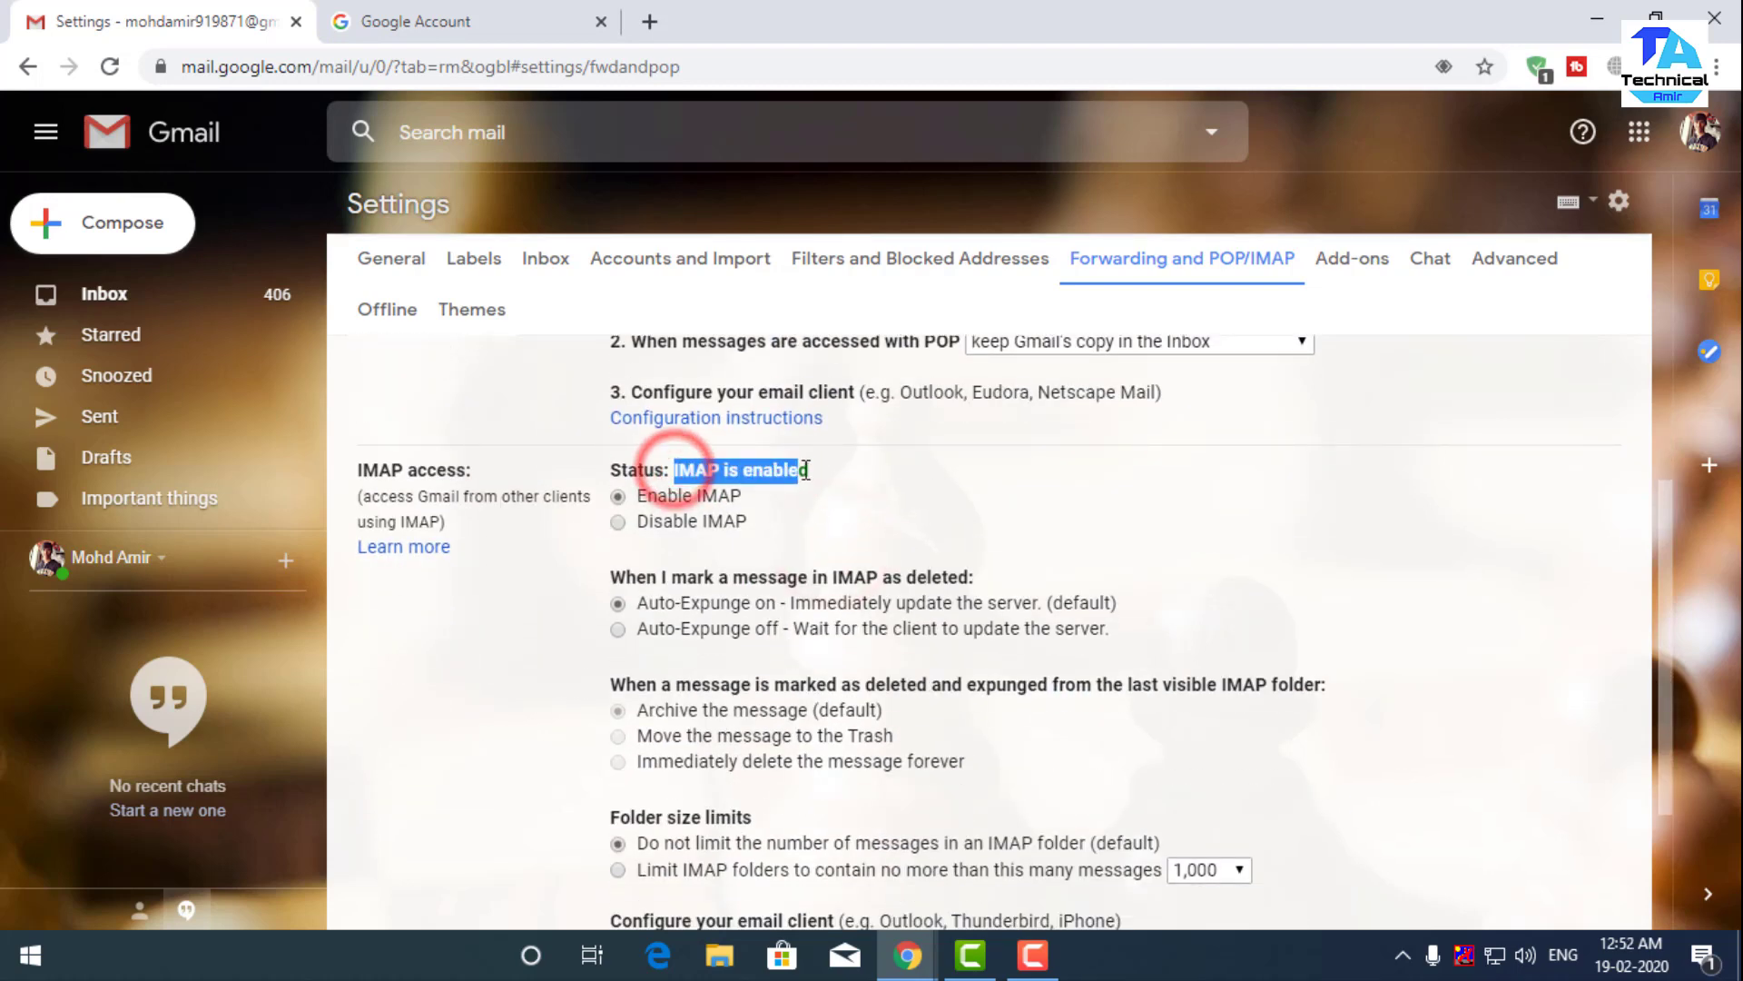
click(916, 495)
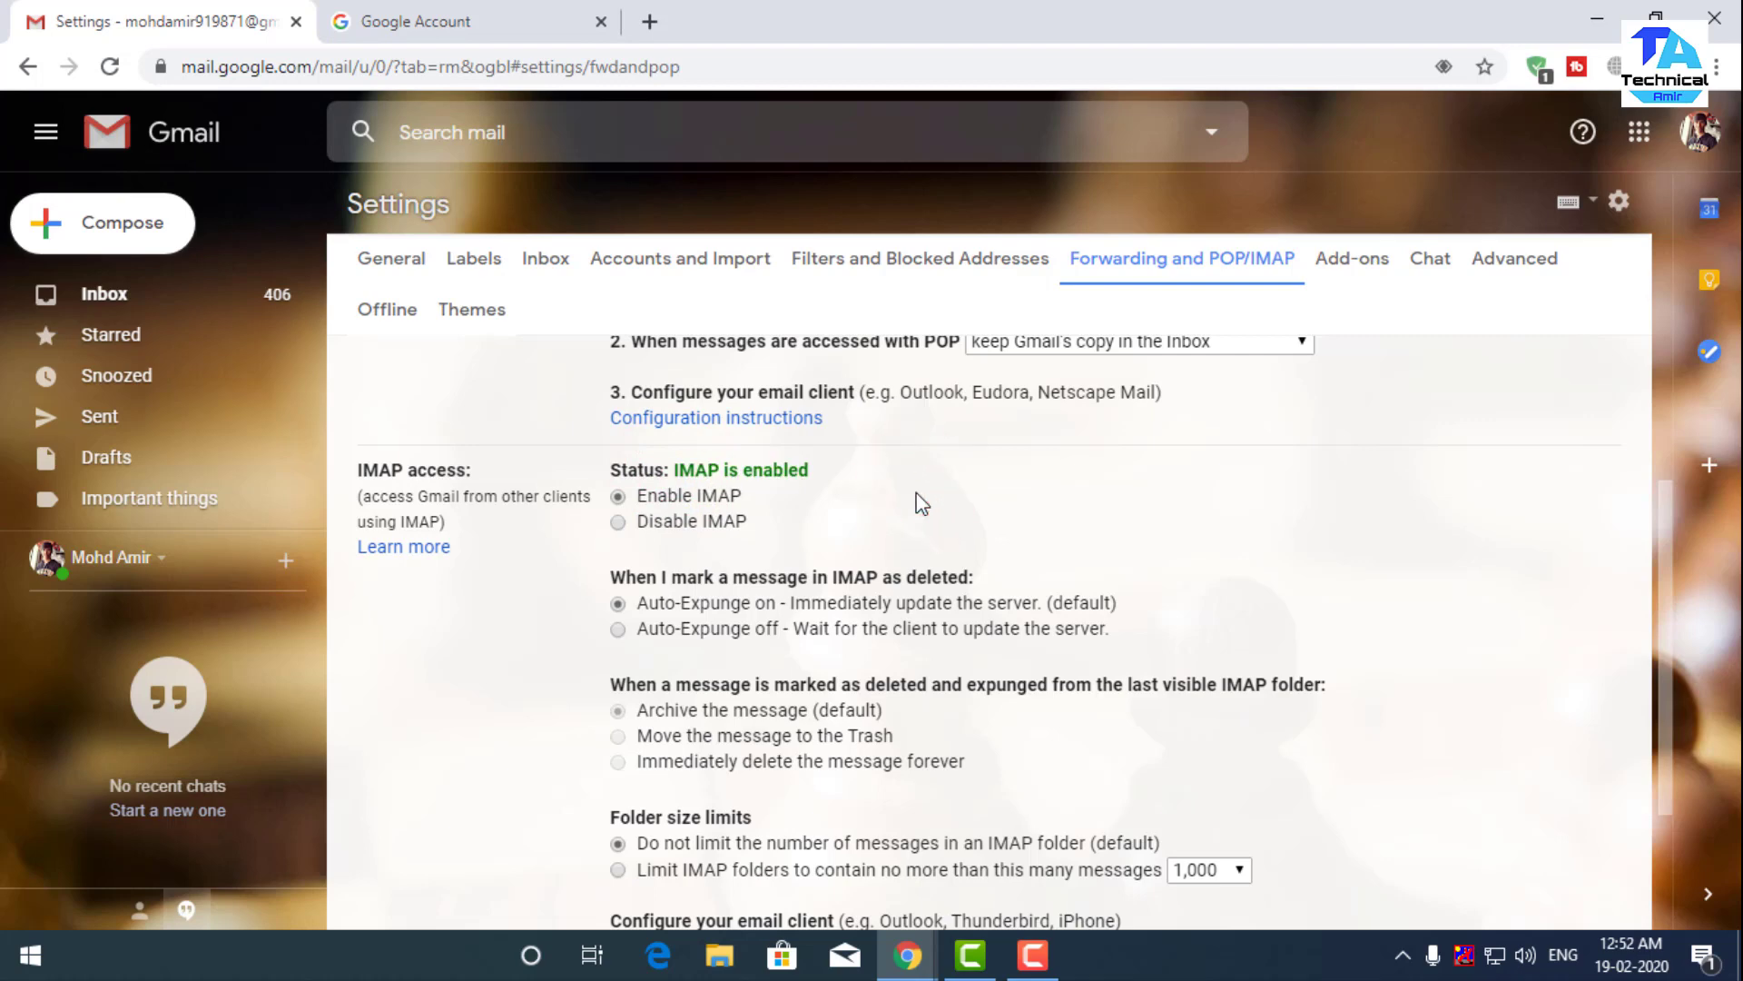
- Save the POP/IMAP settings and return to the Inbox
scroll(921, 504, down, 3)
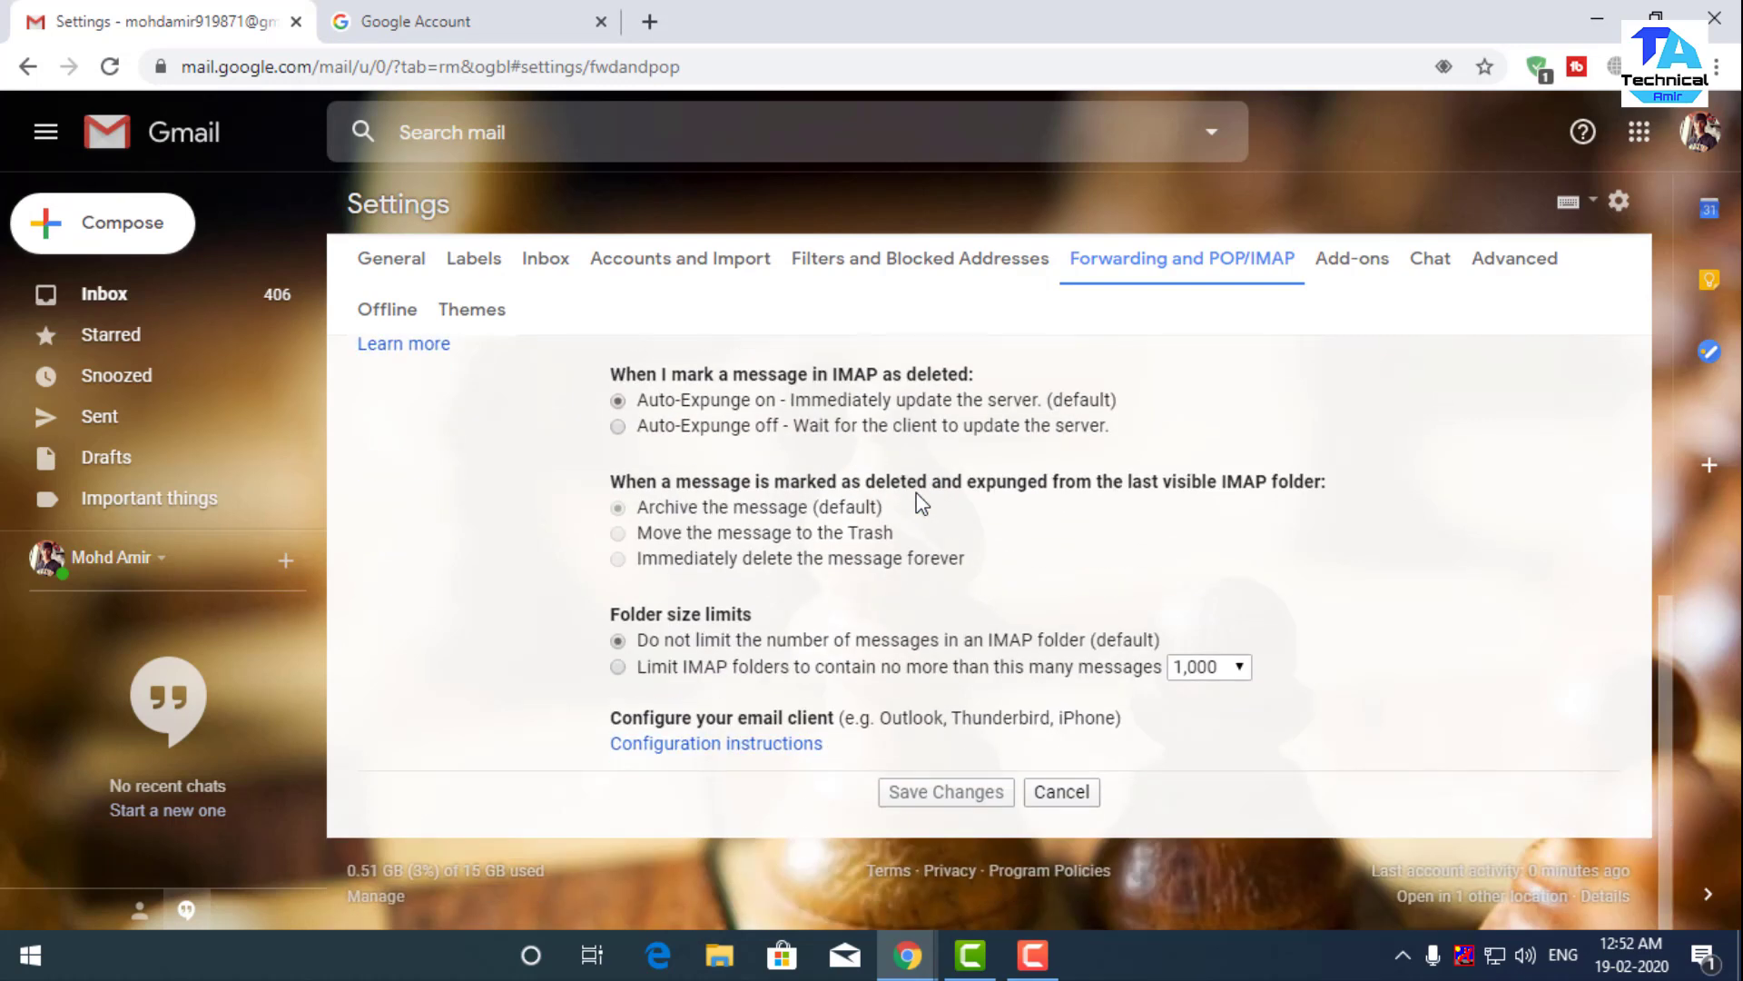
scroll(921, 504, up, 5)
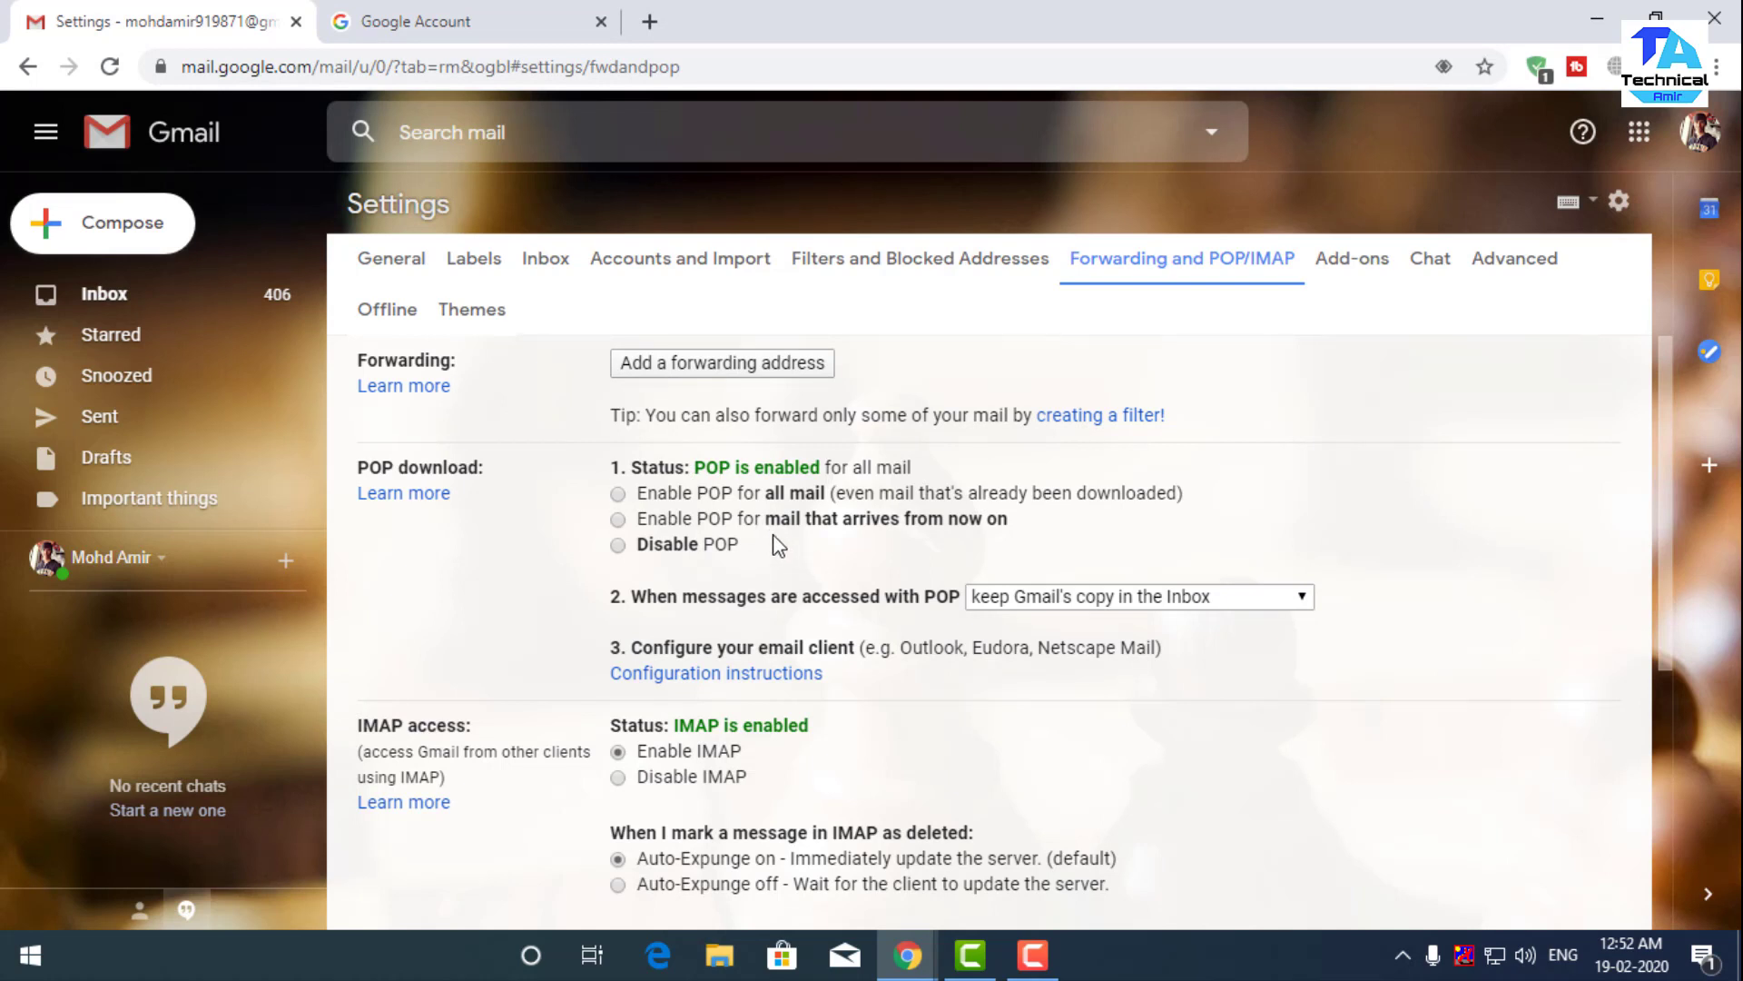
scroll(771, 545, down, 5)
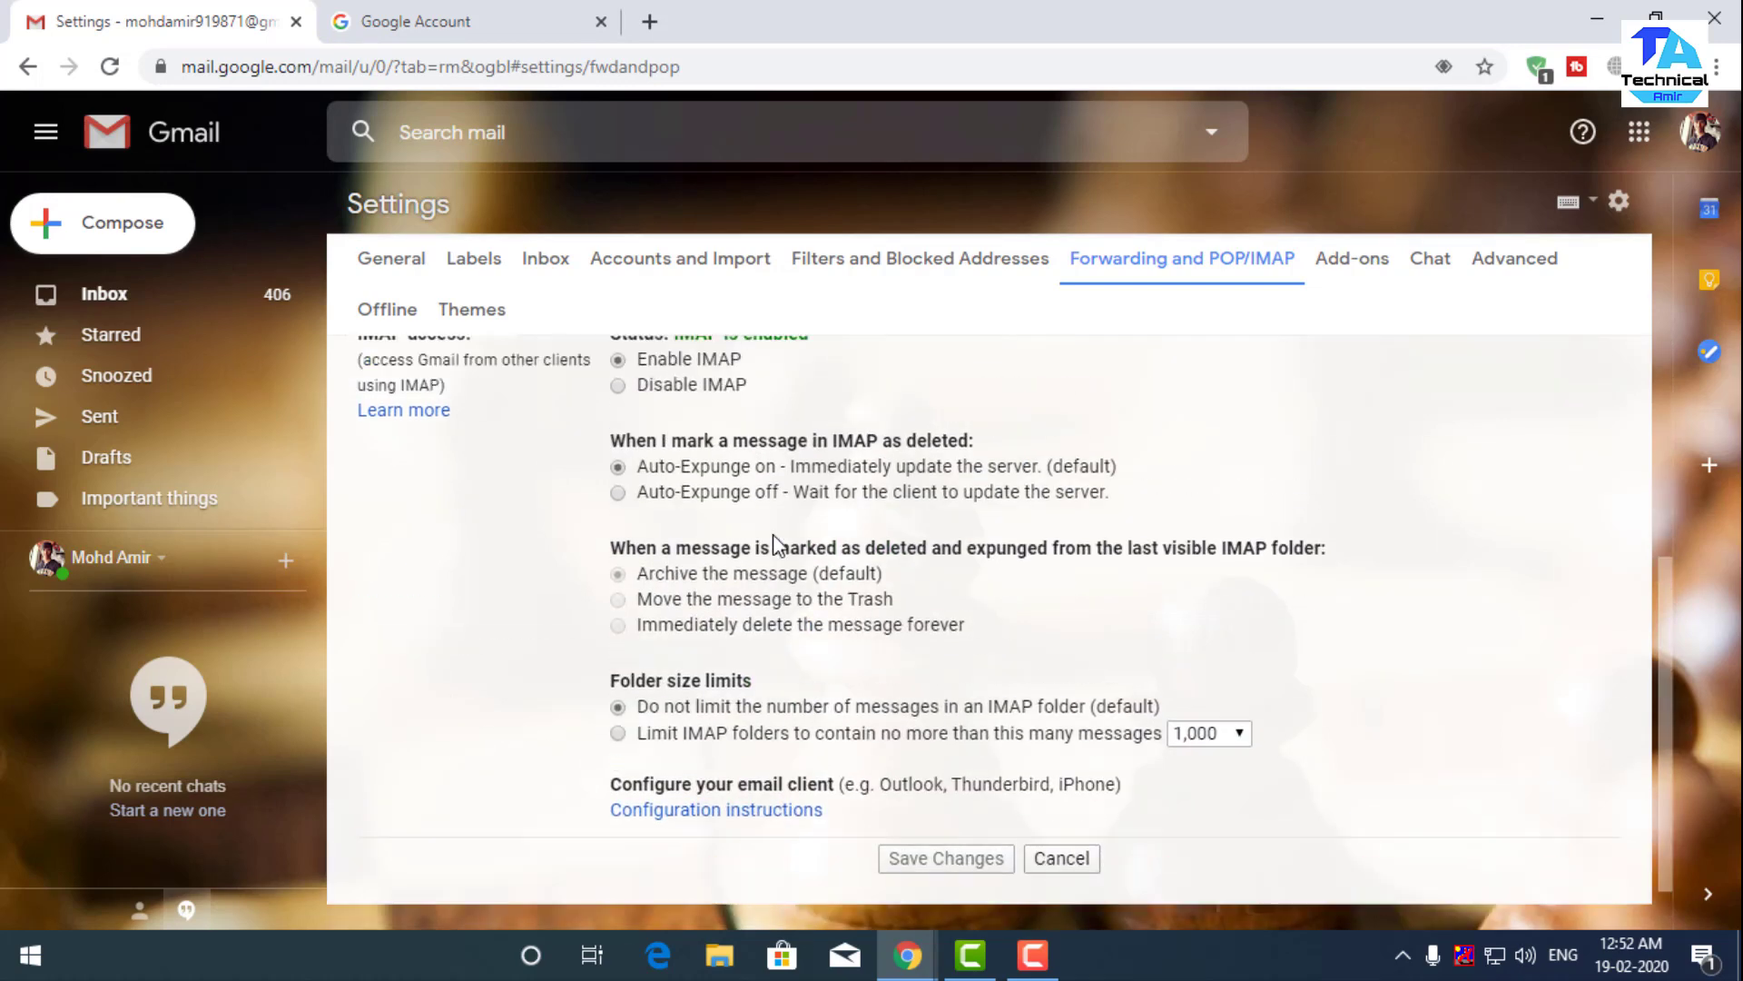
click(933, 789)
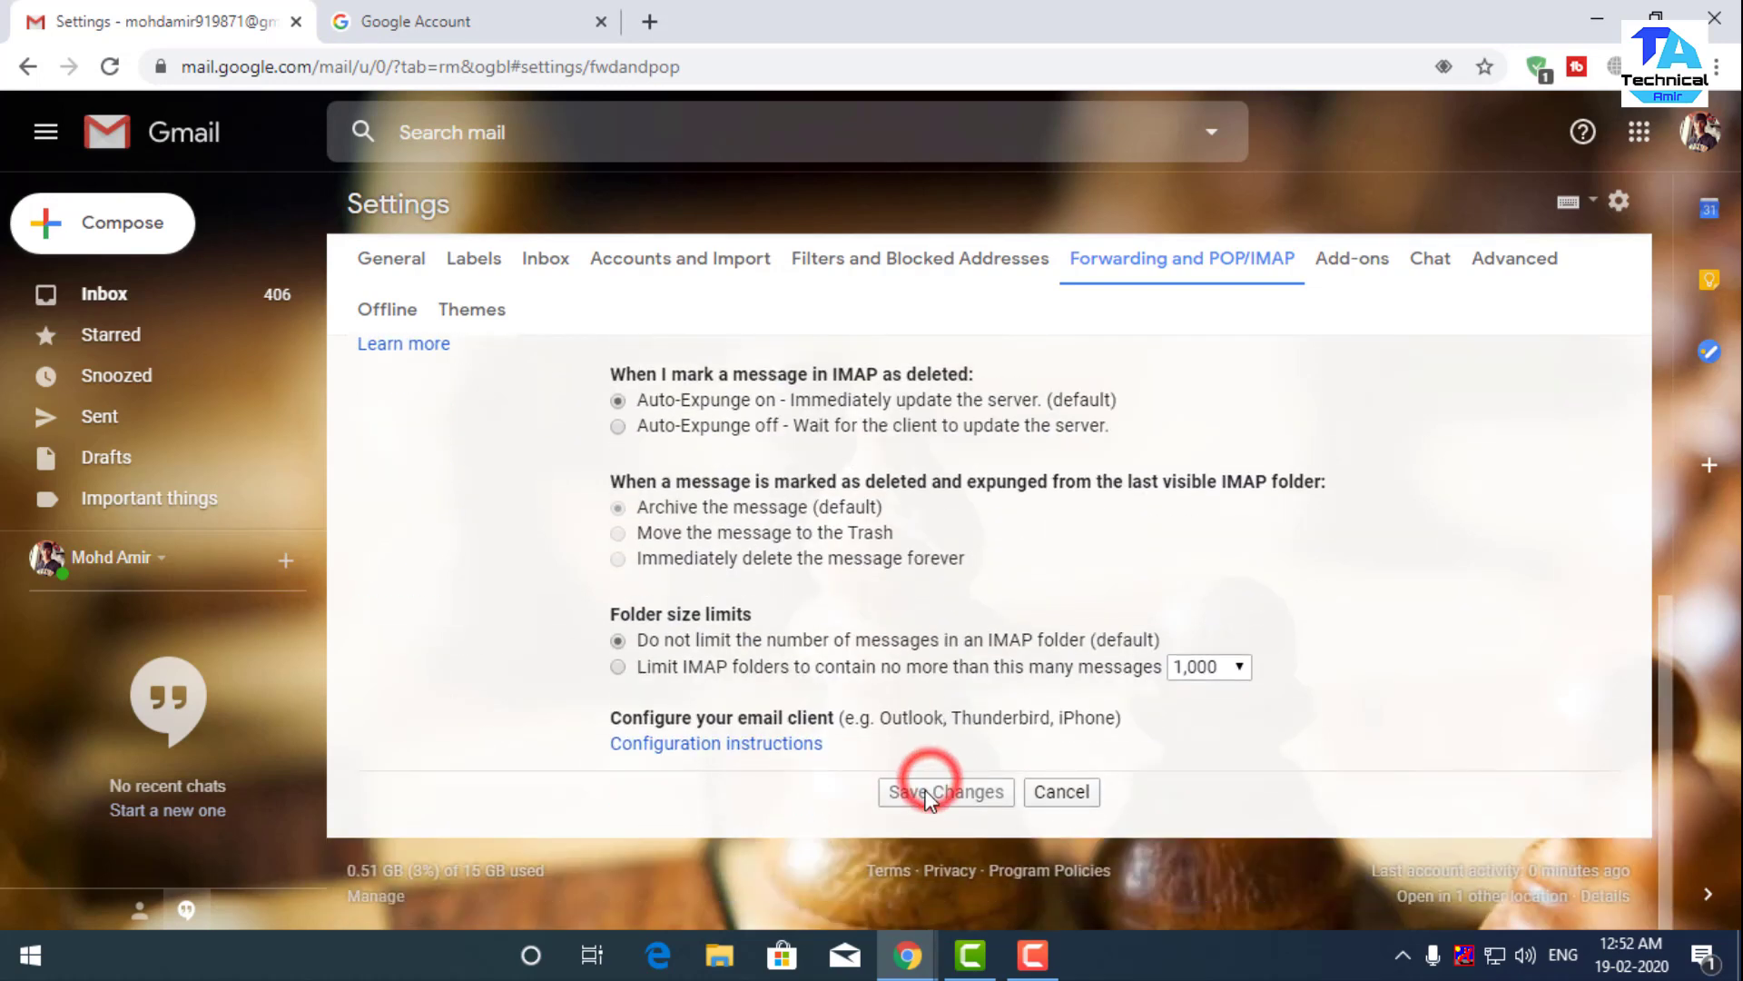
scroll(1090, 678, up, 5)
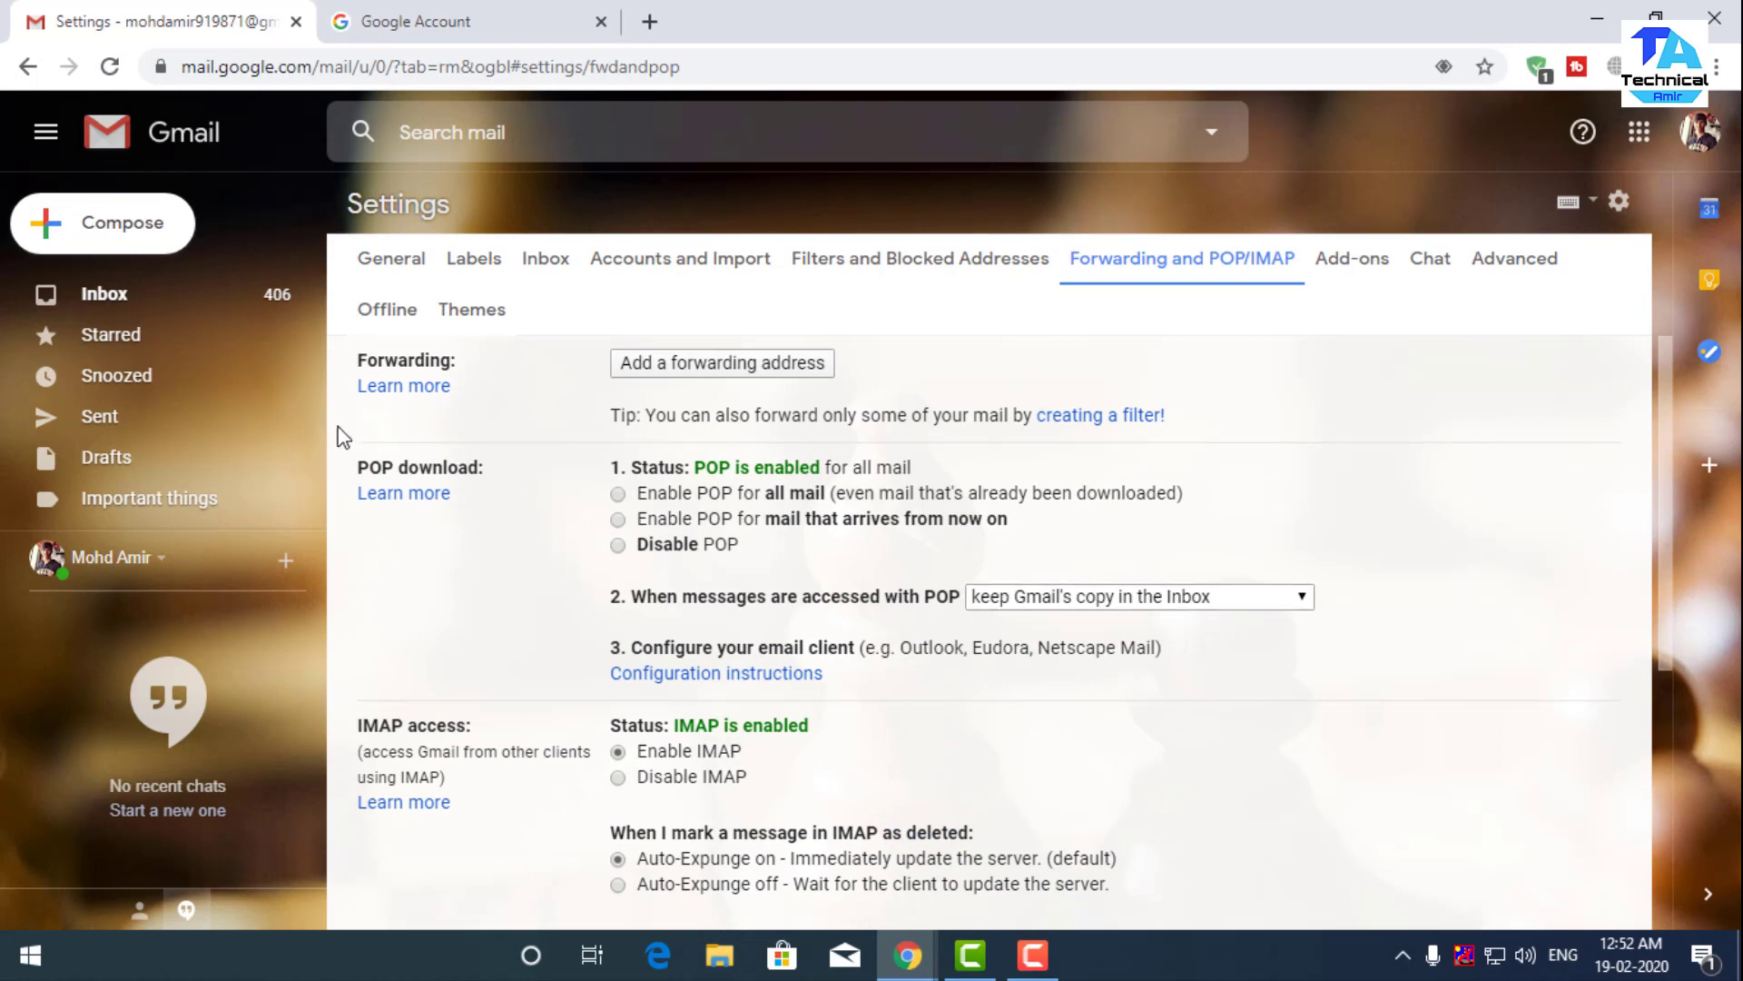
click(121, 292)
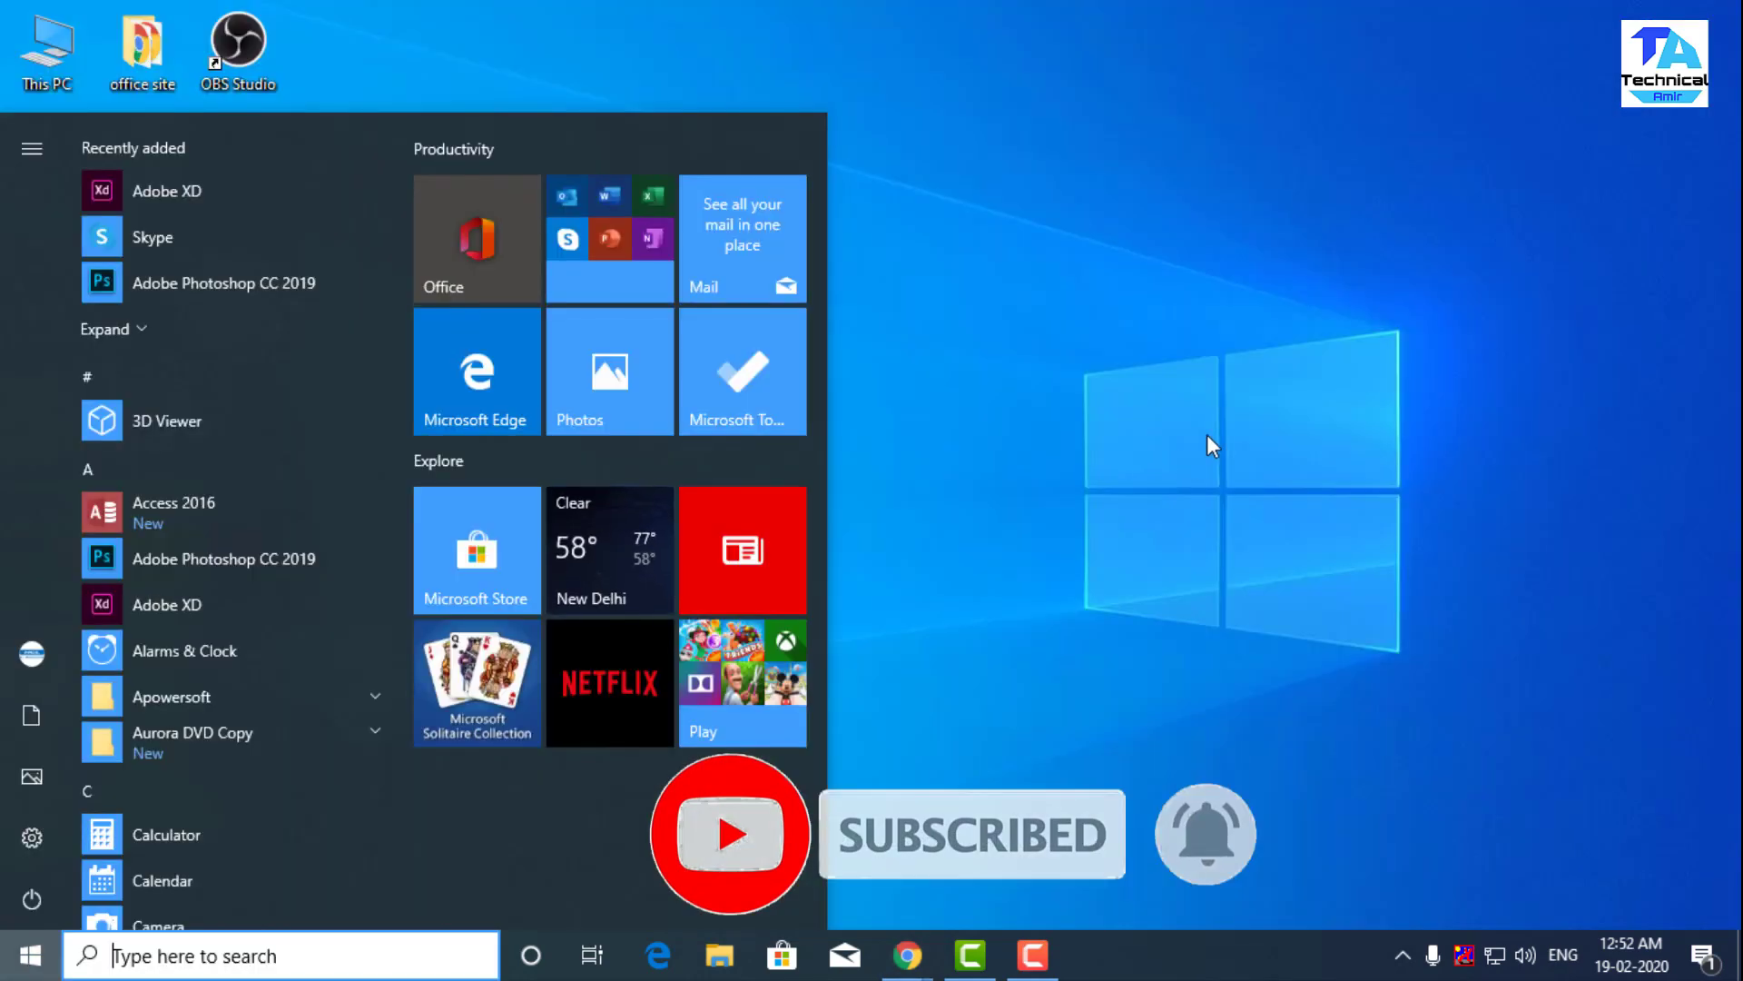
- Search 'outloo' from the Start menu and launch Outlook 2016 from the results
text(outloo)
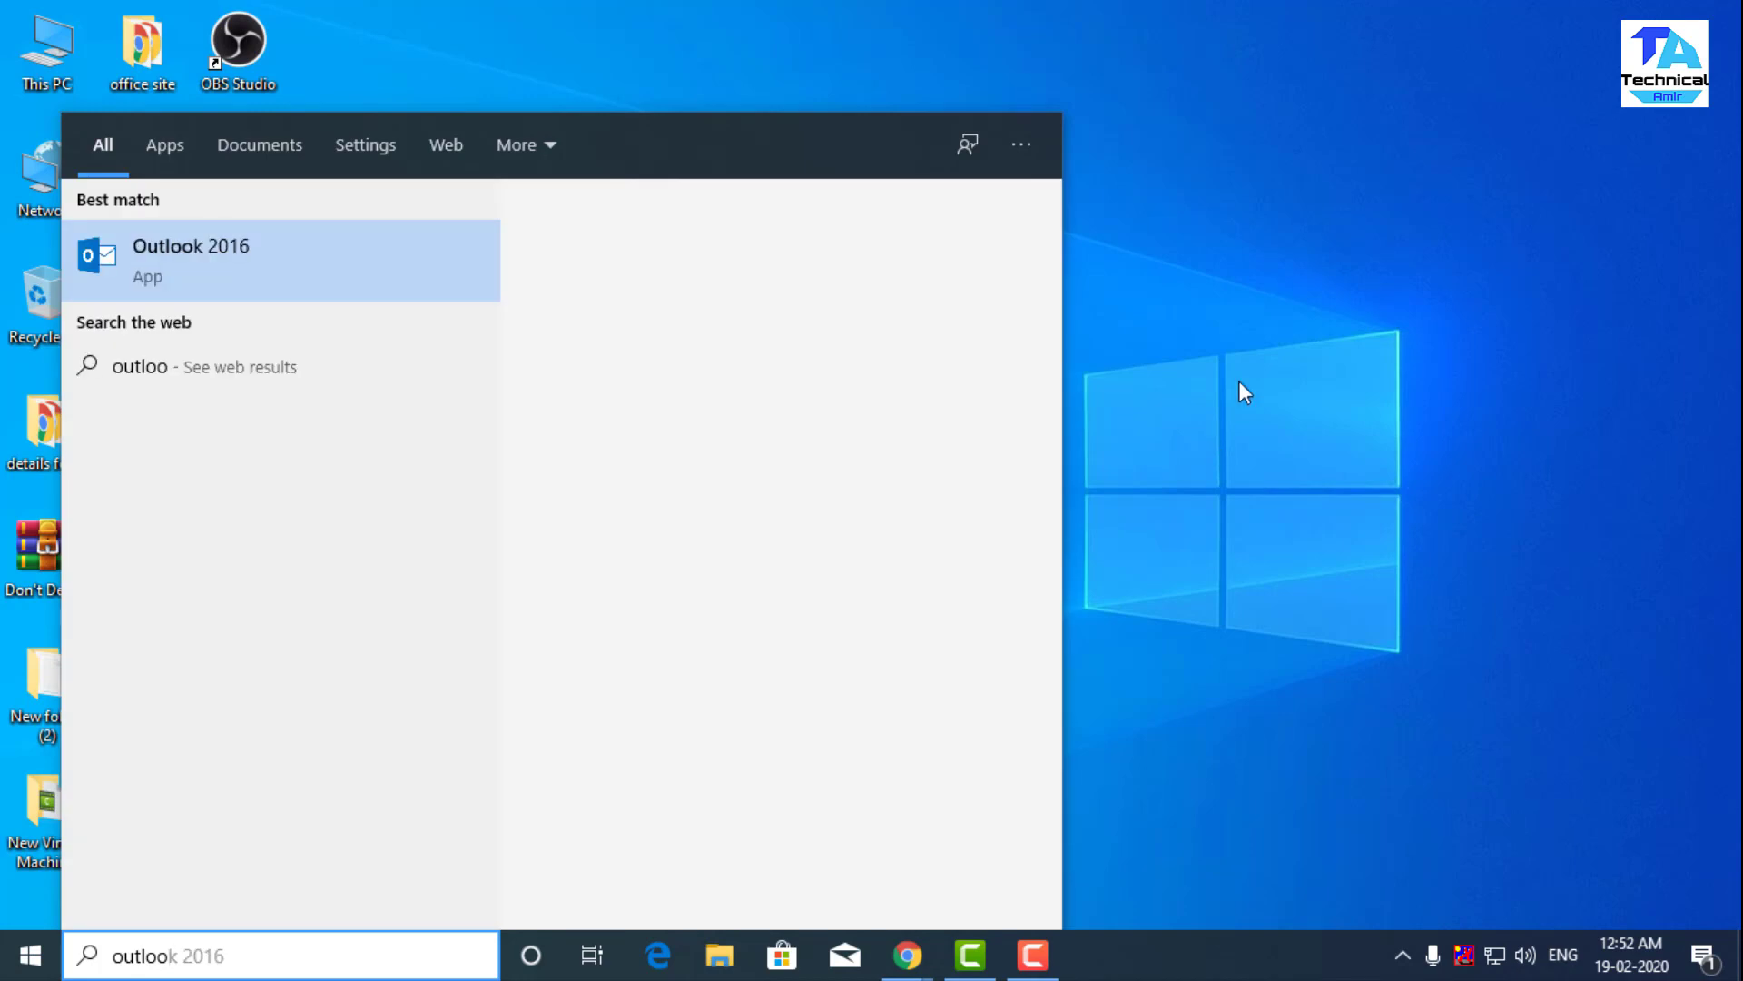
click(291, 280)
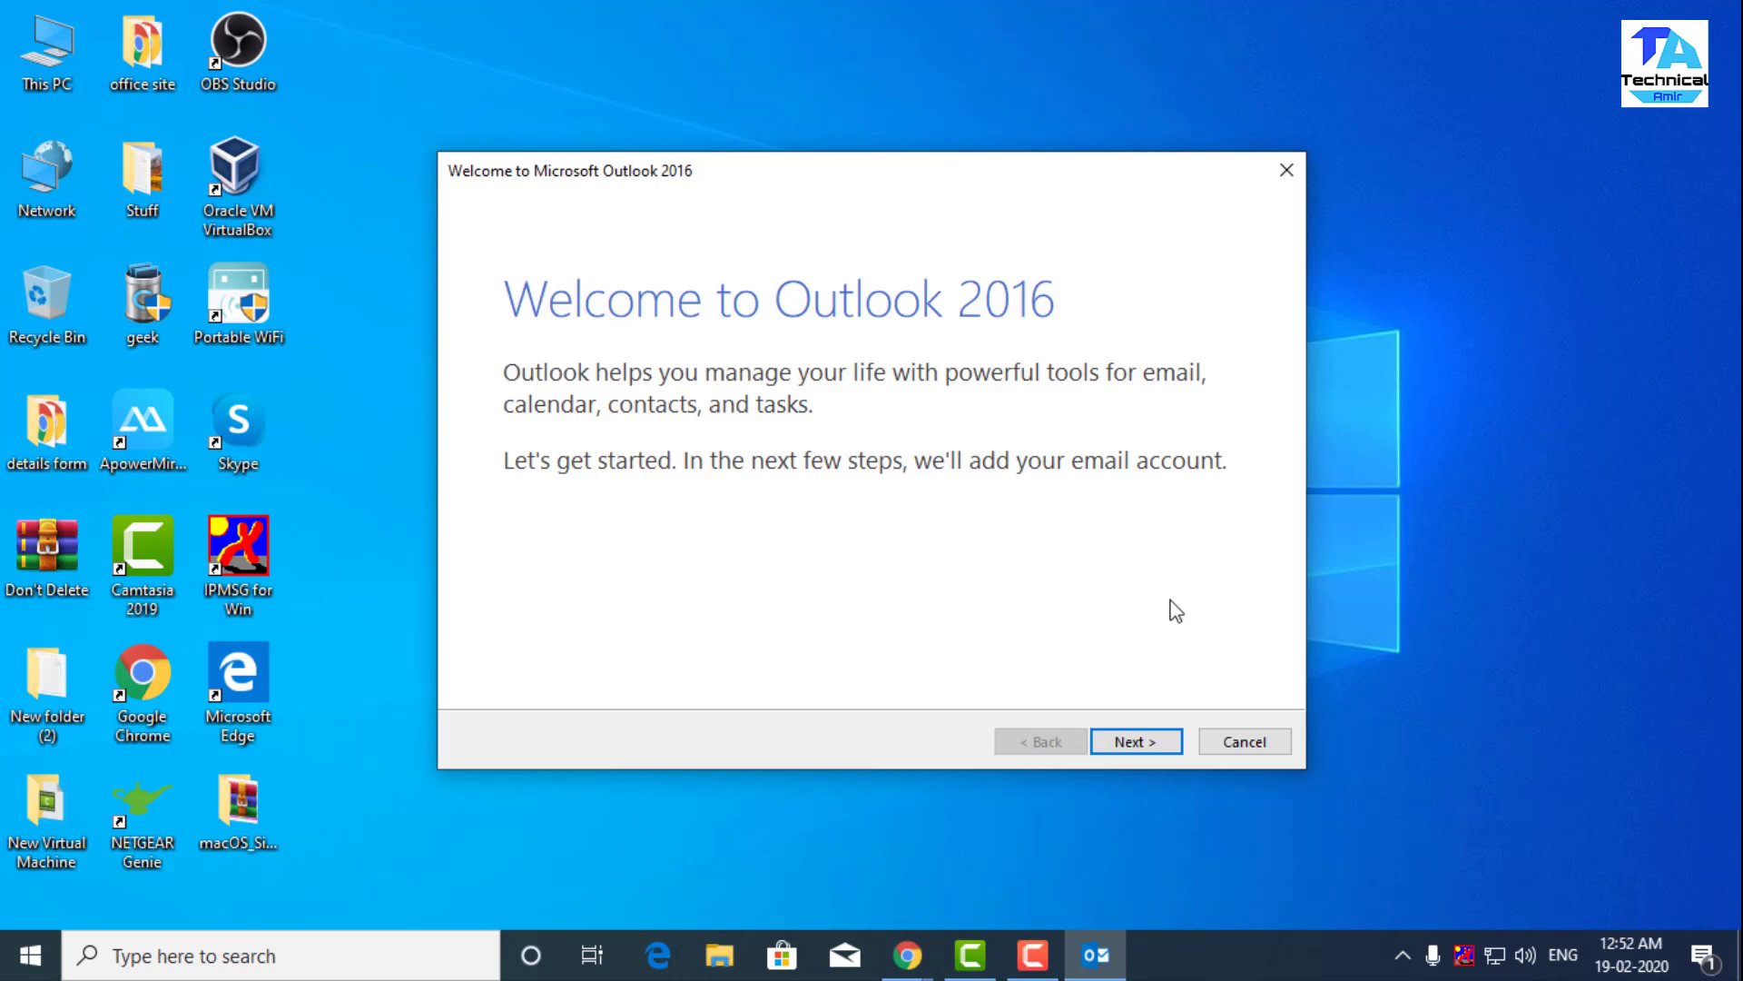
- Move past the welcome pages and choose 'Manual setup or additional server types'
click(1143, 745)
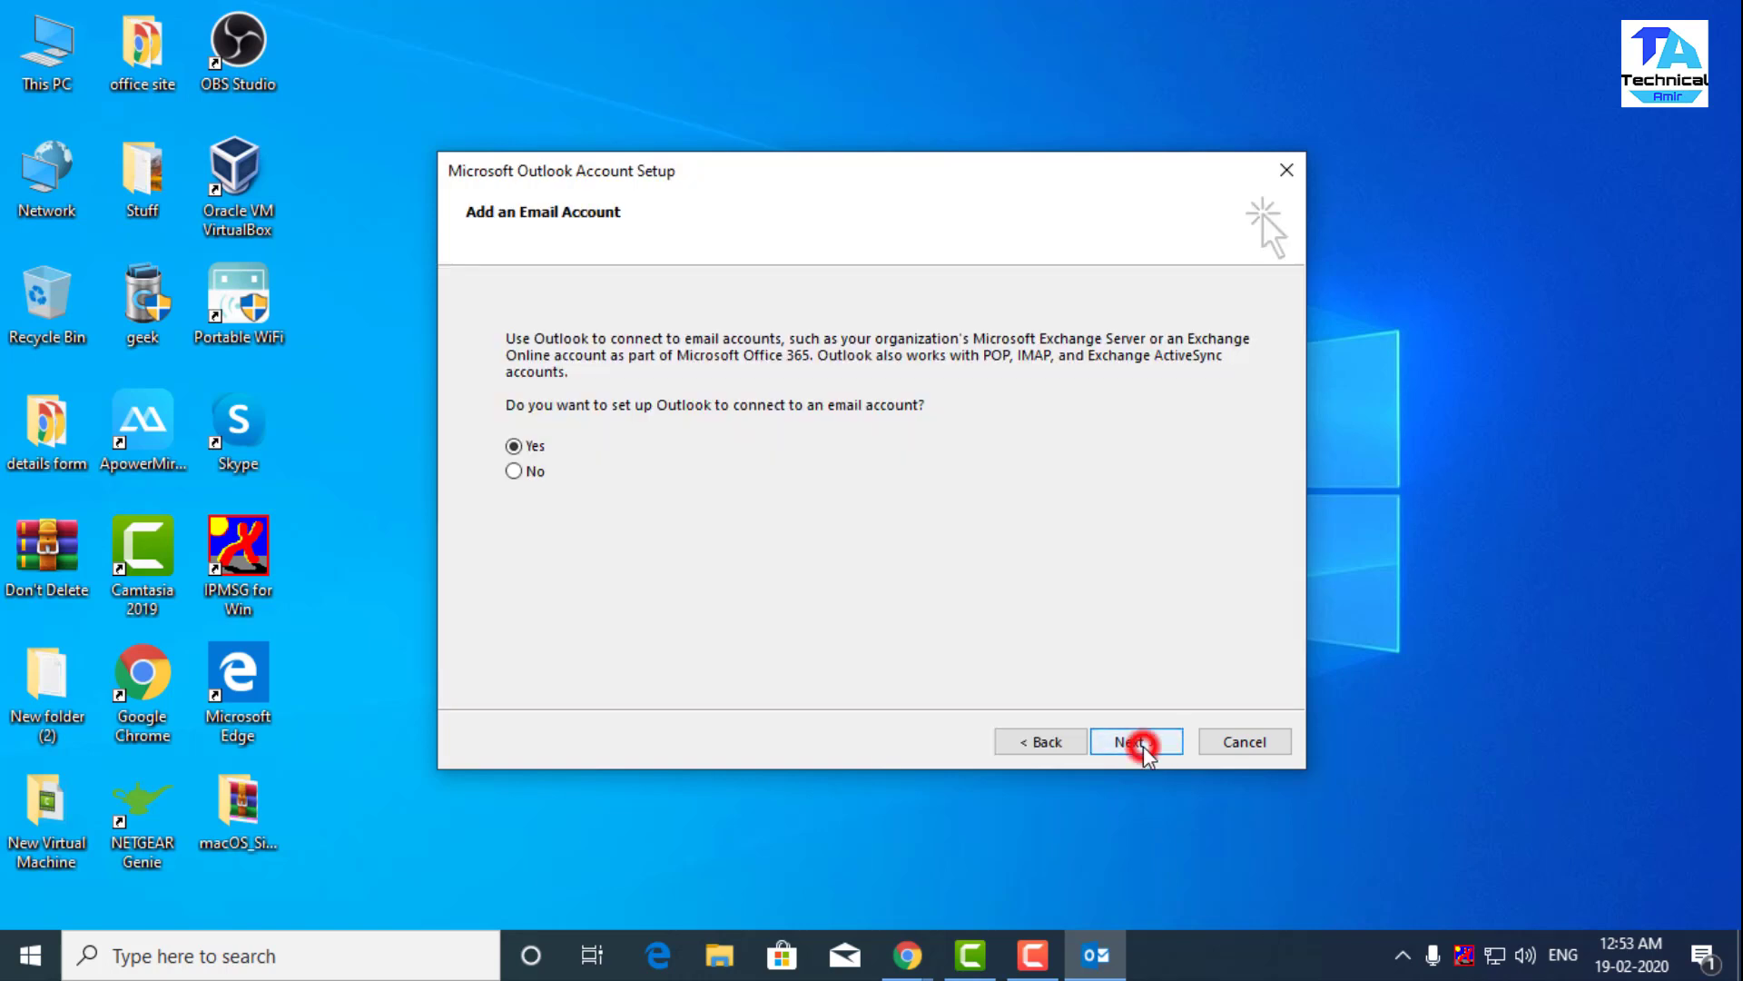
click(1169, 741)
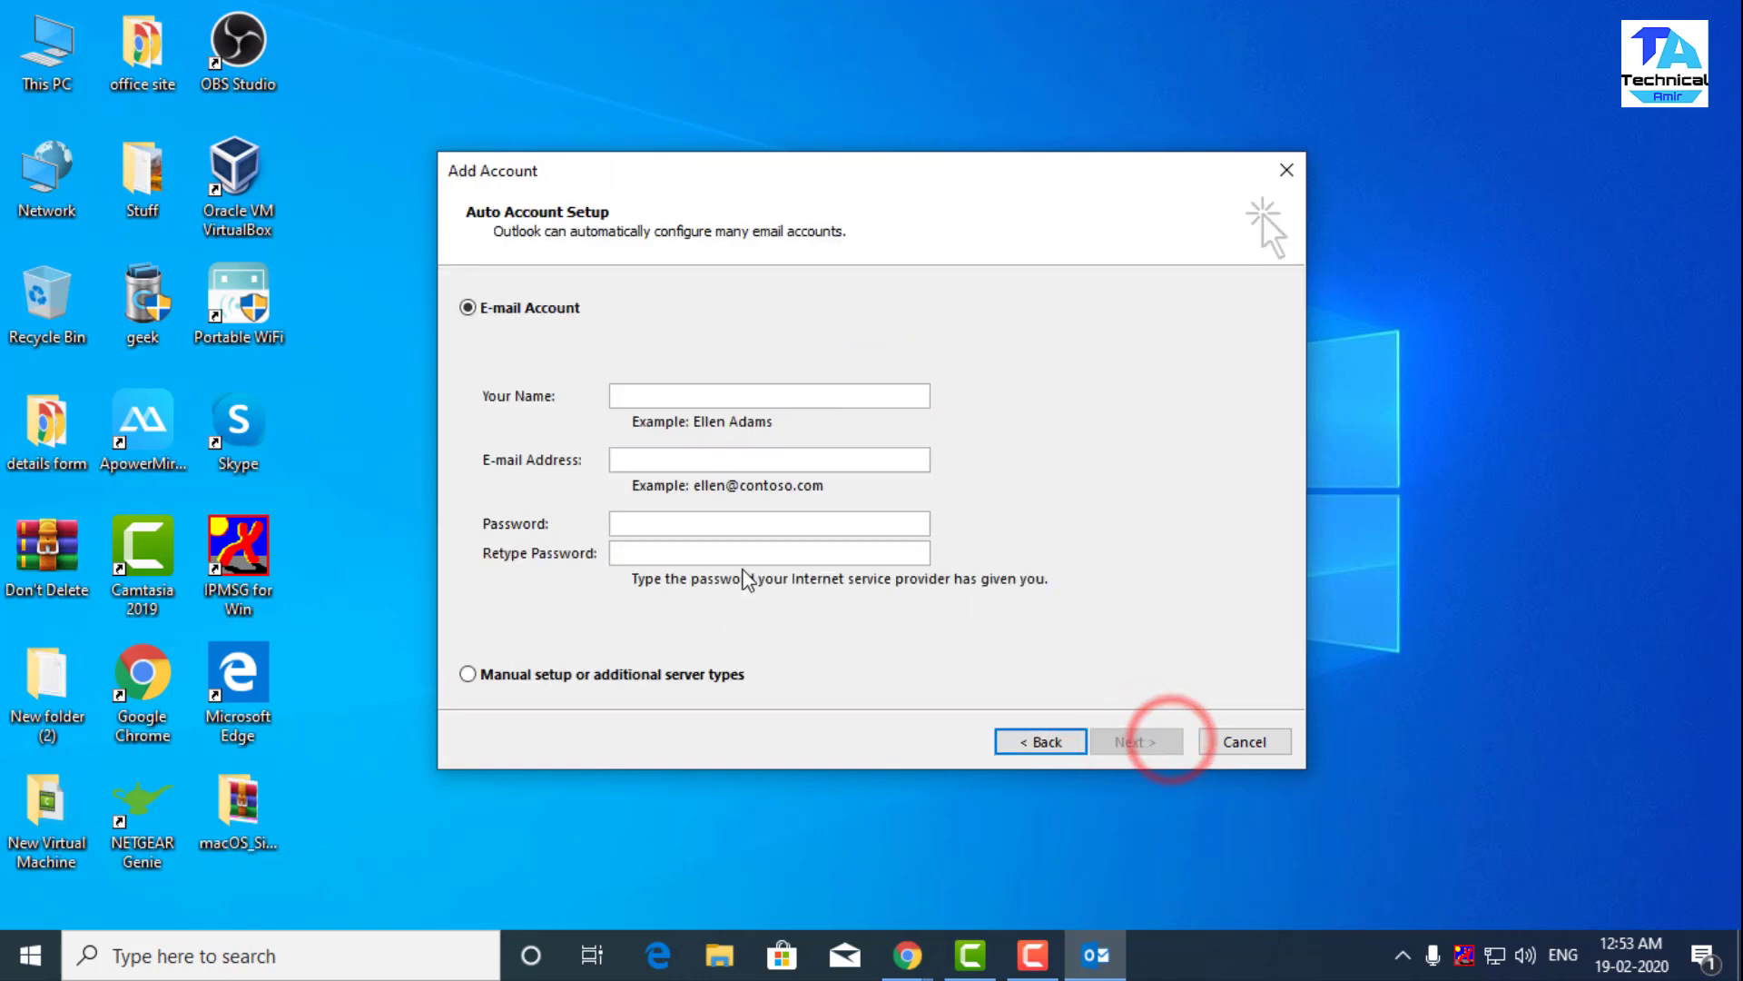
click(641, 399)
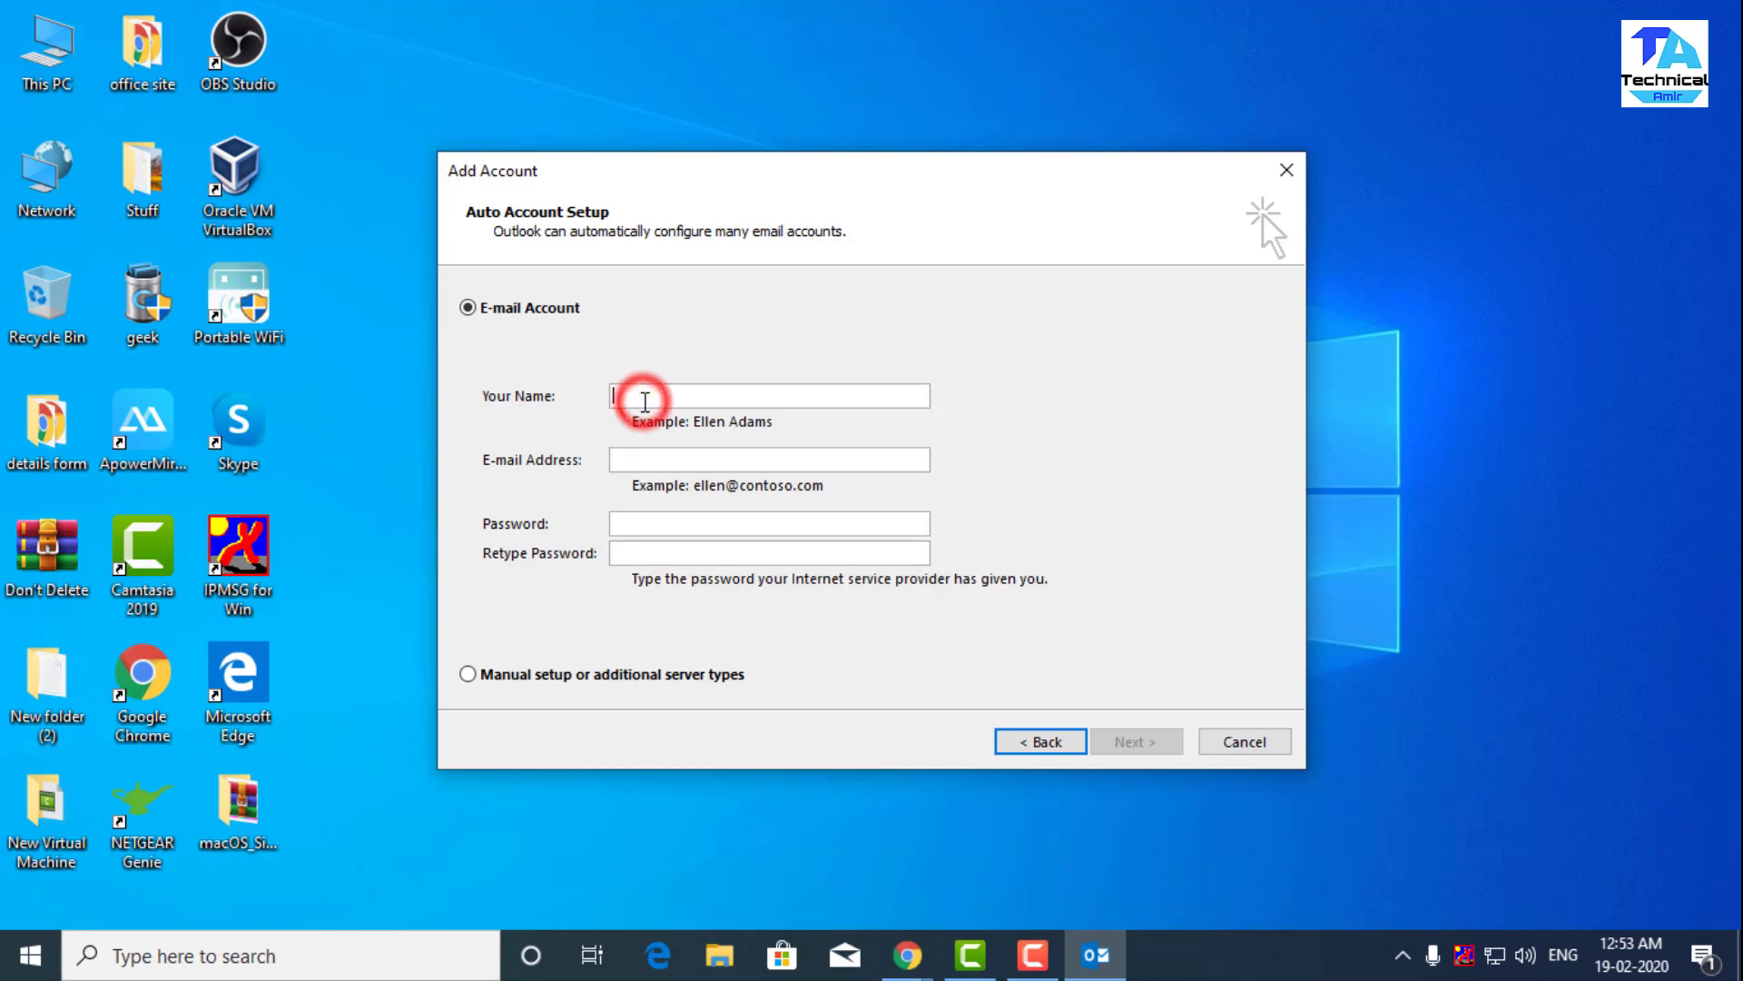
click(669, 456)
click(656, 525)
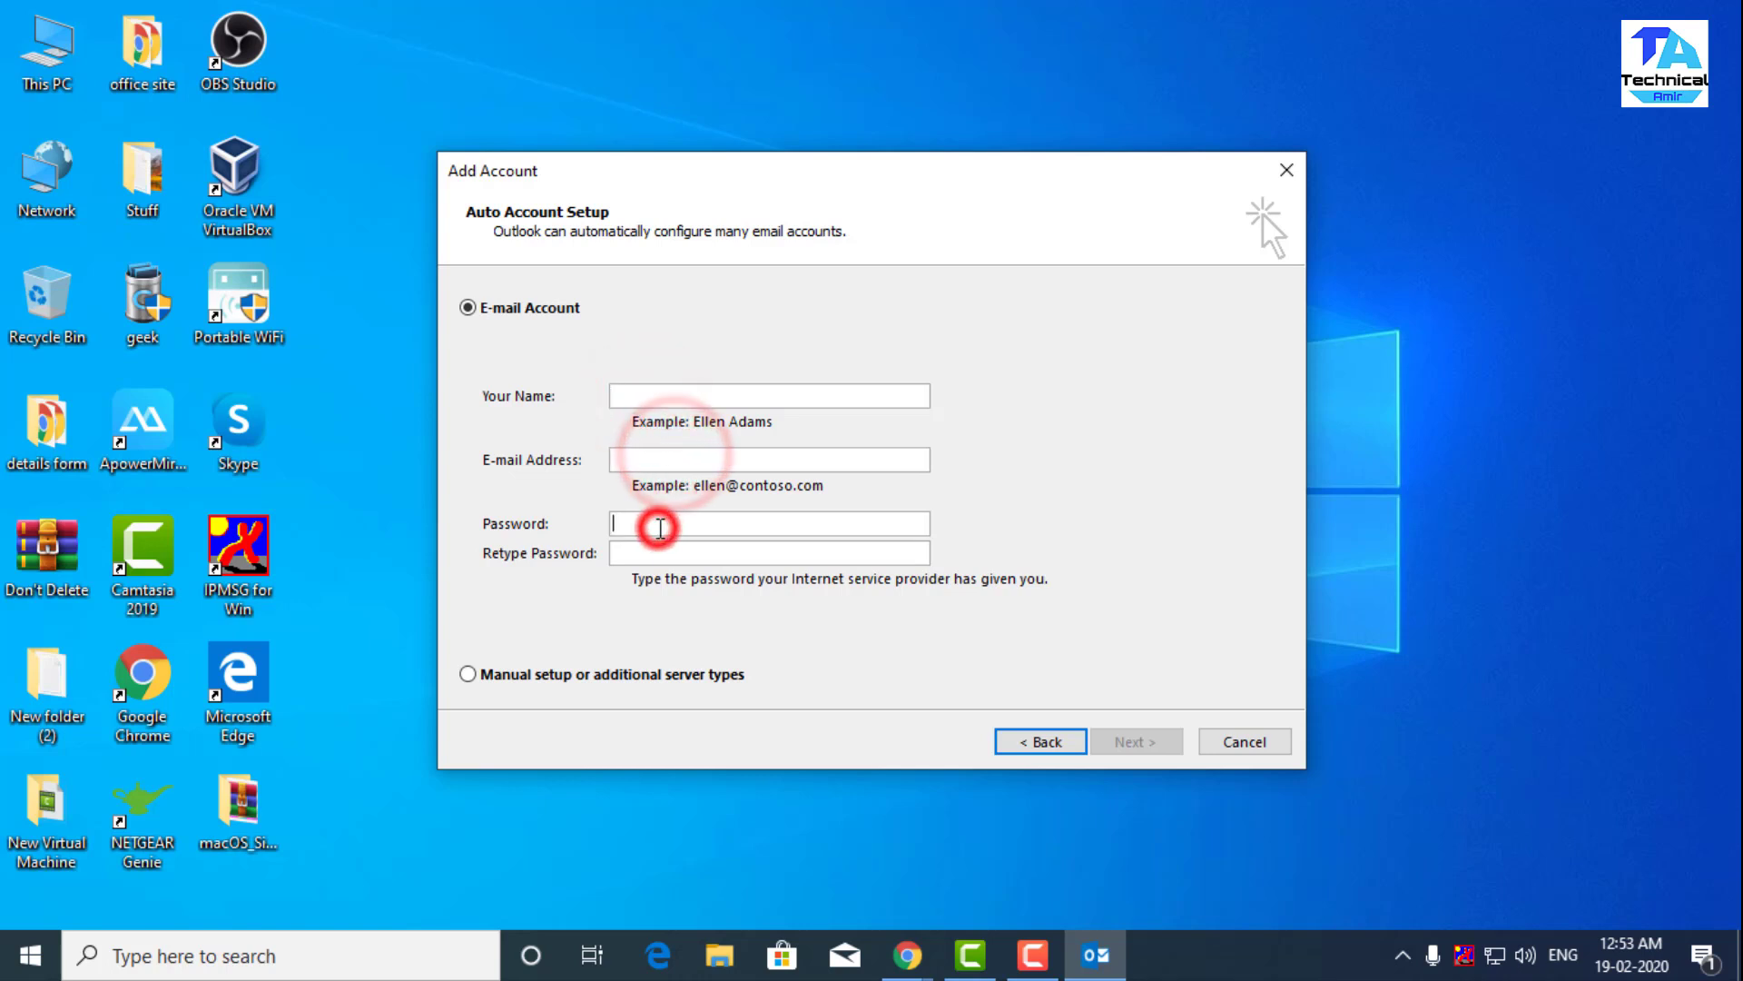
click(665, 454)
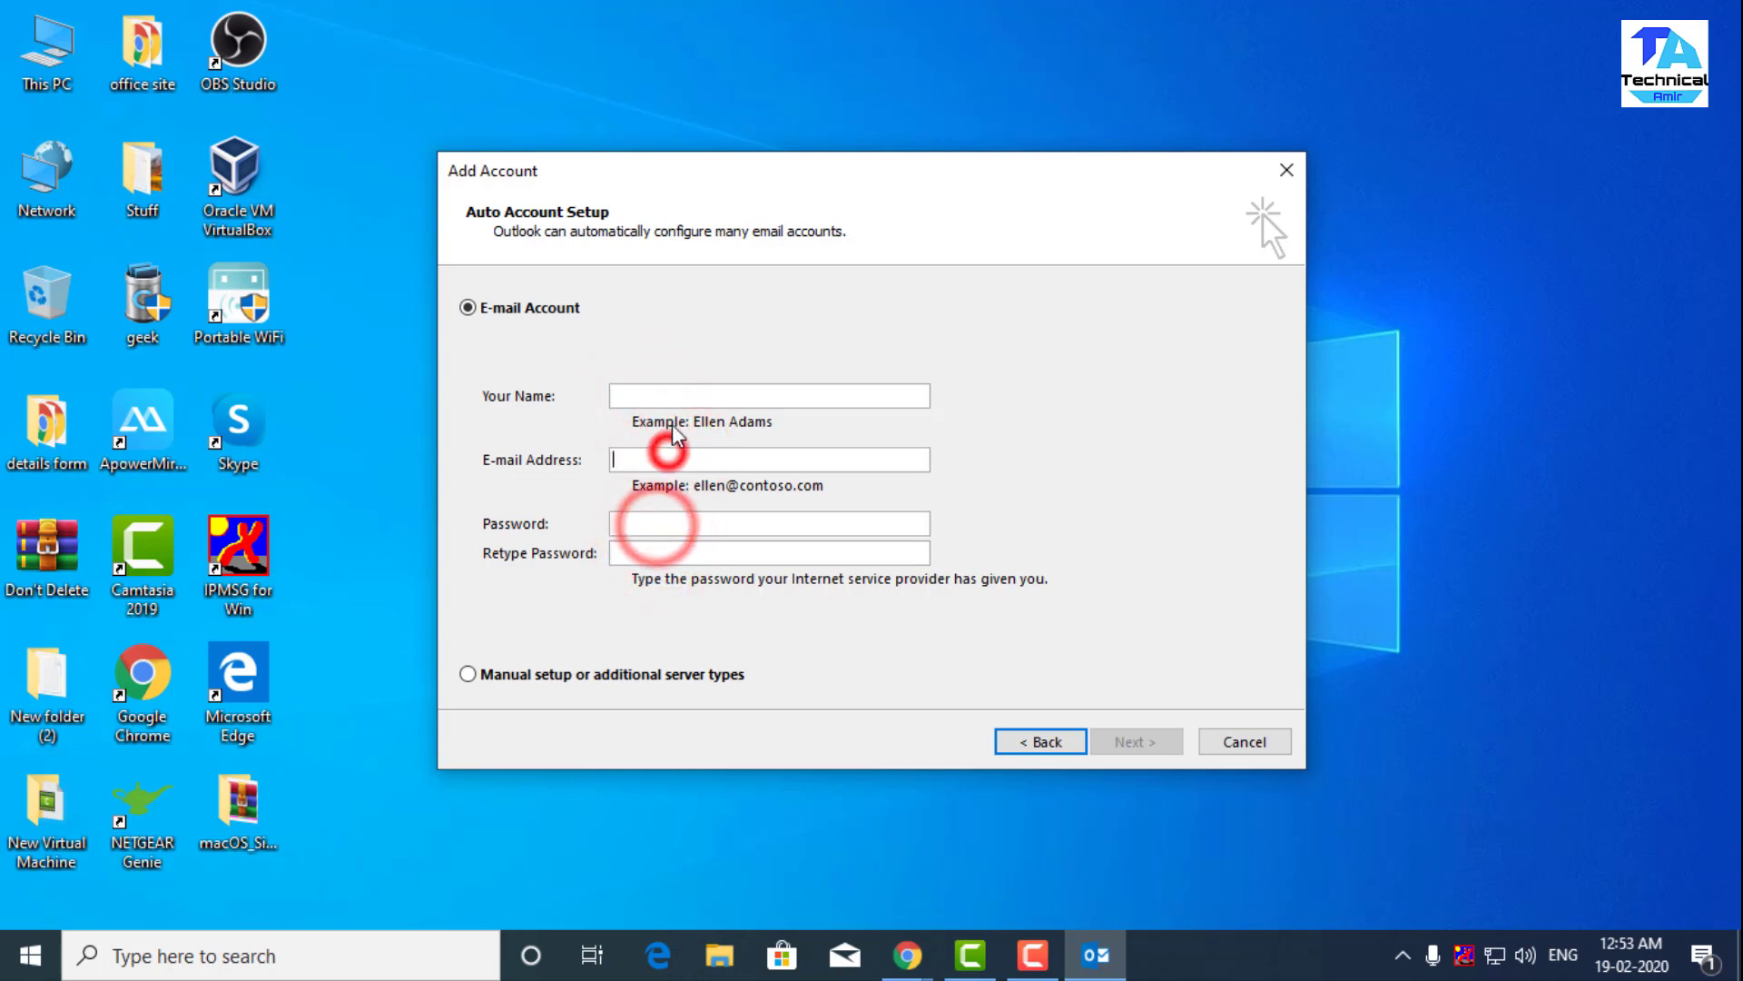
click(669, 396)
click(468, 673)
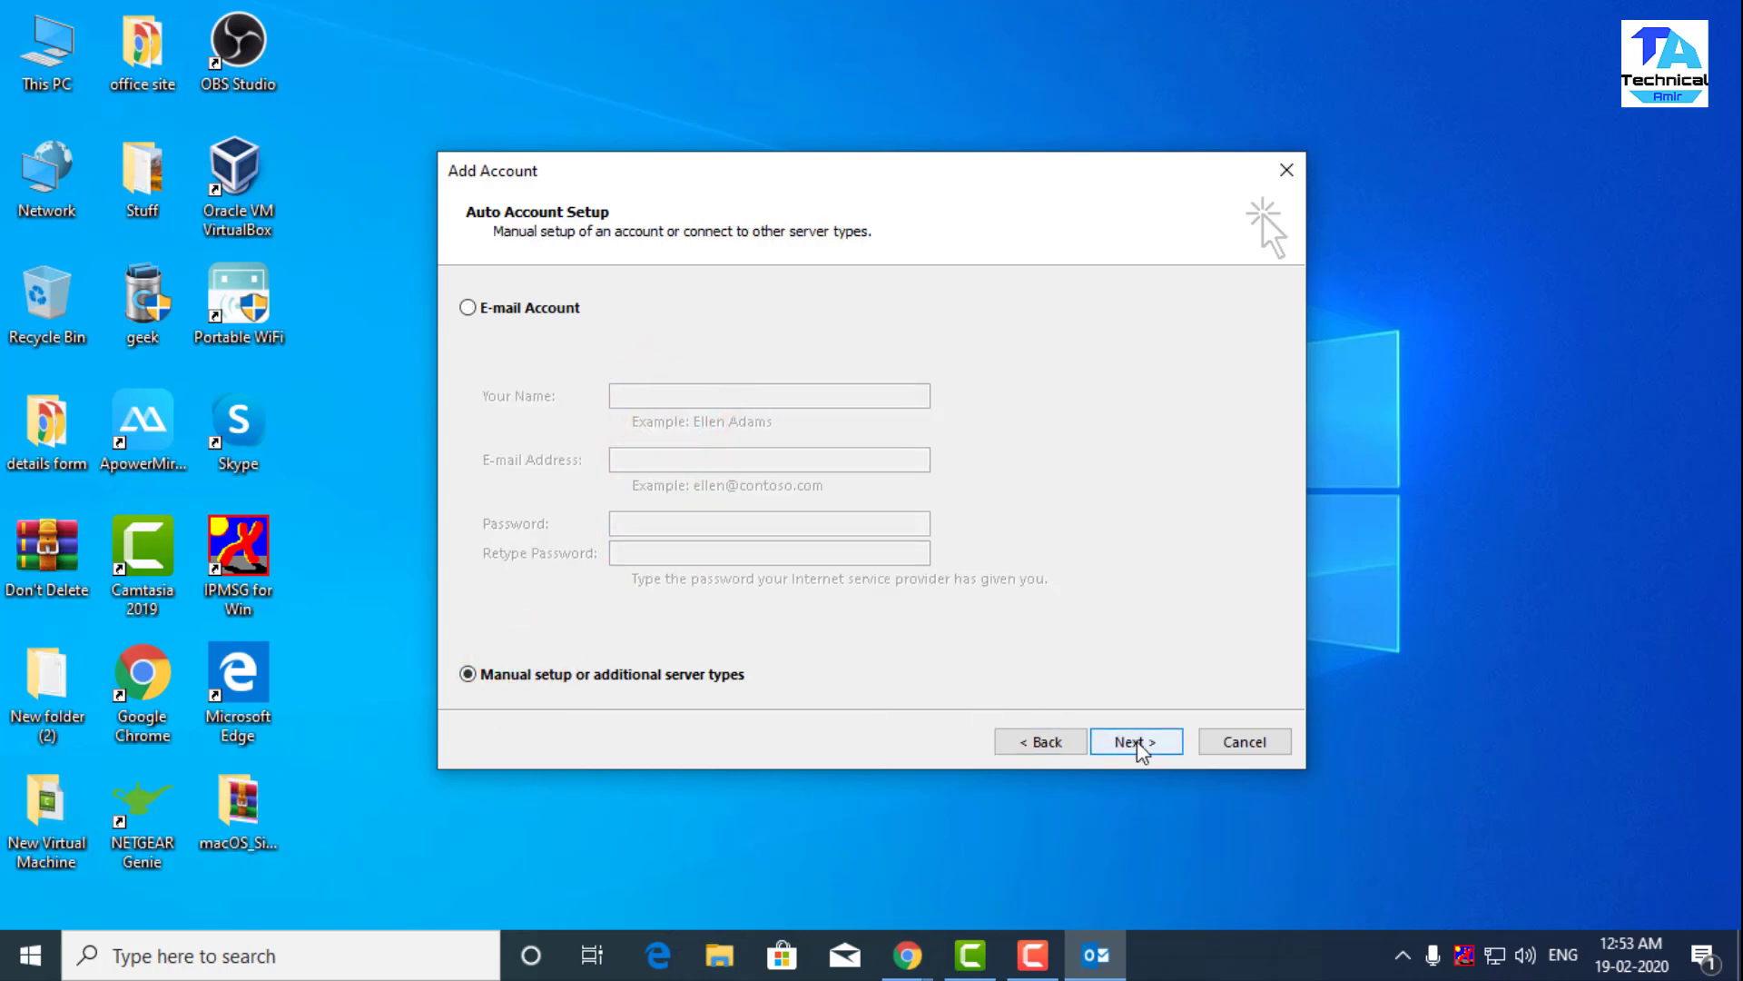
click(1137, 743)
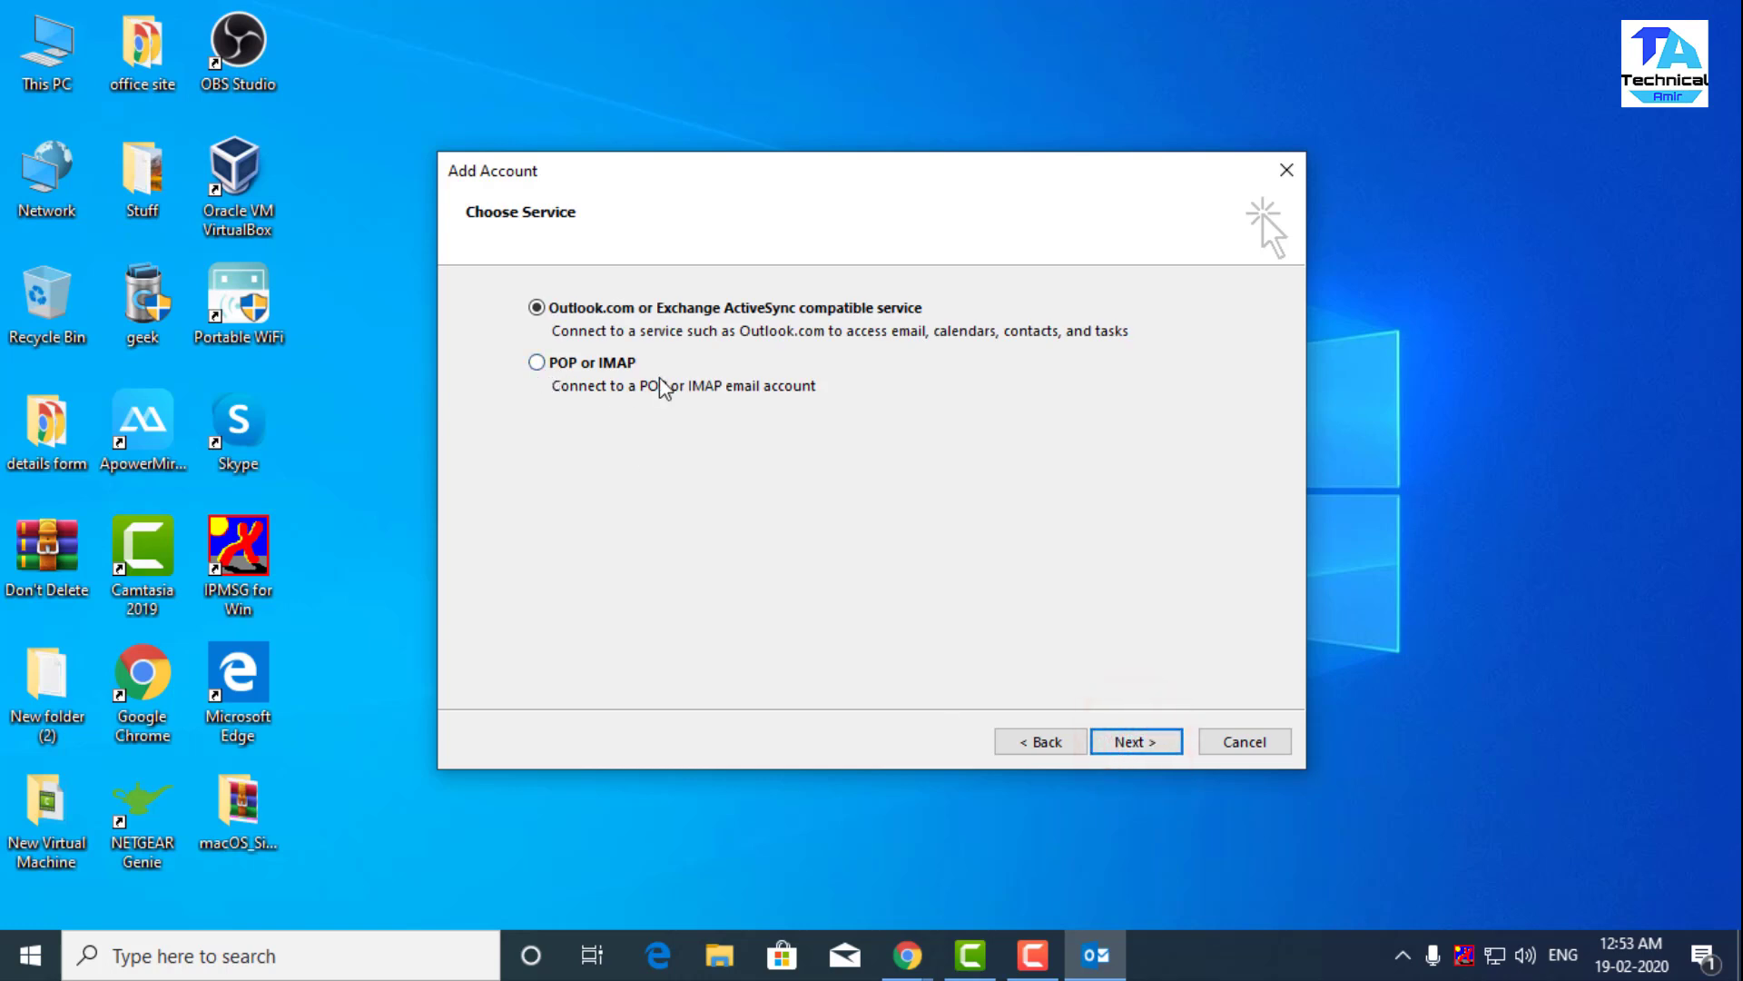
- Choose POP or IMAP, then enter the user's name and Gmail address
click(536, 362)
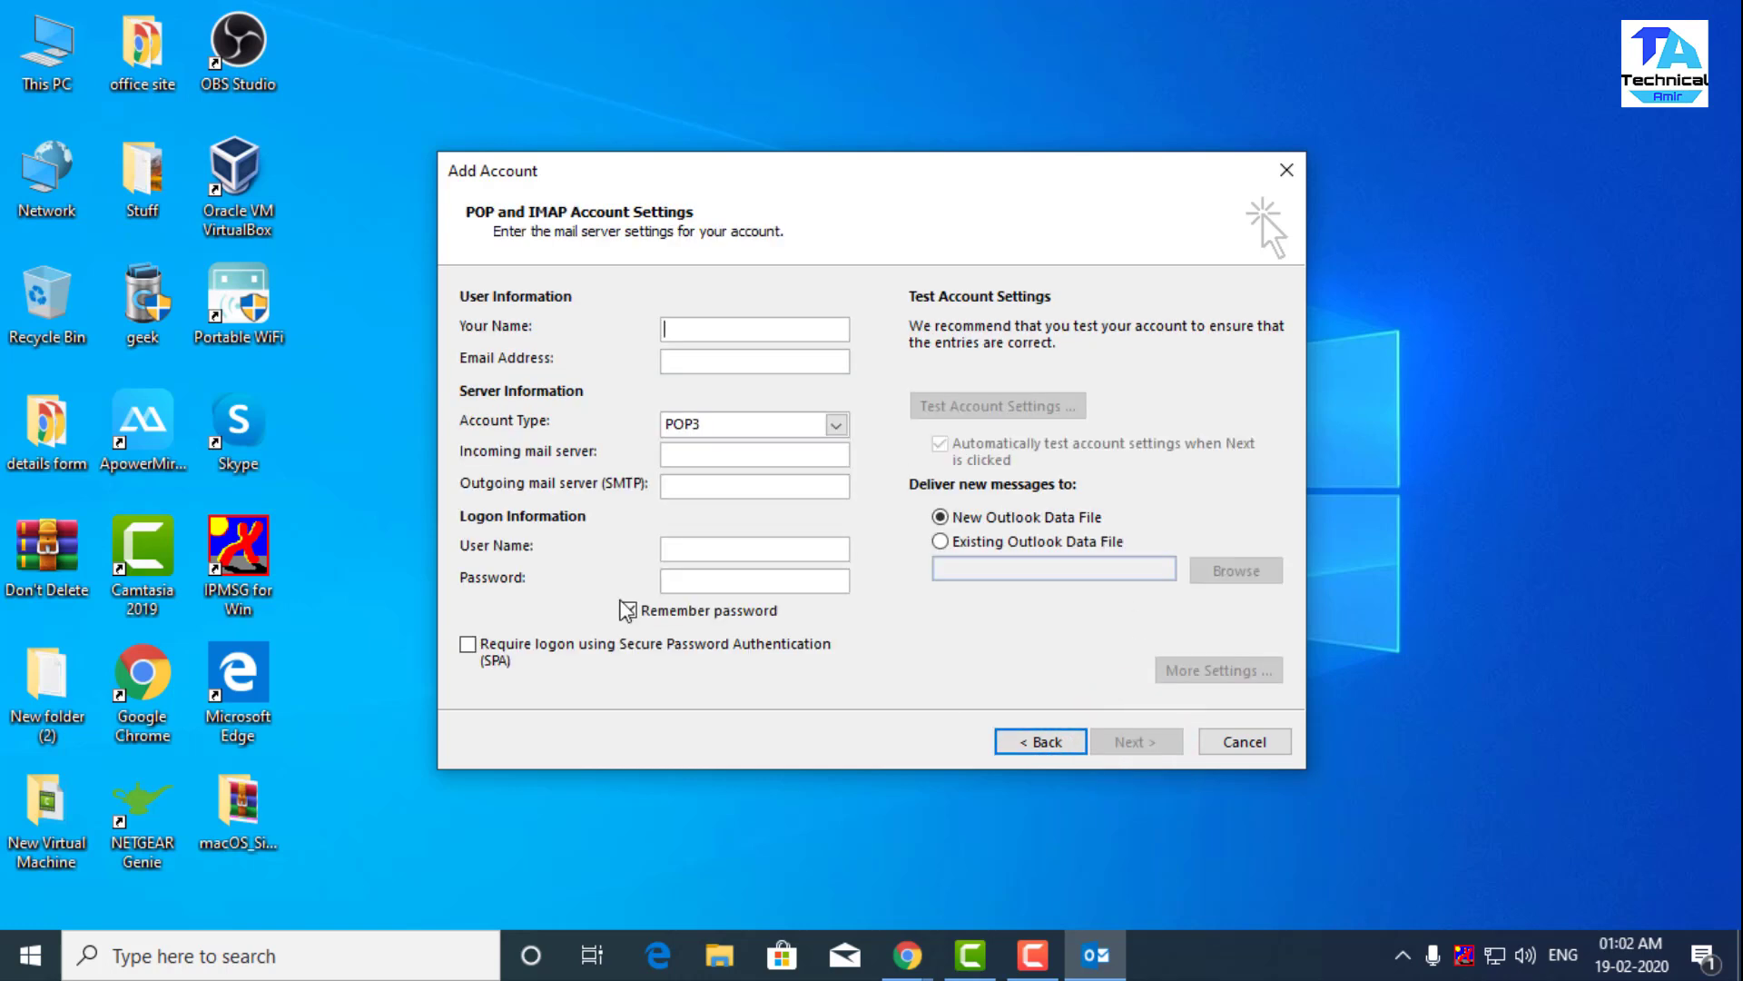
text(Te)
text(chnol)
text(ical )
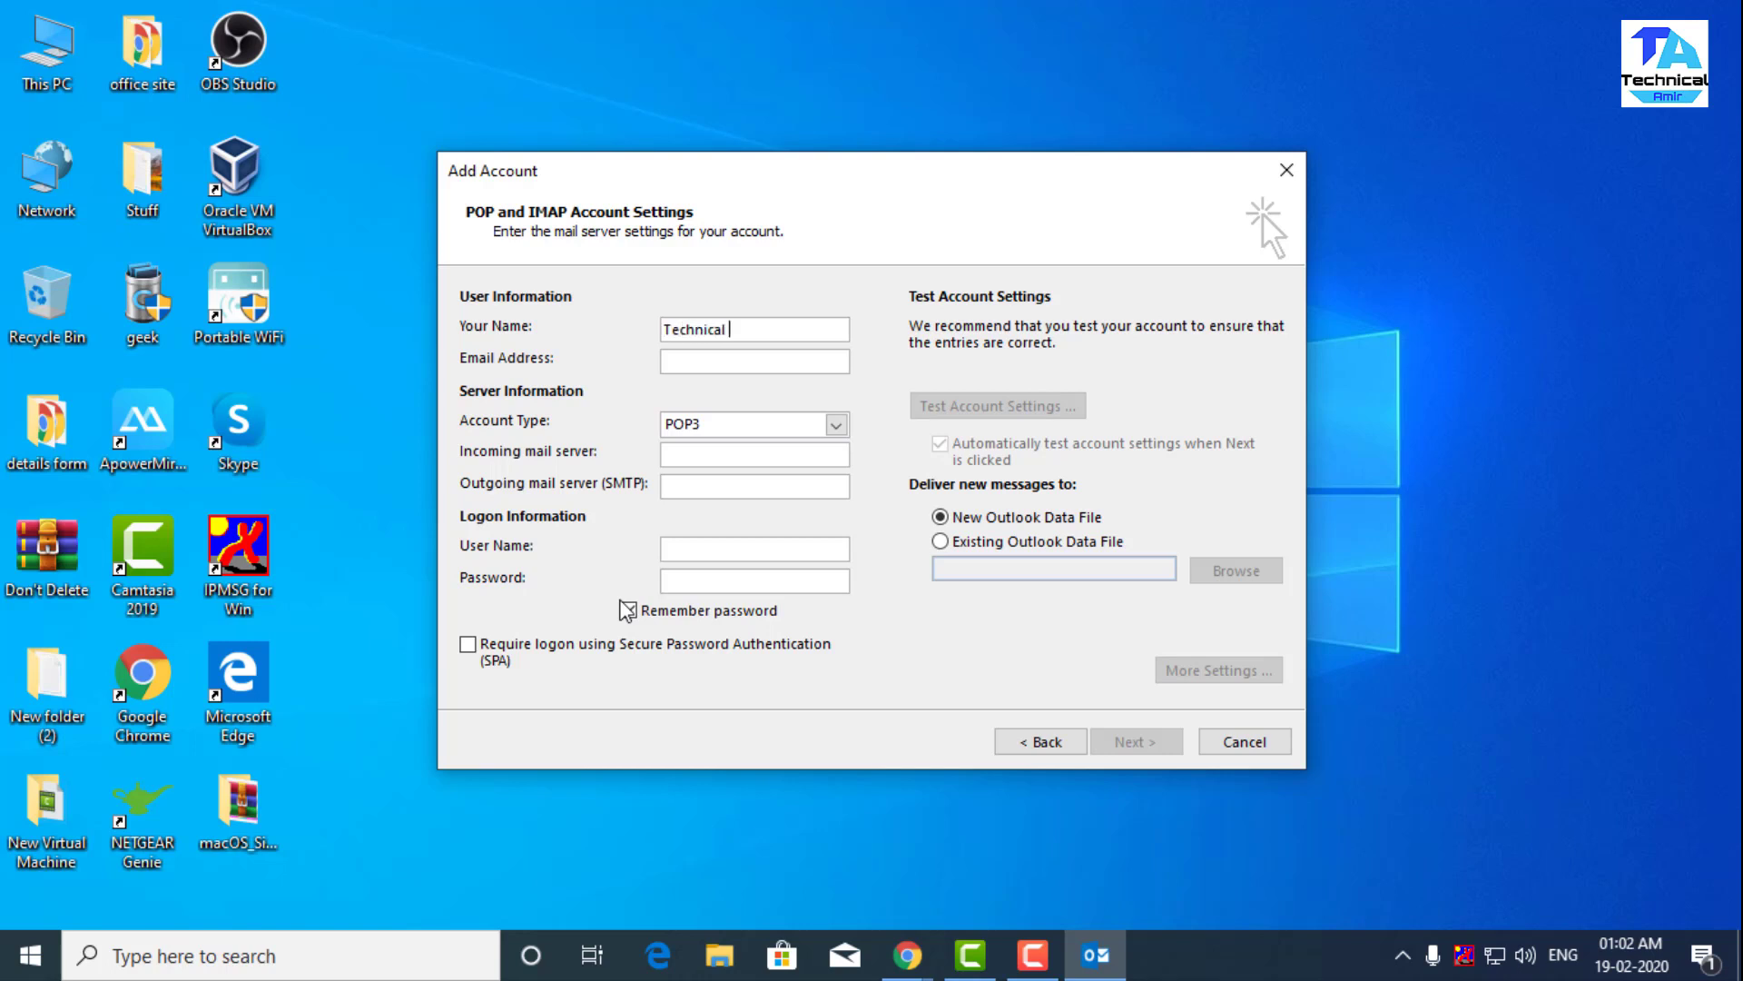
text(Am)
click(779, 356)
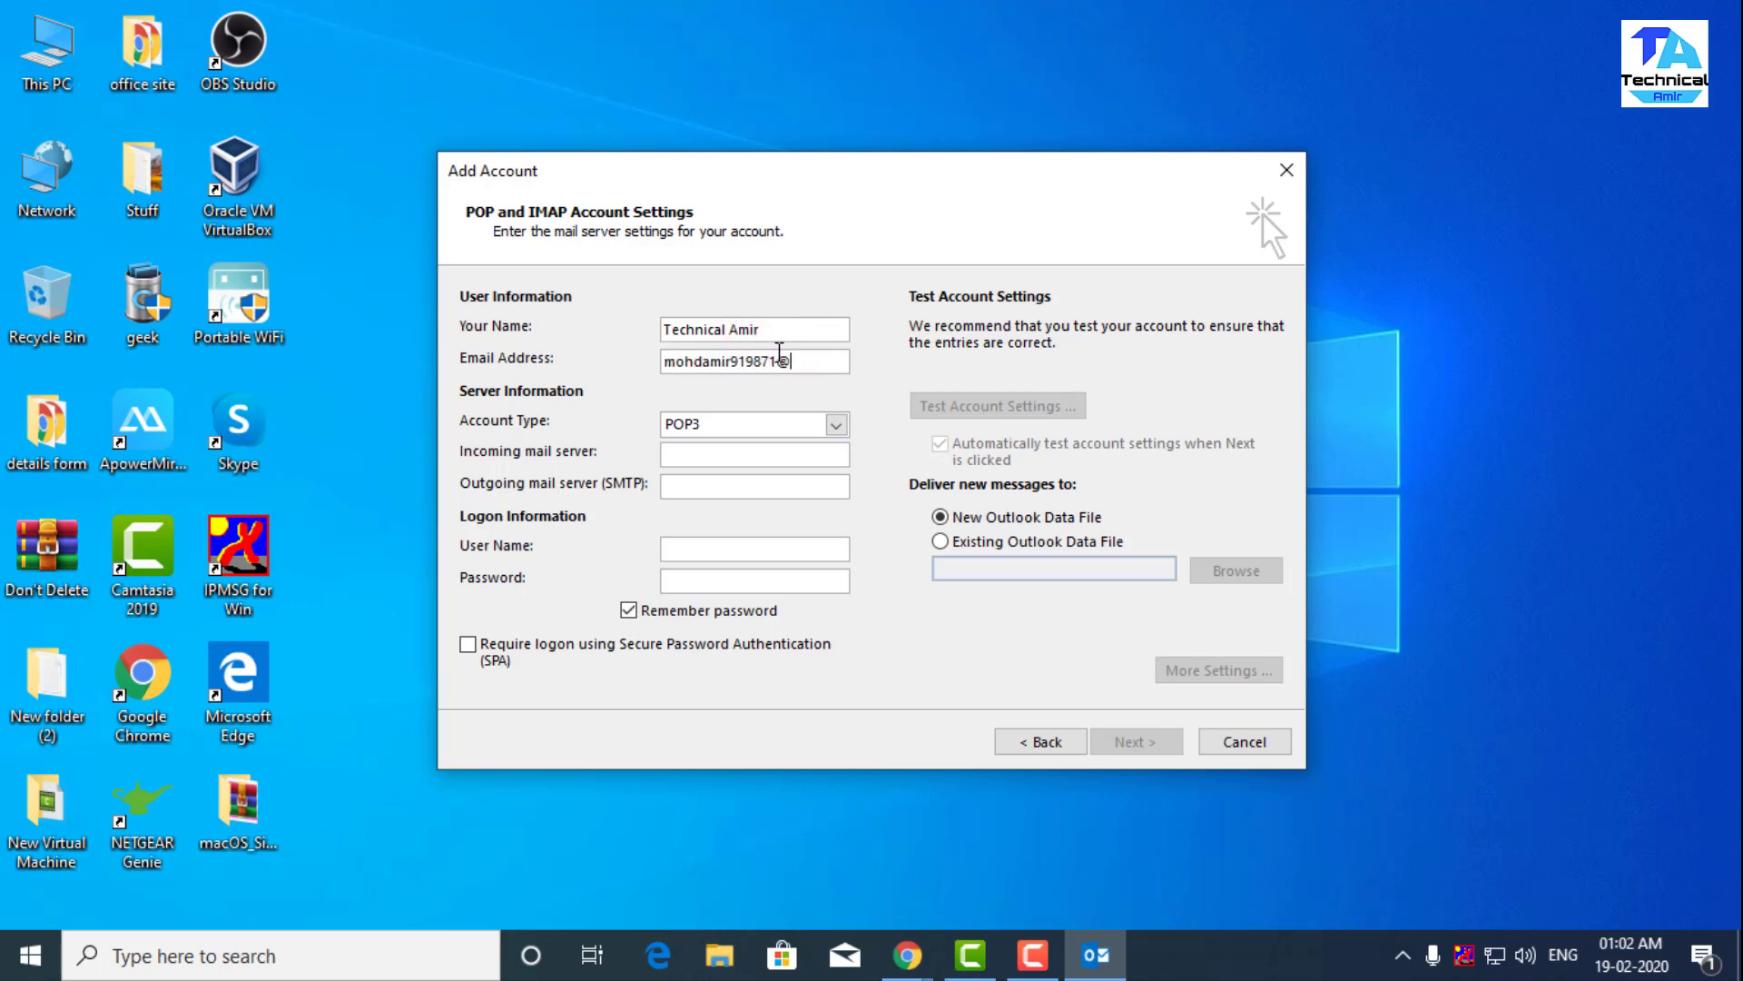
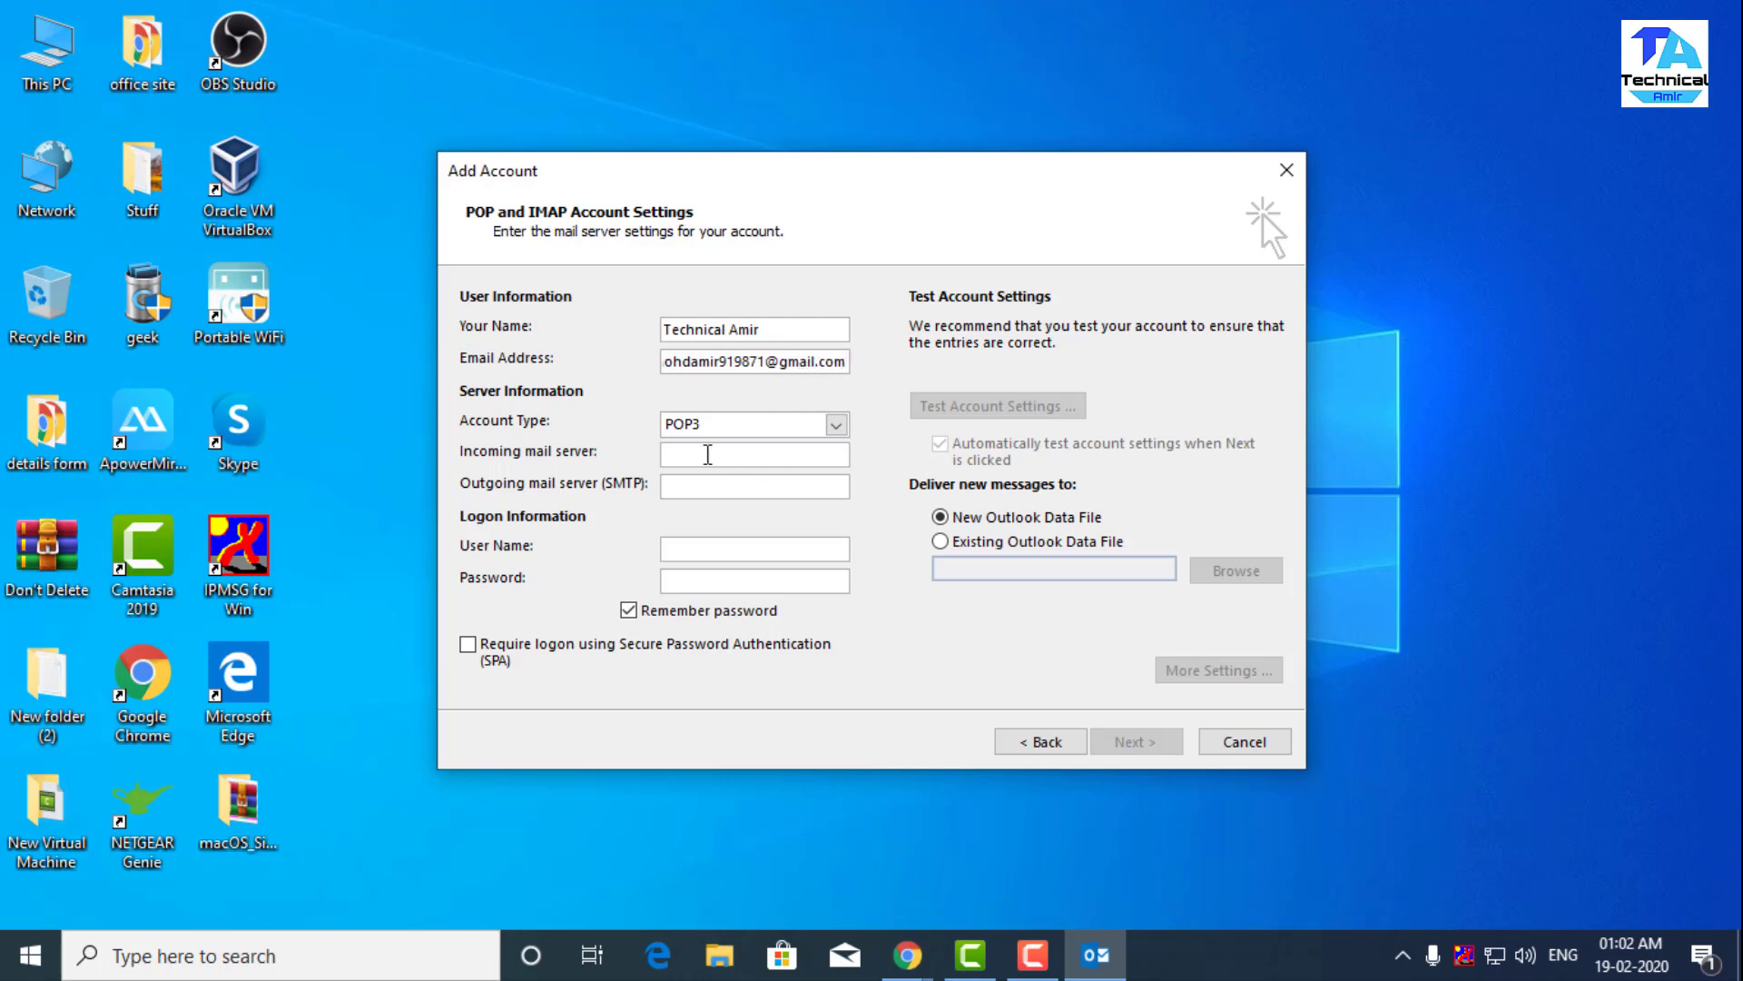
- Set account type to IMAP with servers imap.gmail.com and smatp.gmail.com
click(717, 424)
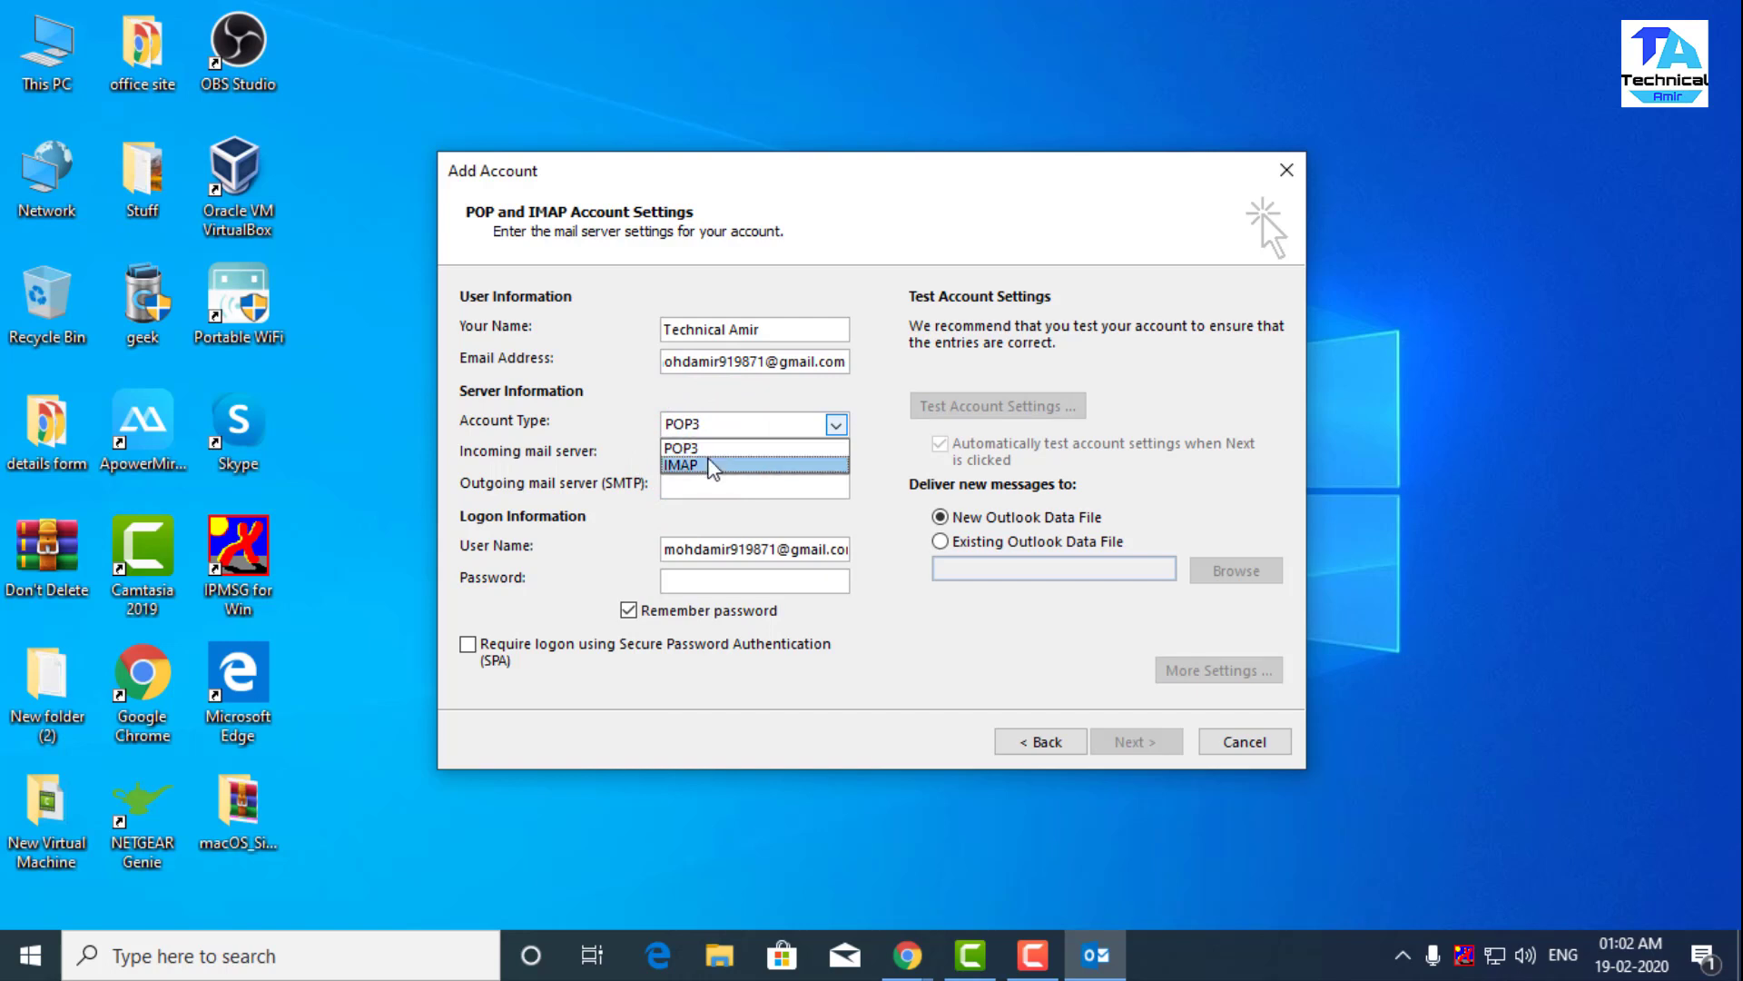
click(712, 465)
click(712, 424)
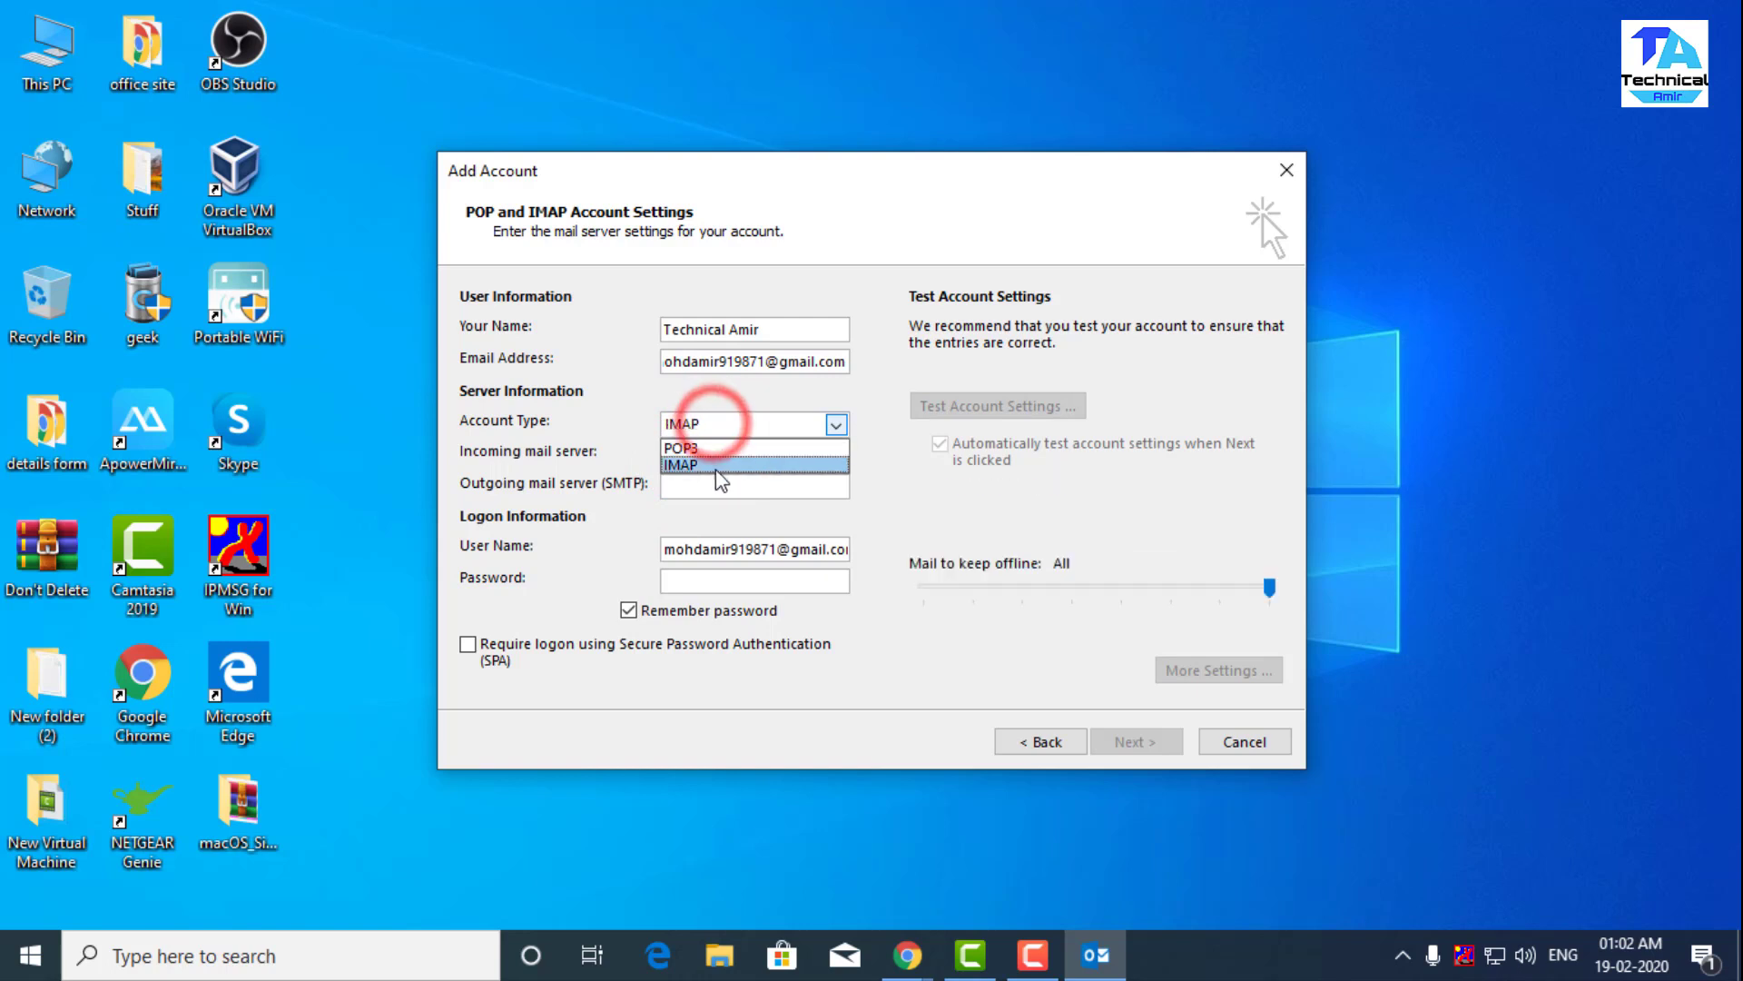
click(710, 464)
click(710, 454)
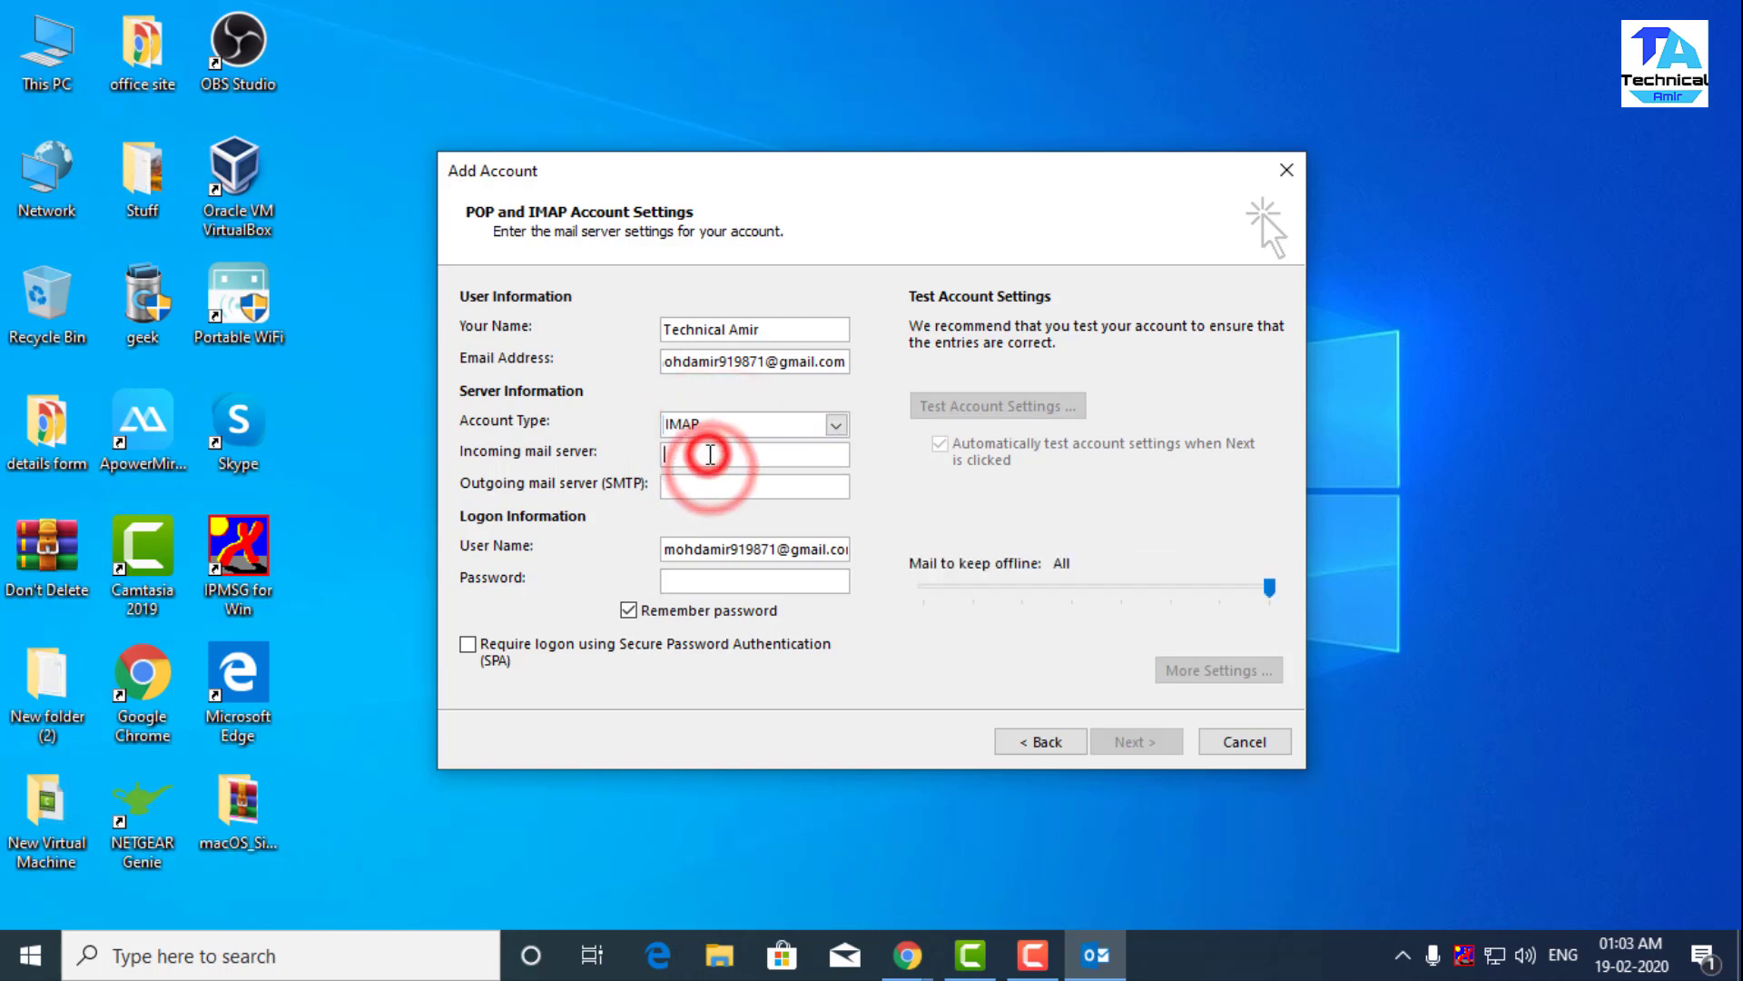
text(imap.gmail.com)
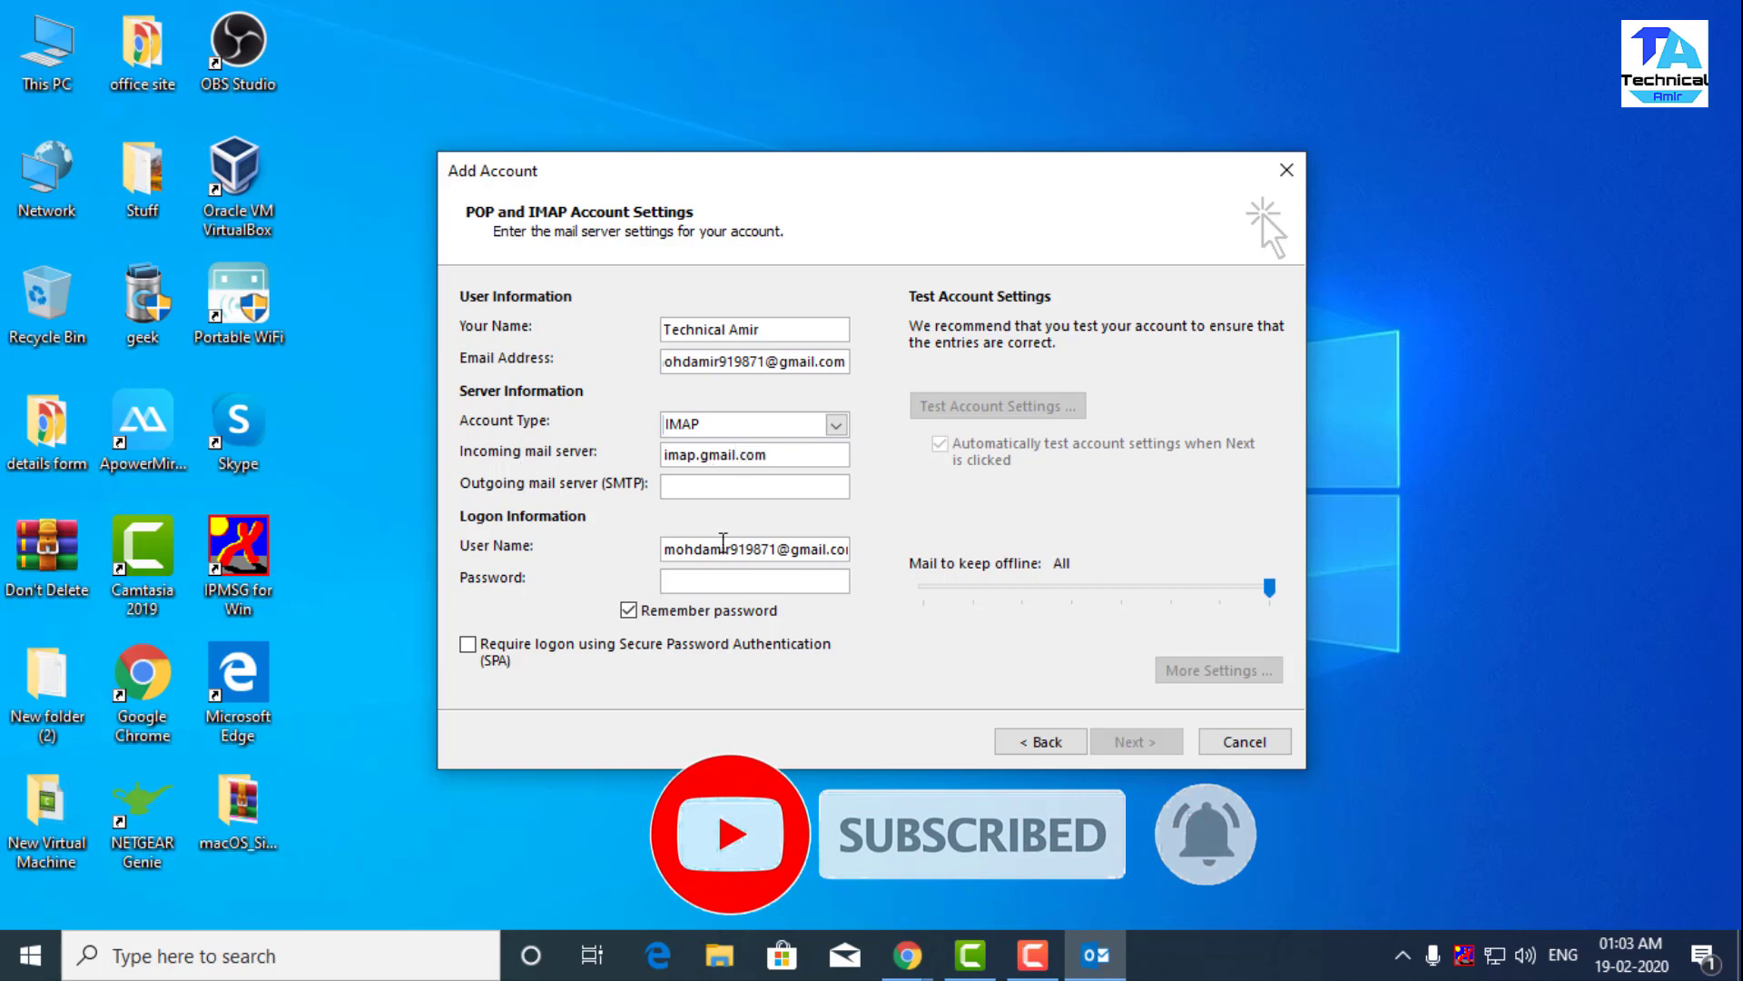
click(712, 485)
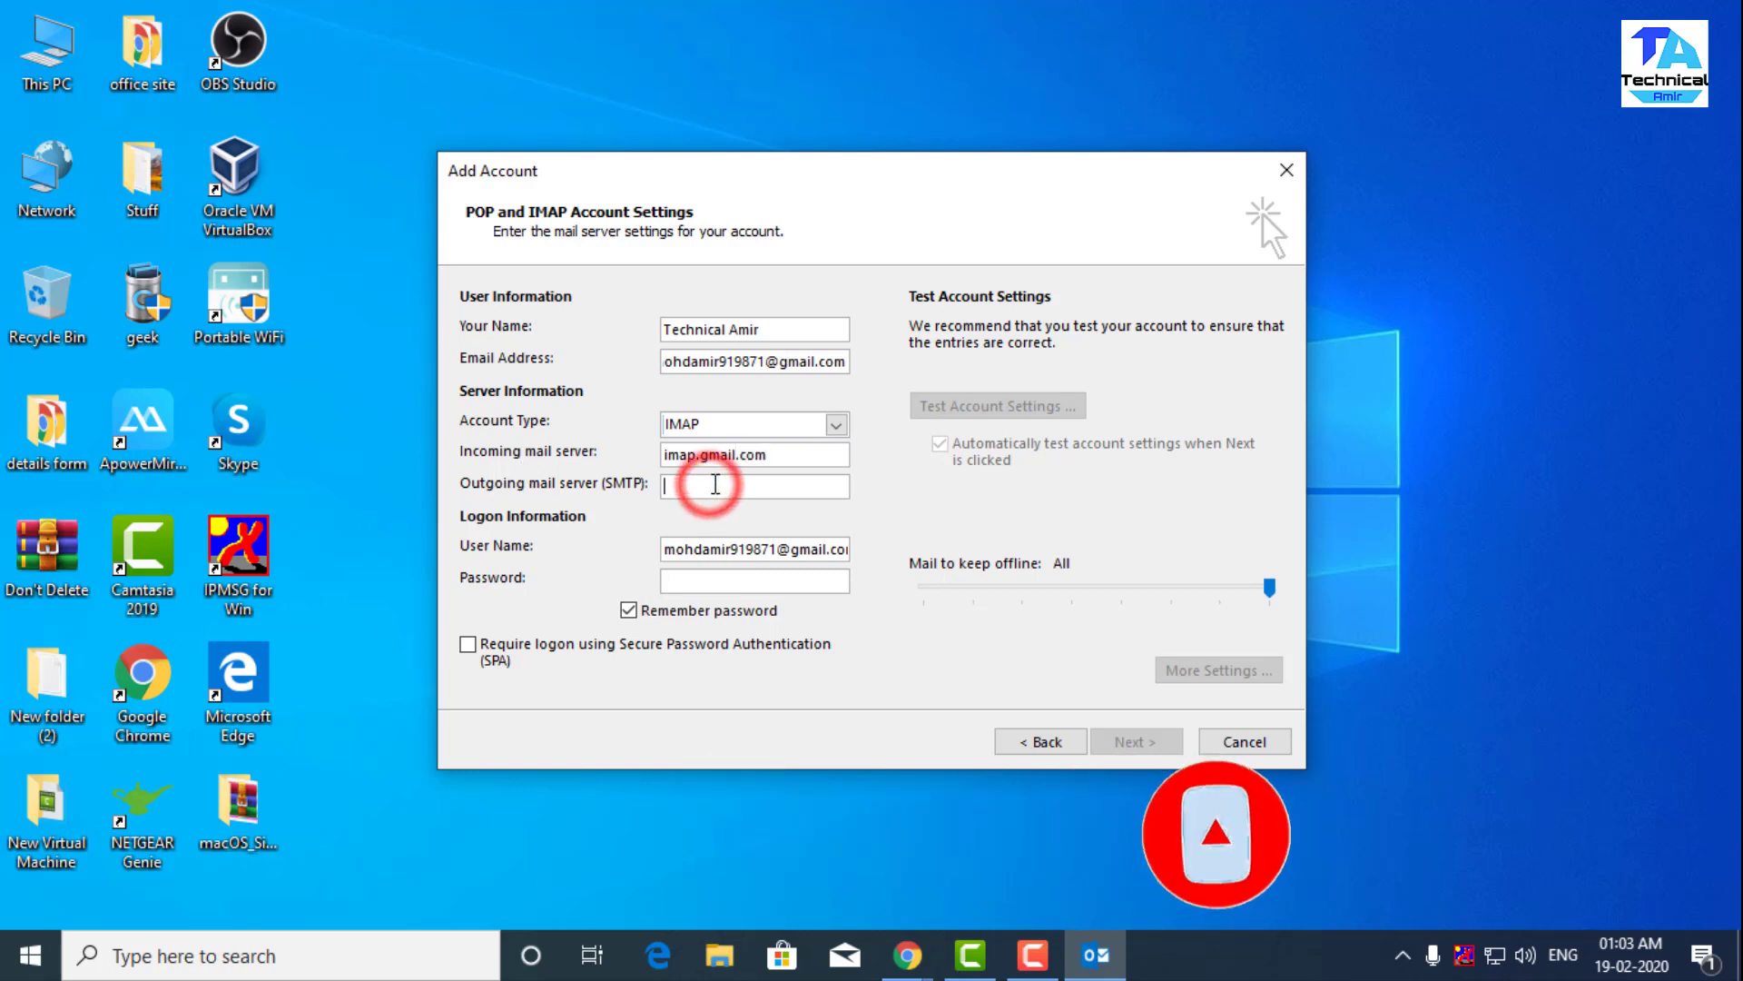
text(smatp.gmail.com)
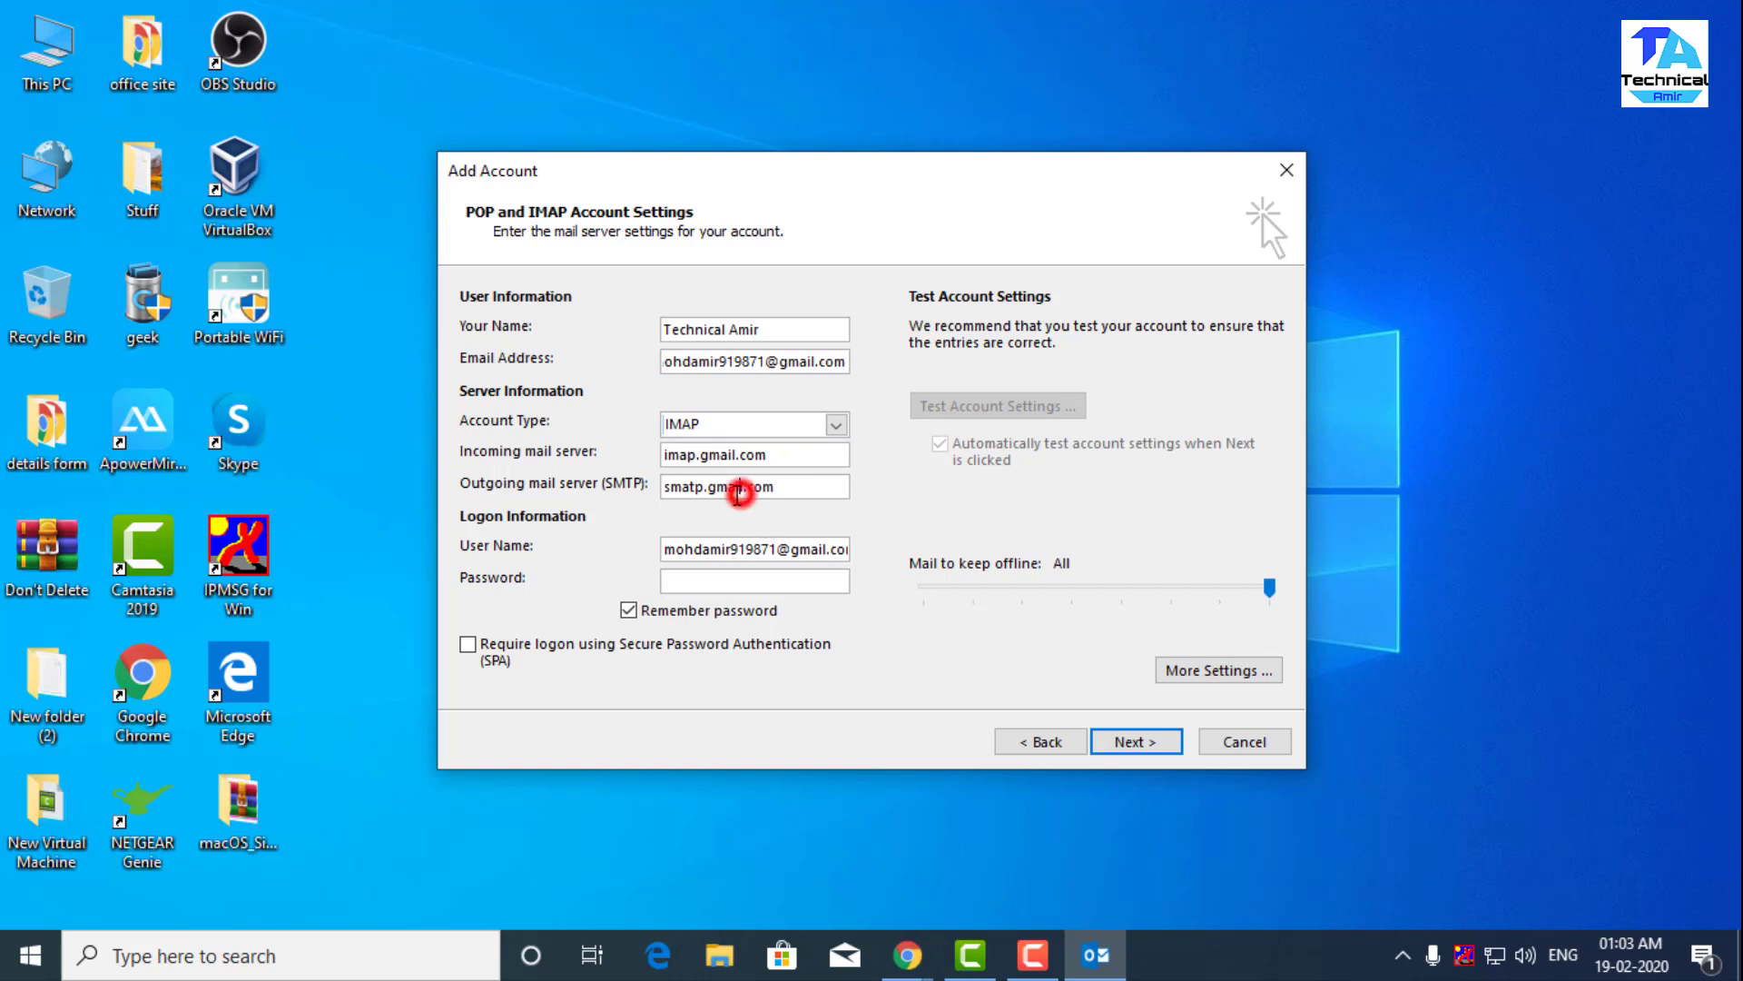
- Check the server names and enter the account password
drag(739, 493, 716, 497)
drag(734, 455, 700, 457)
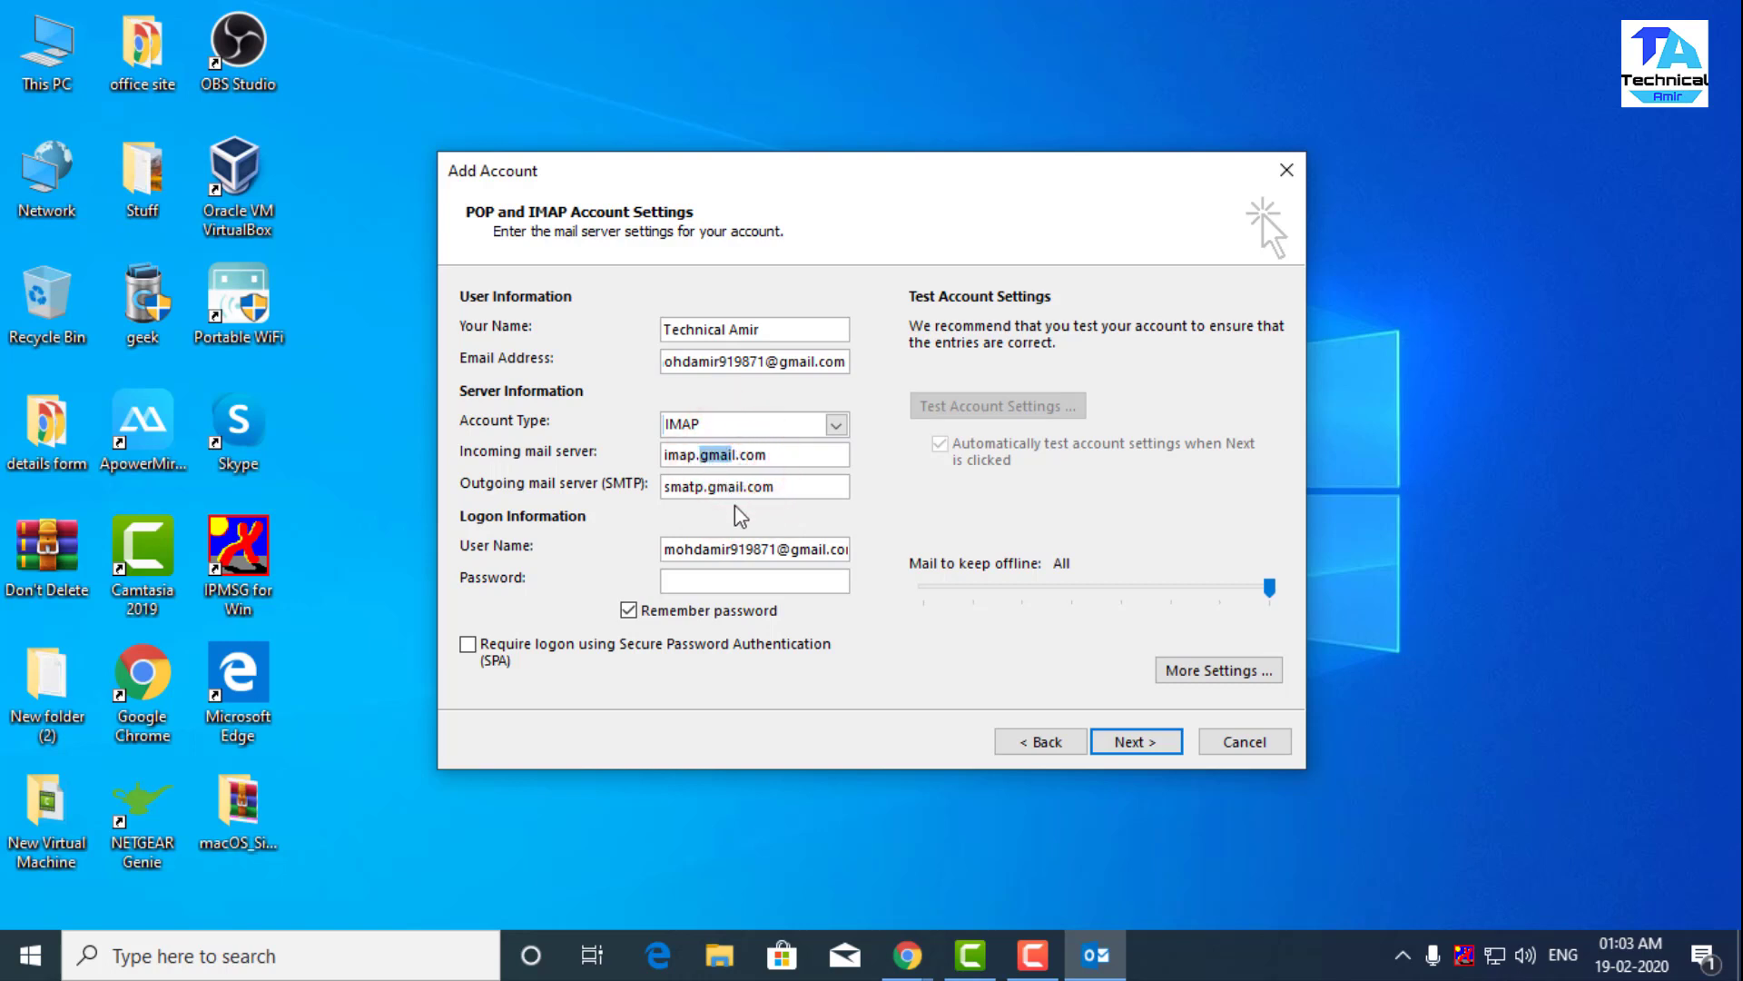
click(722, 454)
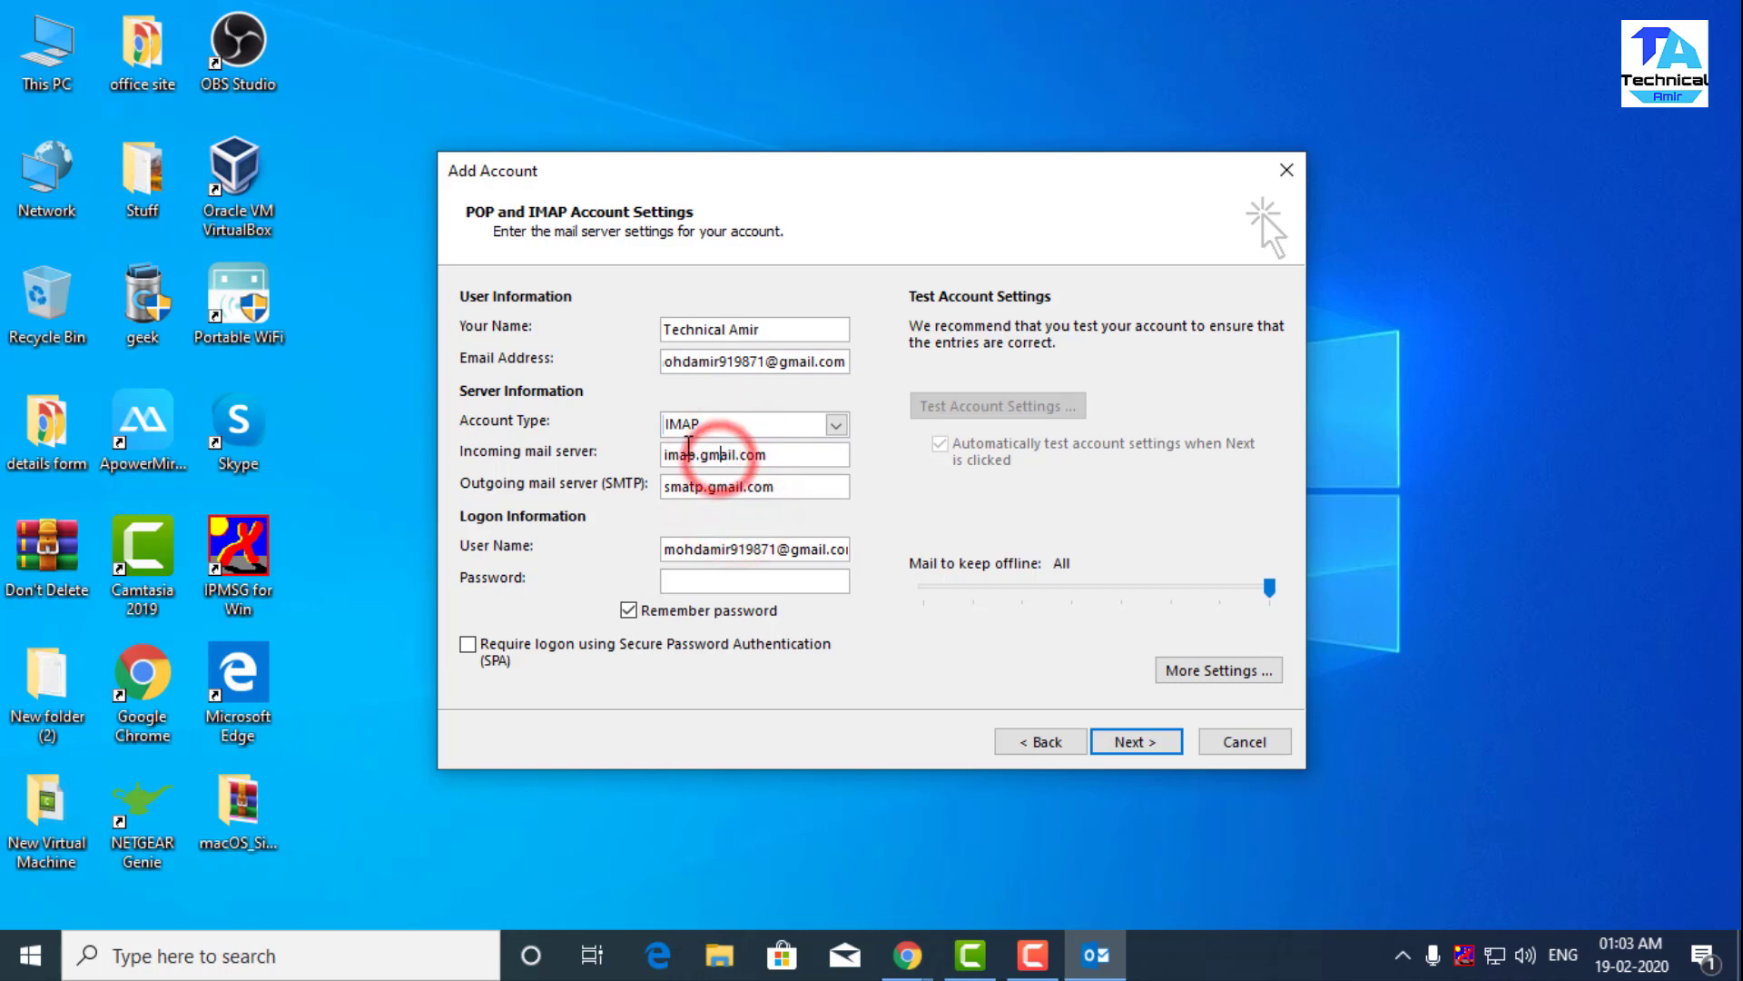
drag(700, 456, 732, 459)
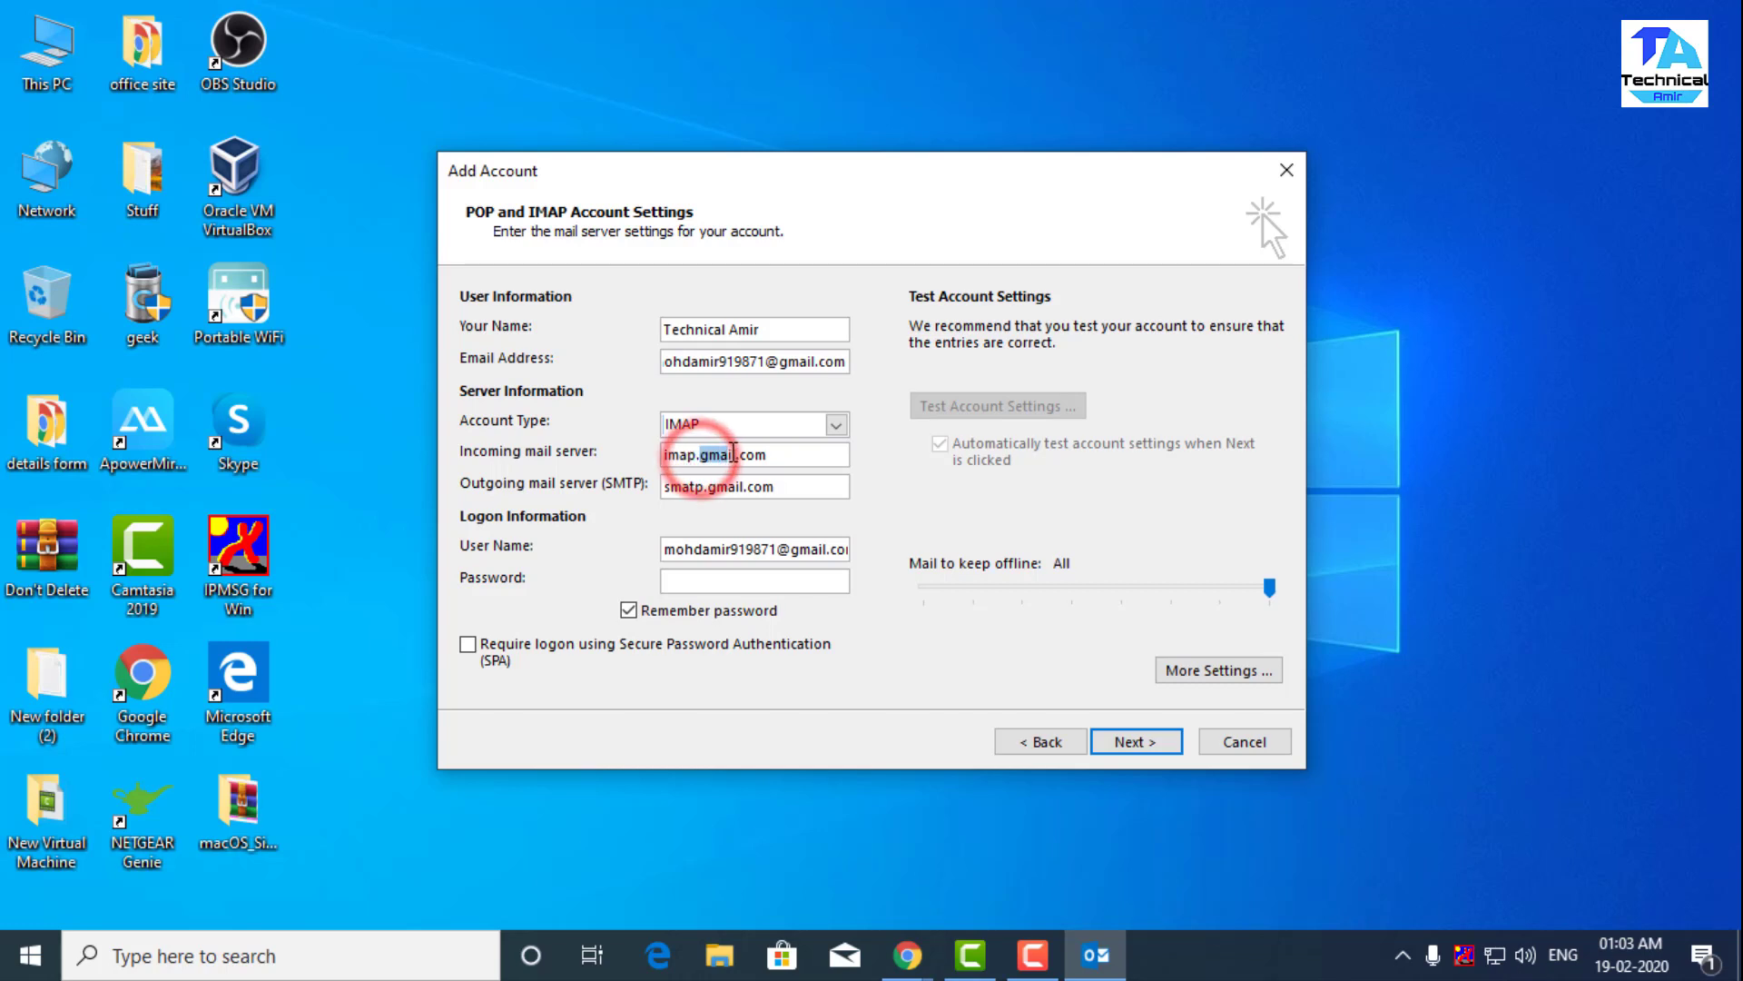
click(814, 475)
click(709, 568)
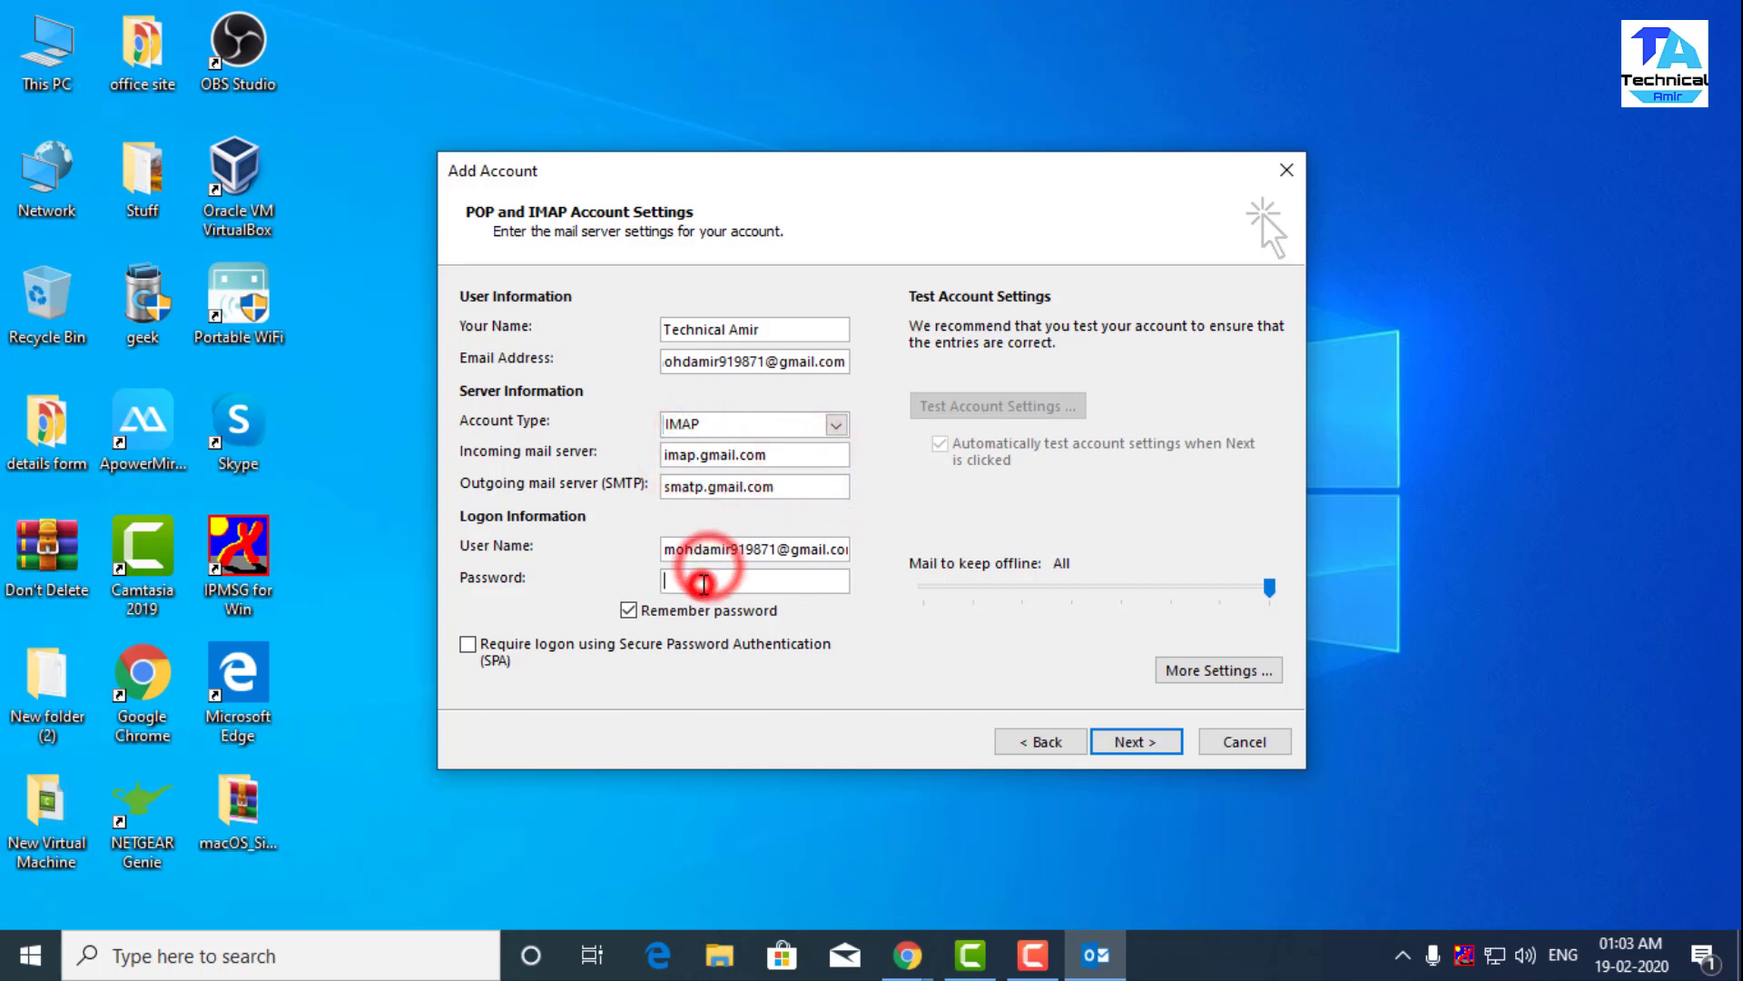
text(**)
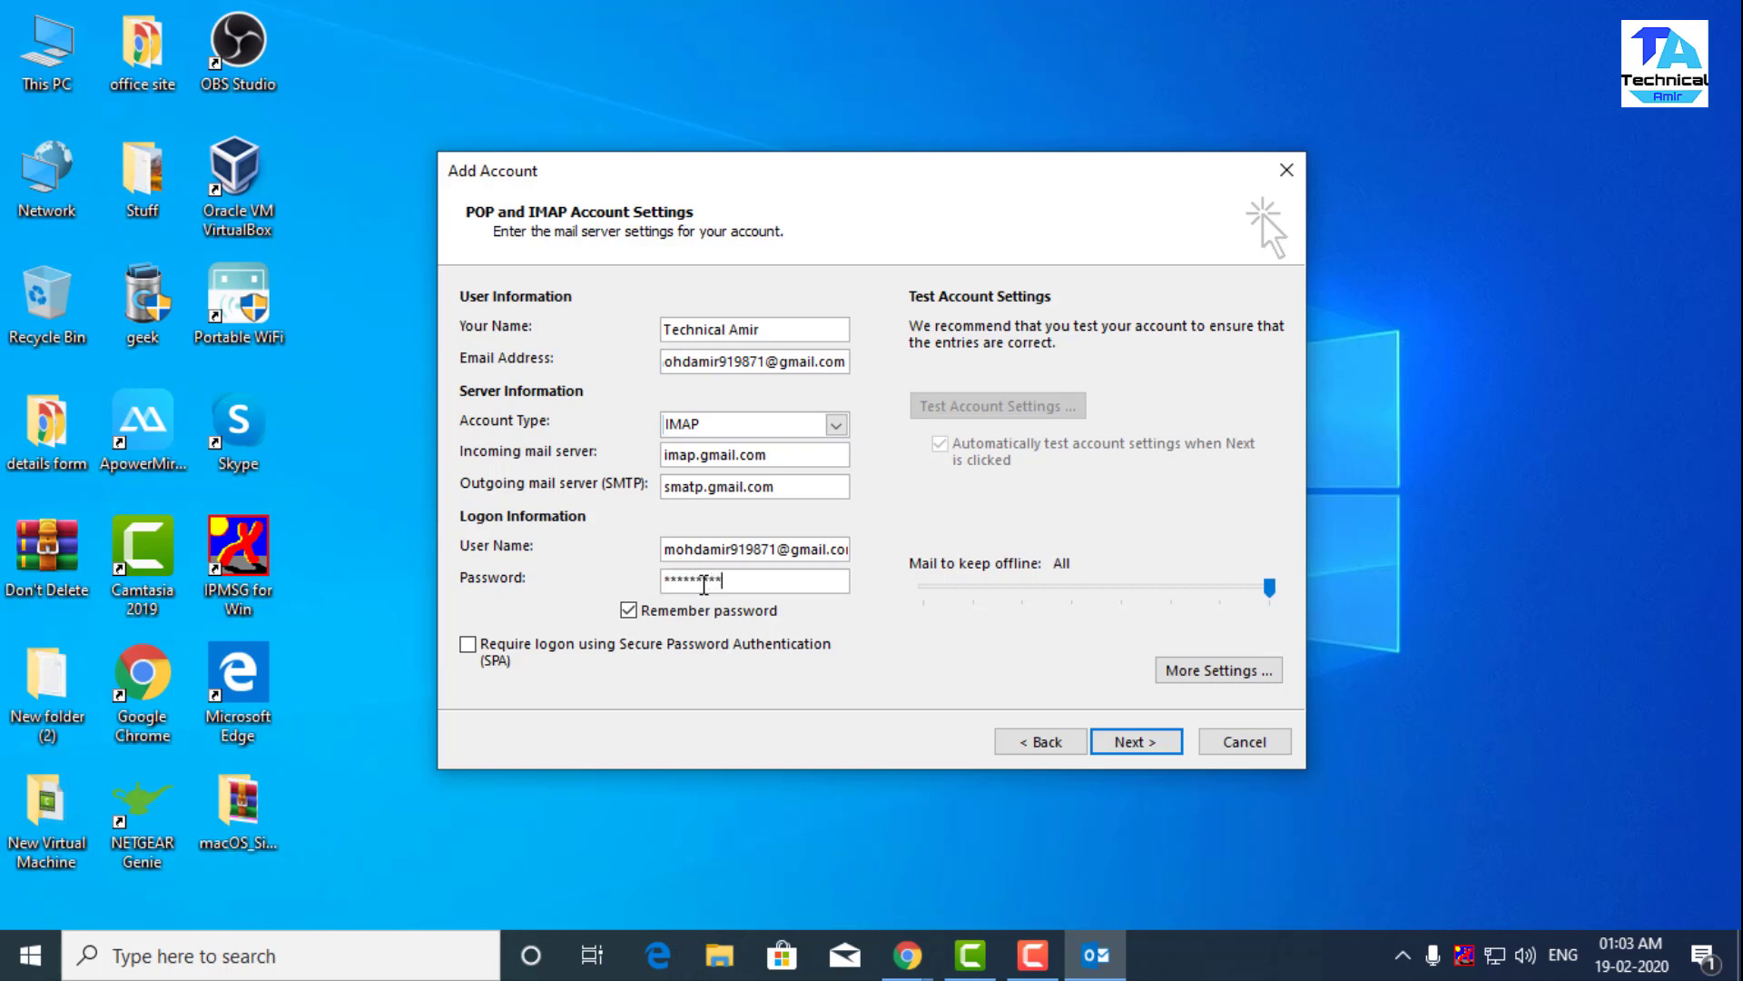
- In More Settings, turn on 'My outgoing server (SMTP) requires authentication'
click(1199, 670)
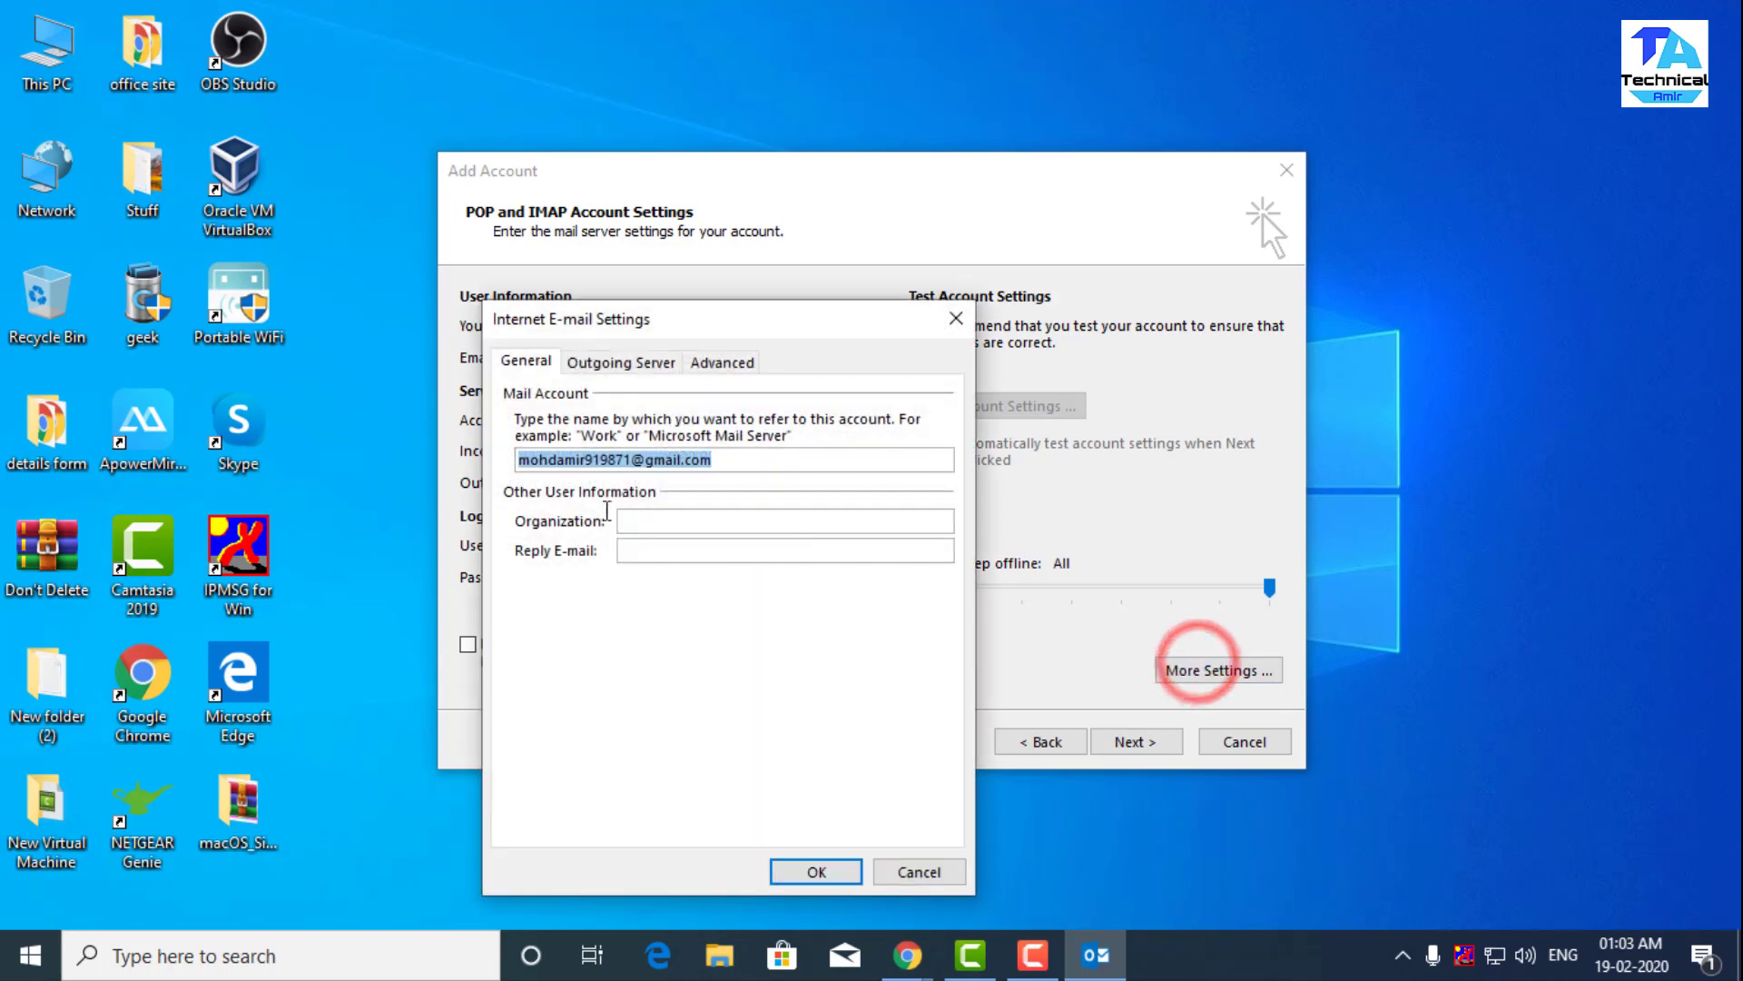
click(624, 361)
click(512, 394)
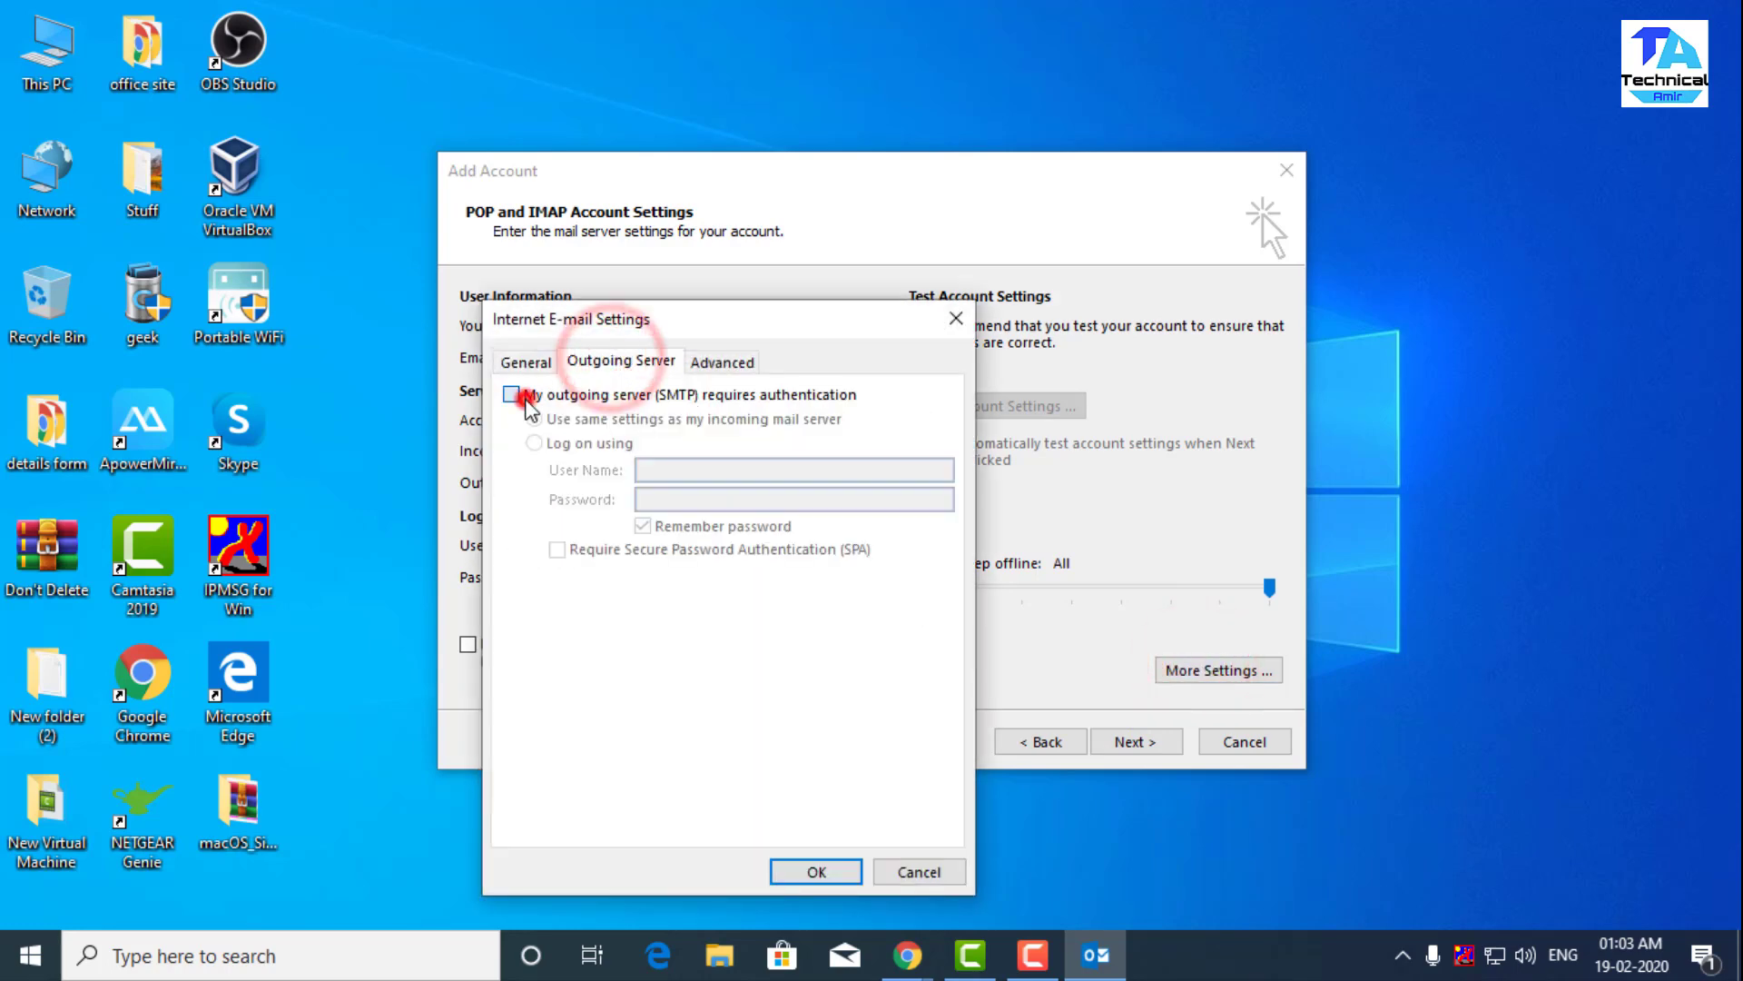
- Set IMAP to SSL on port 993 and SMTP to TLS on port 587, then test the account
click(731, 361)
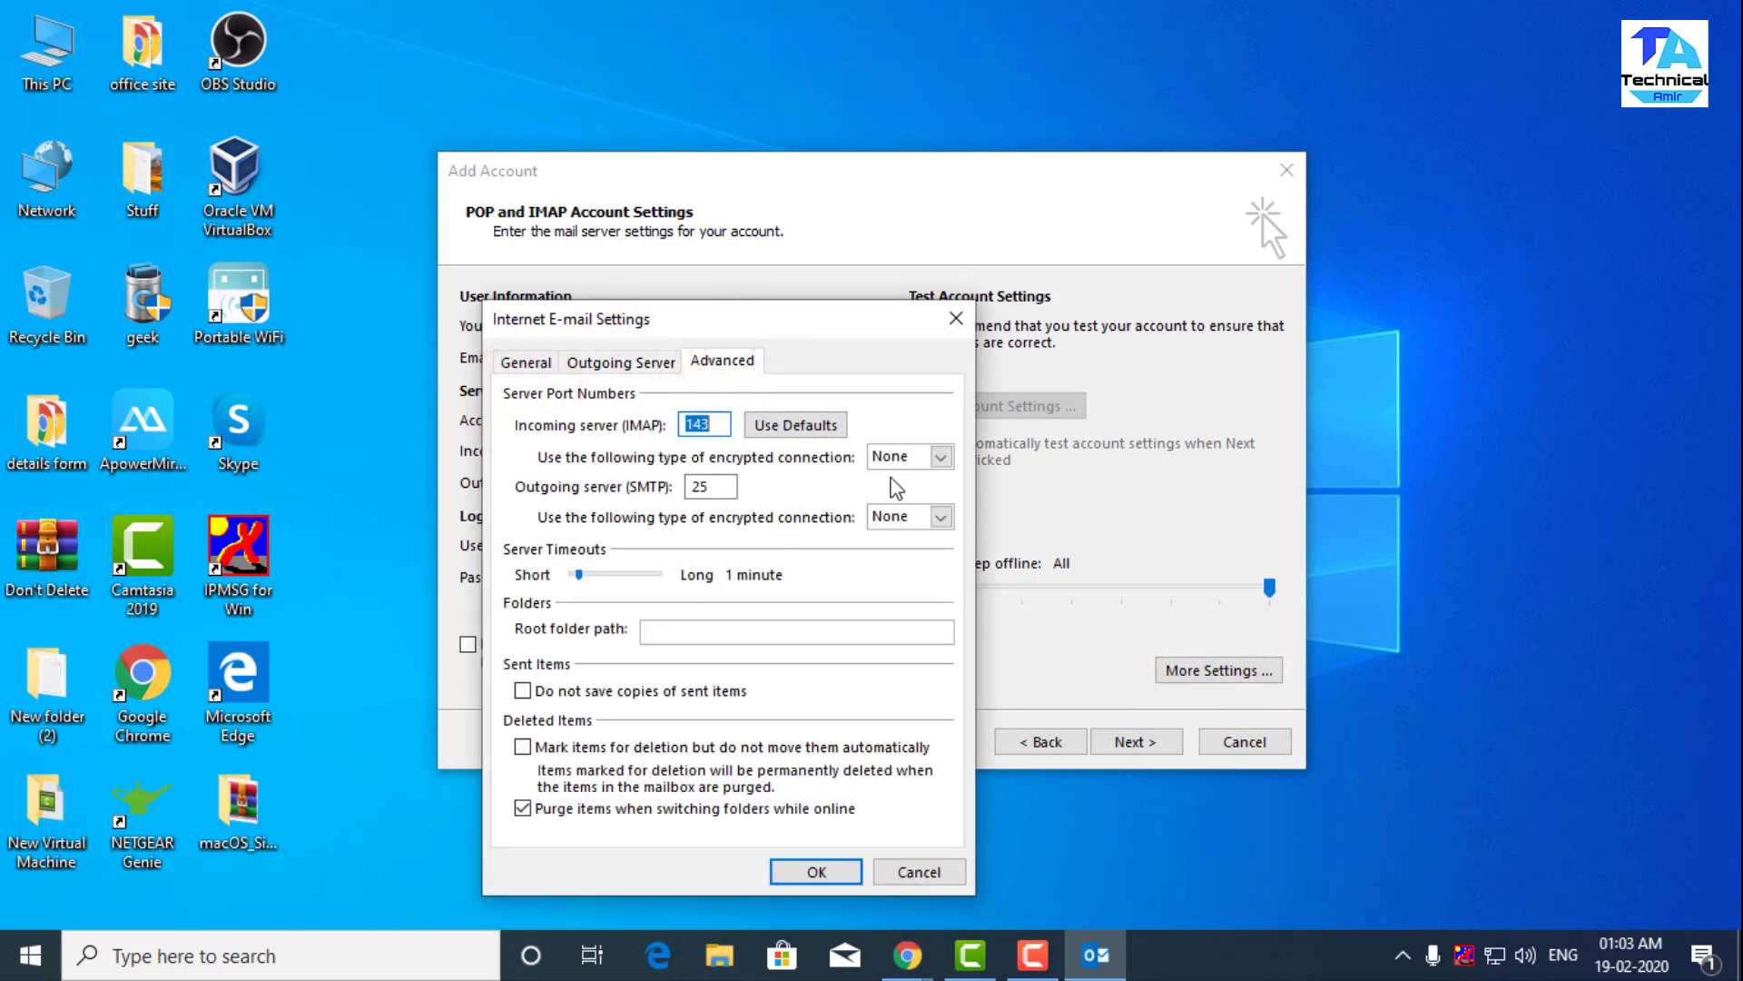
click(941, 457)
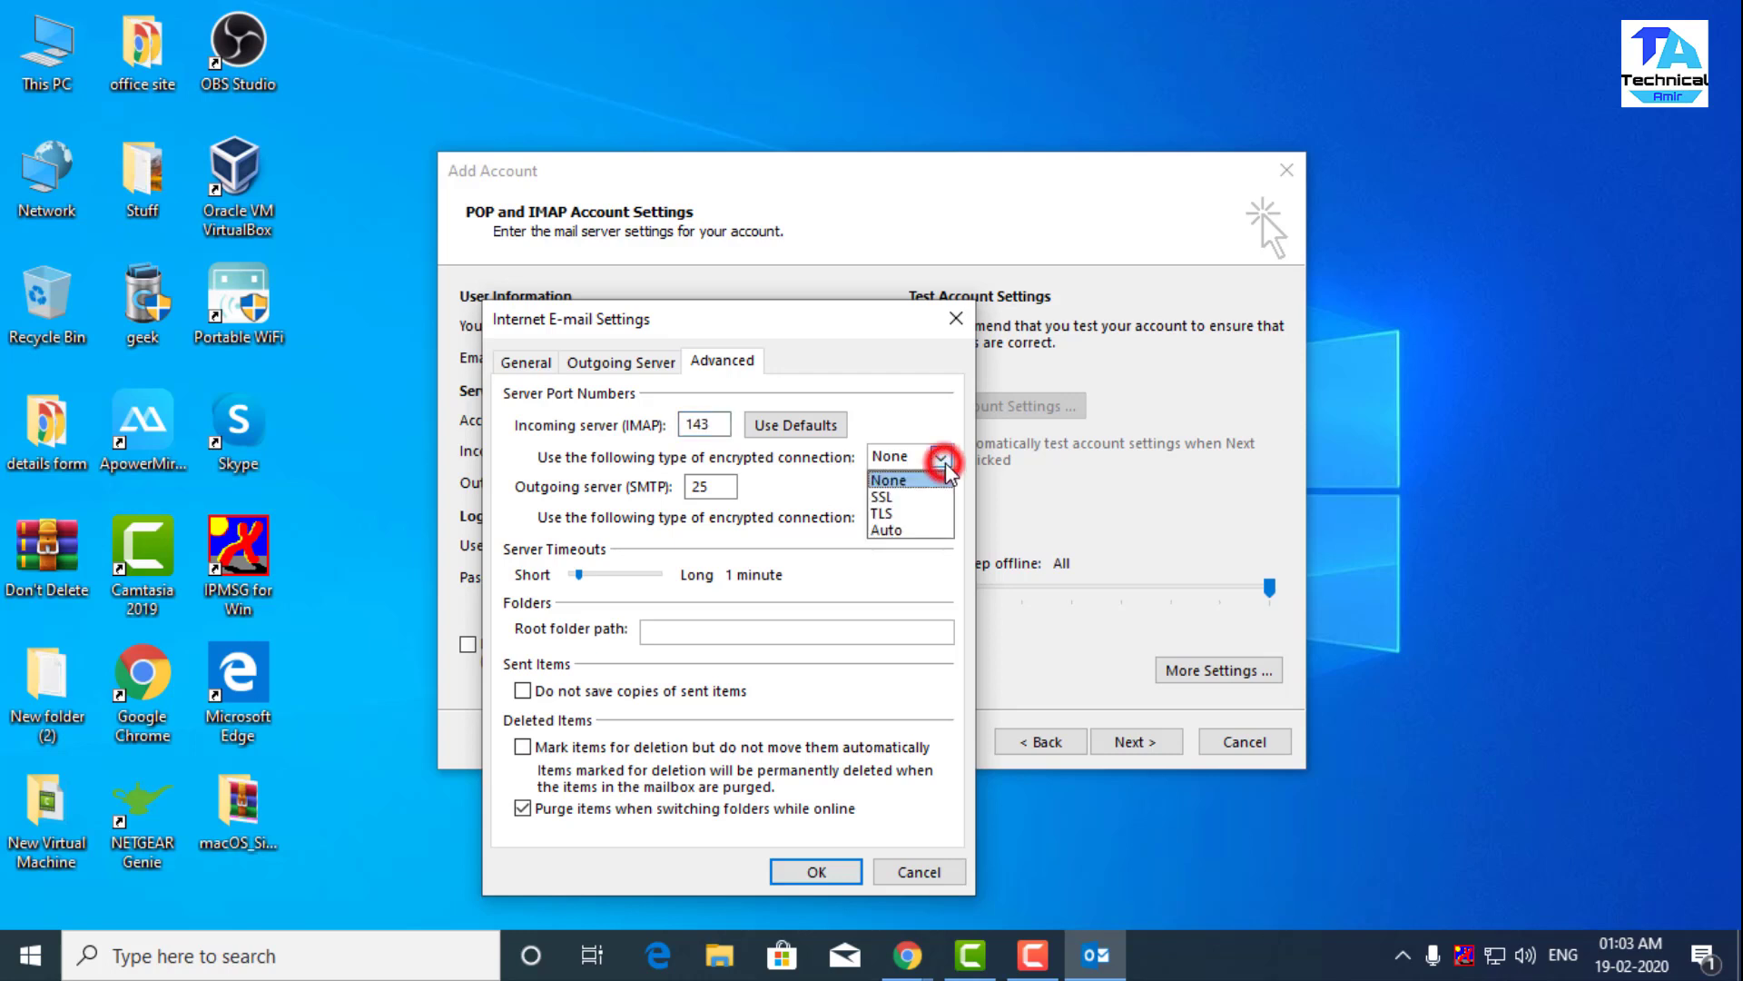
click(890, 498)
double_click(716, 490)
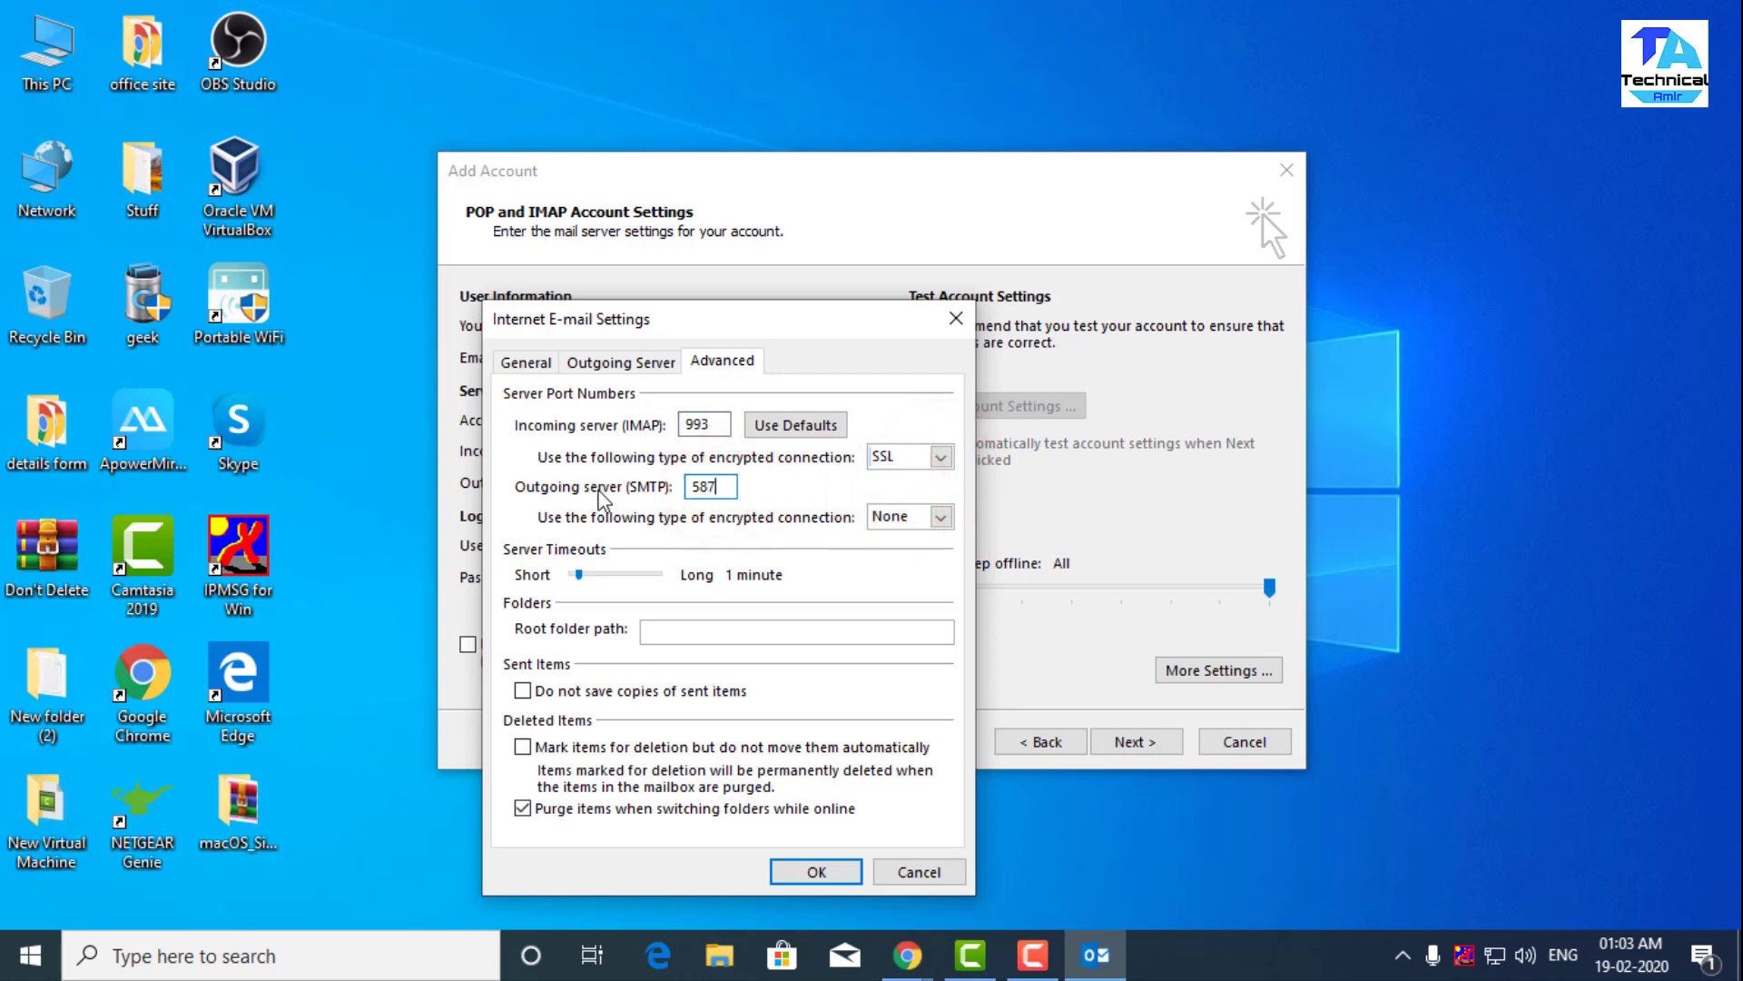
text(587)
click(899, 516)
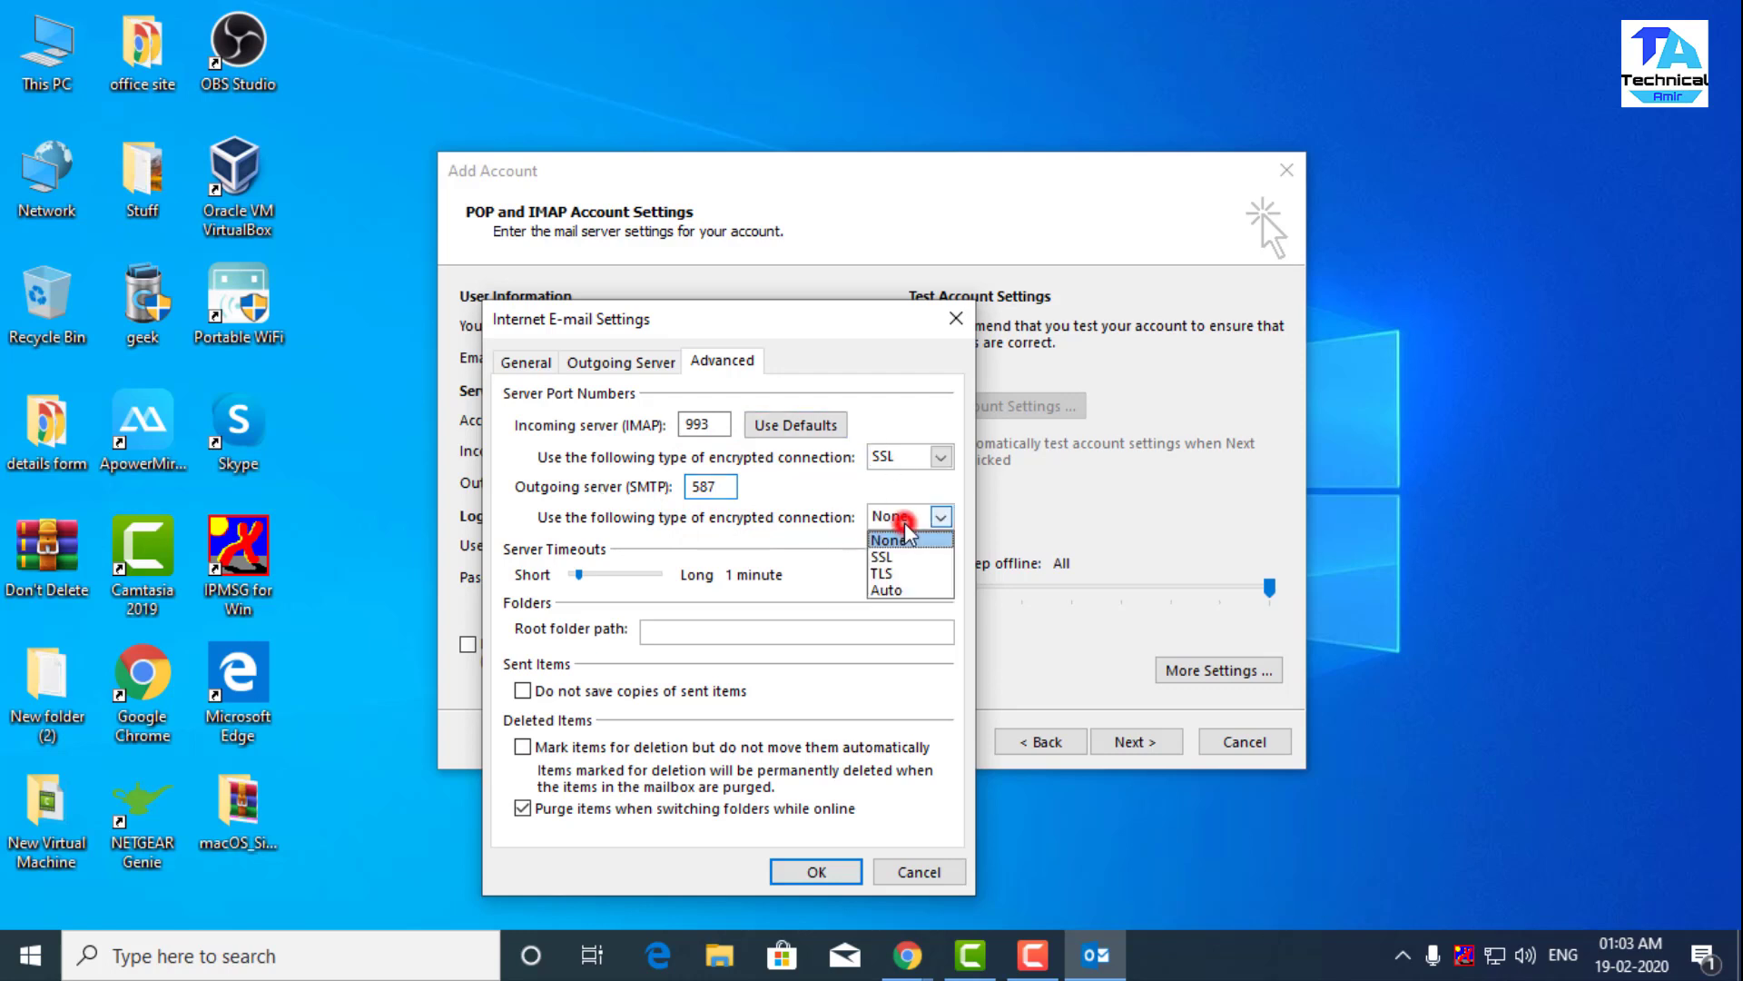
click(897, 574)
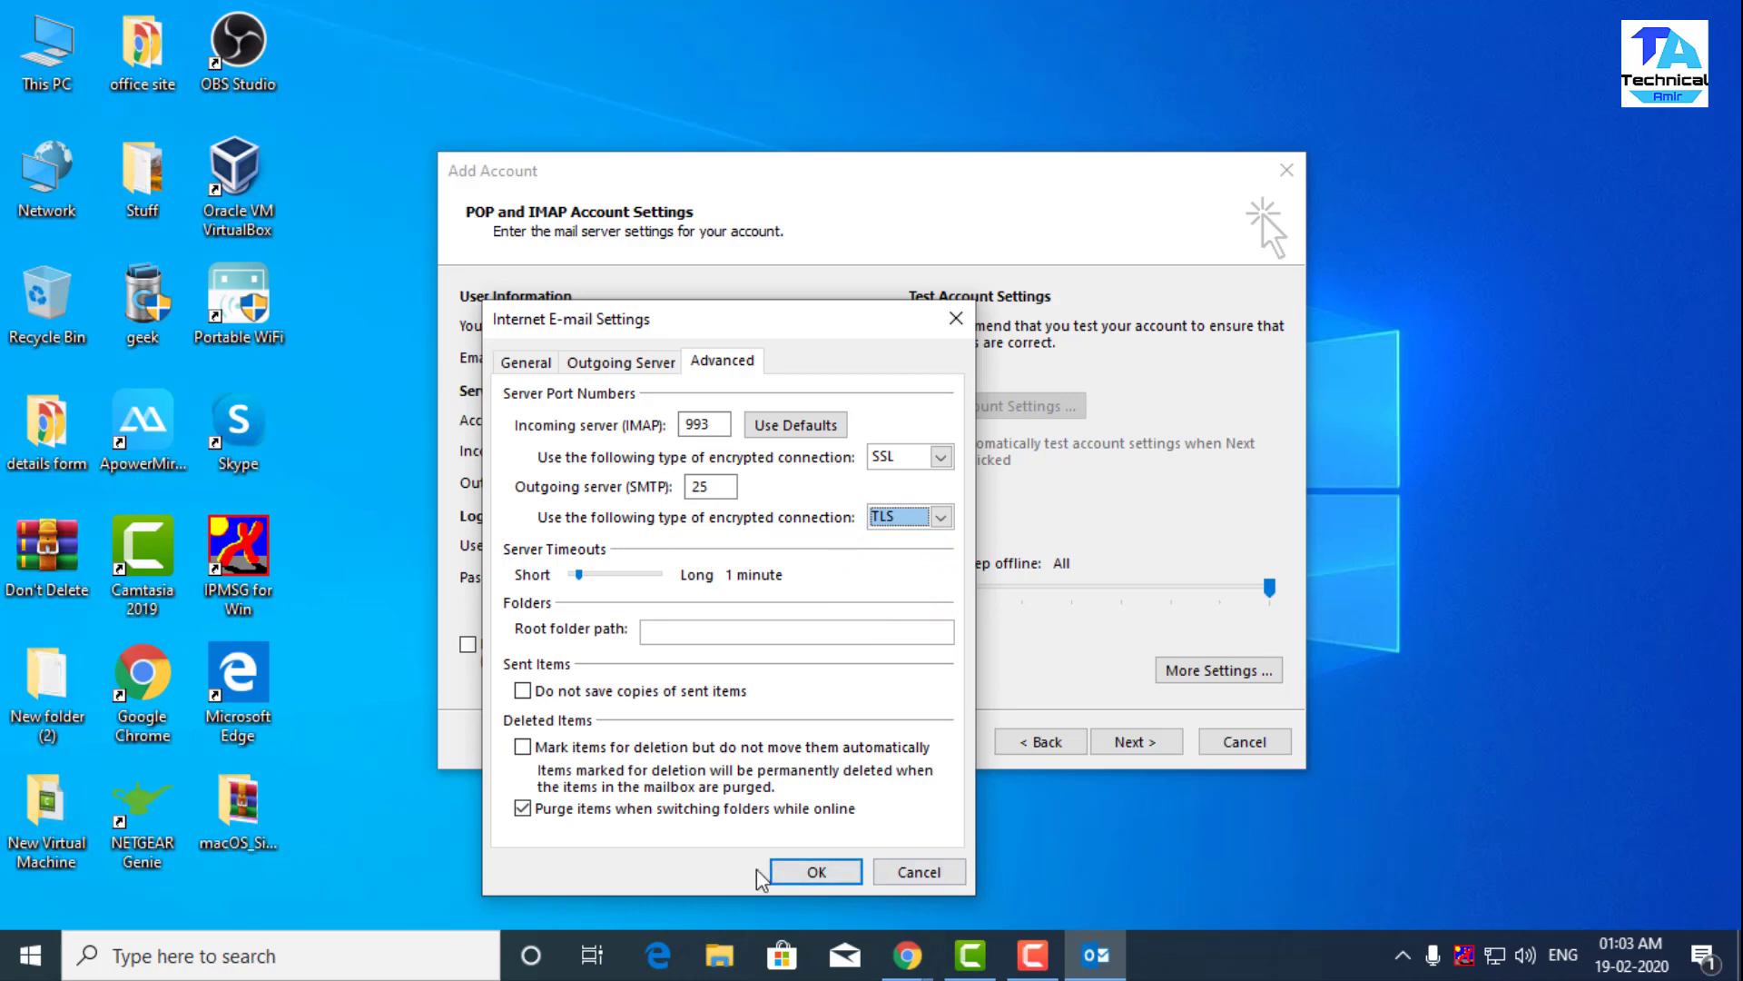
click(799, 870)
click(1133, 740)
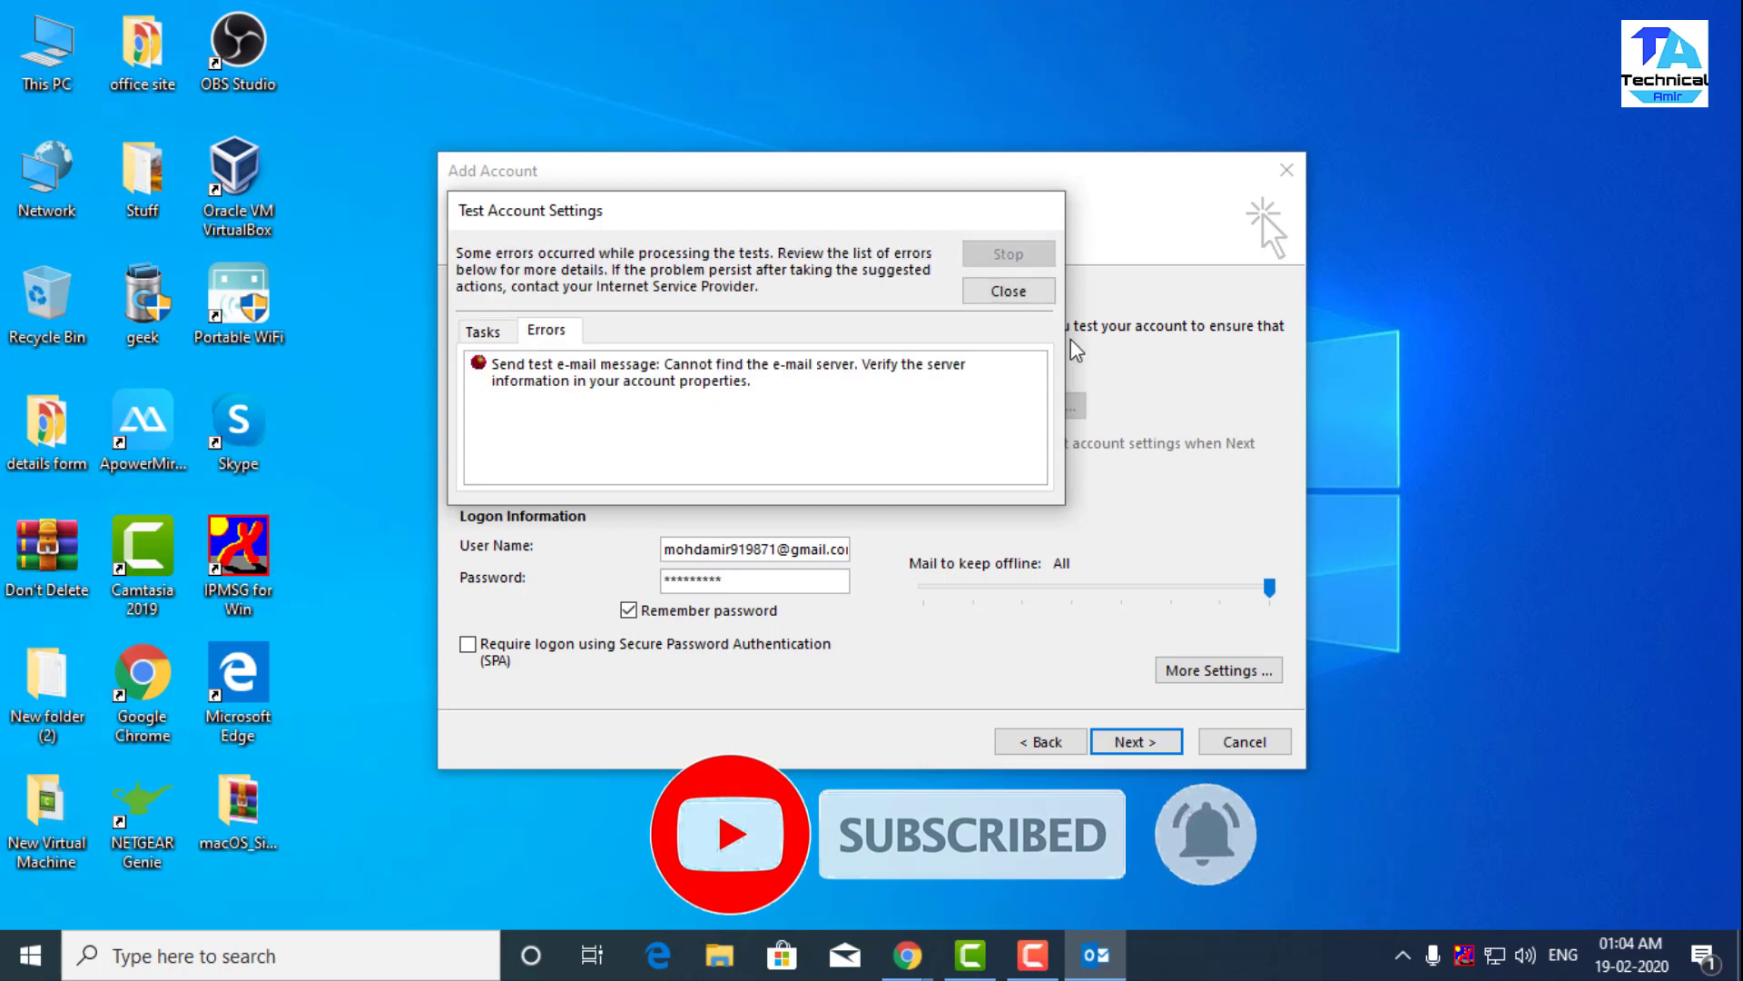
- Close the error, switch outgoing SMTP encryption to None, and rerun the account test
click(1008, 292)
click(1197, 670)
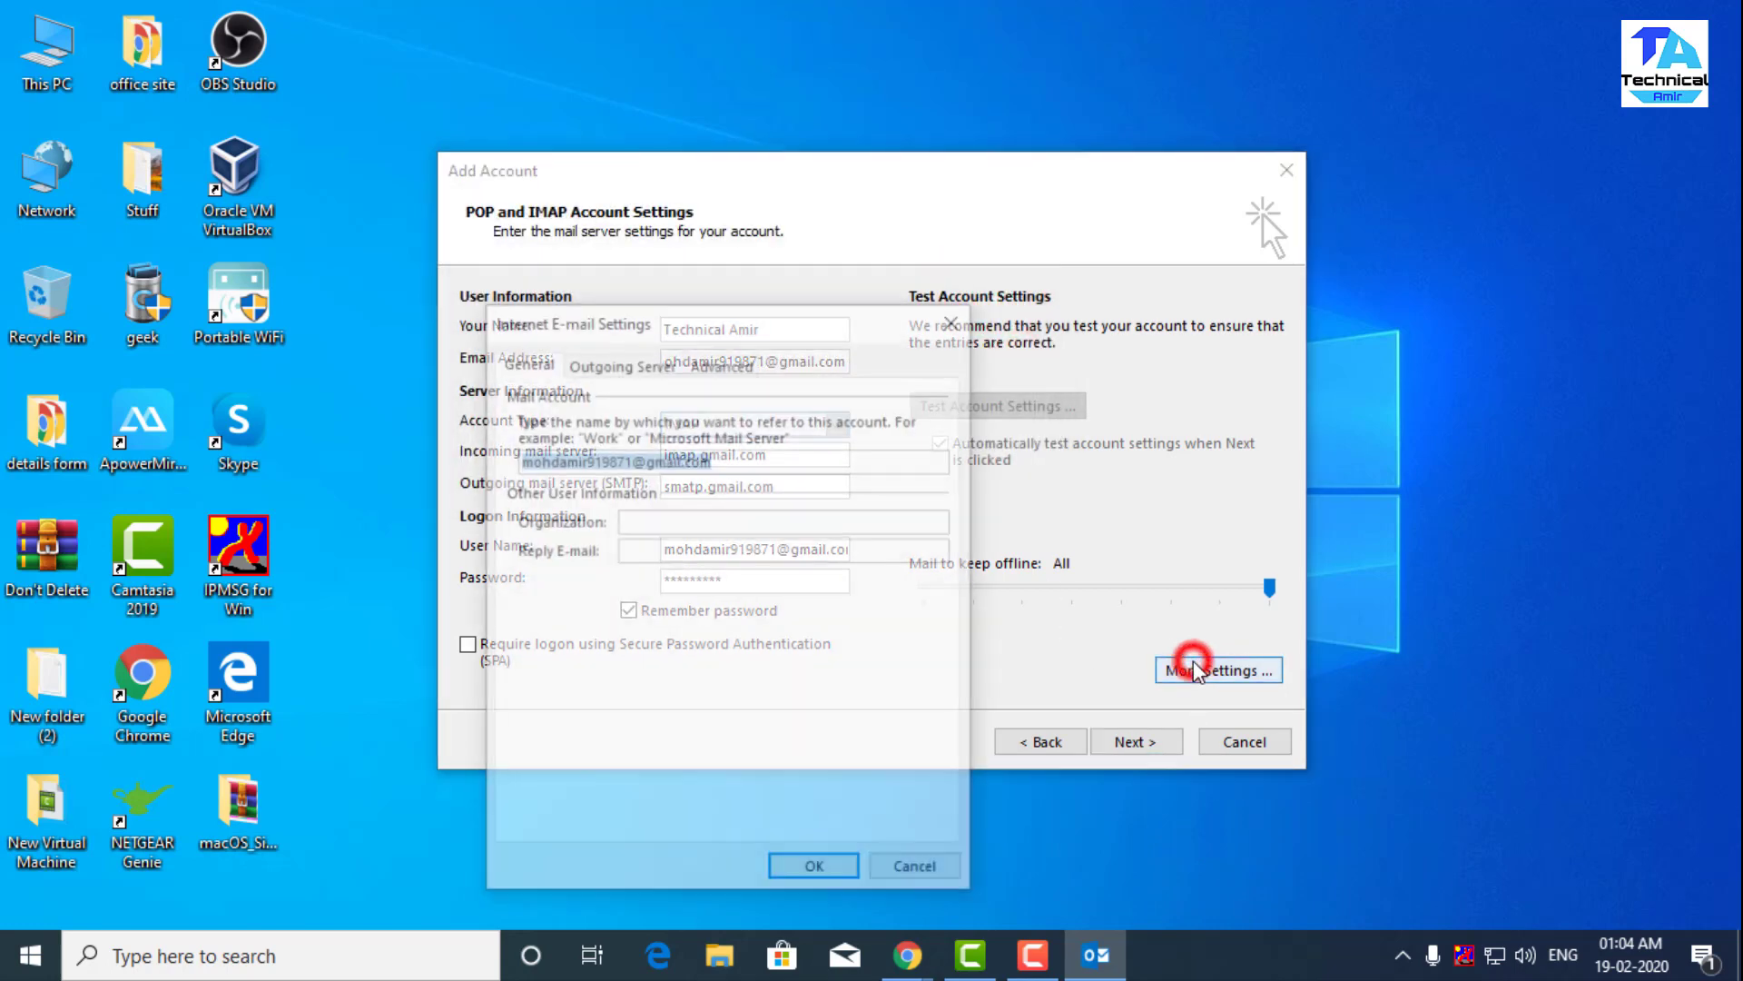
click(708, 361)
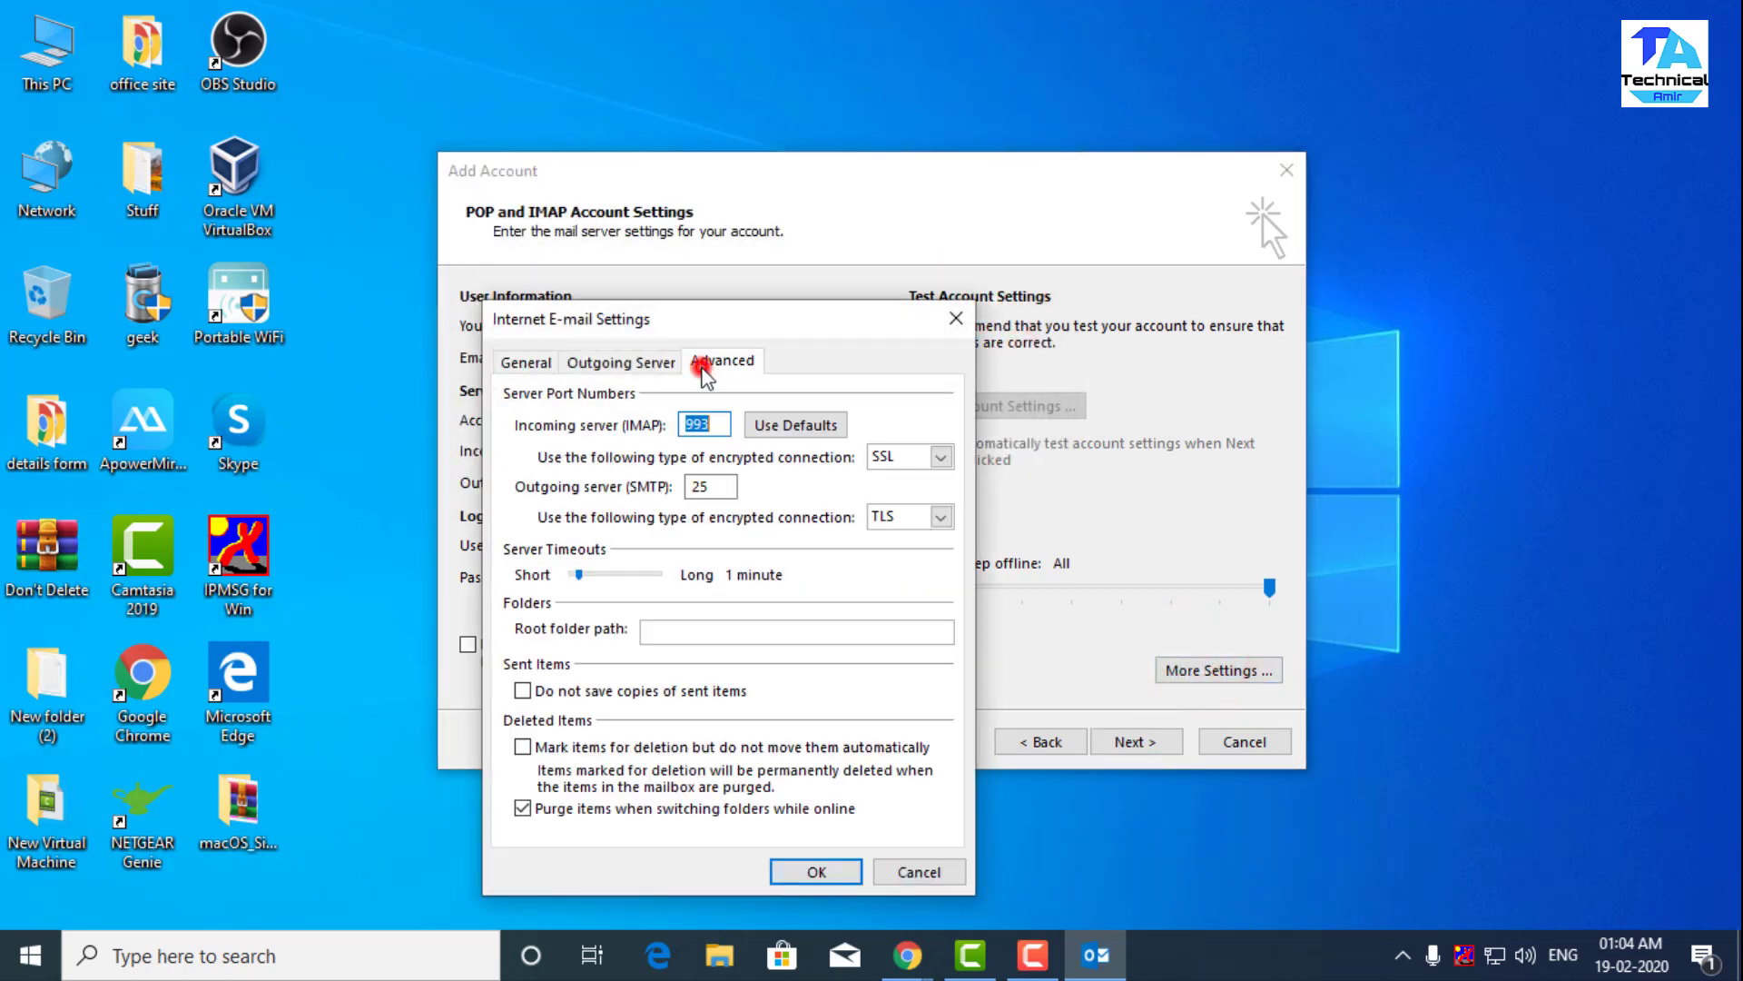
click(899, 516)
click(890, 536)
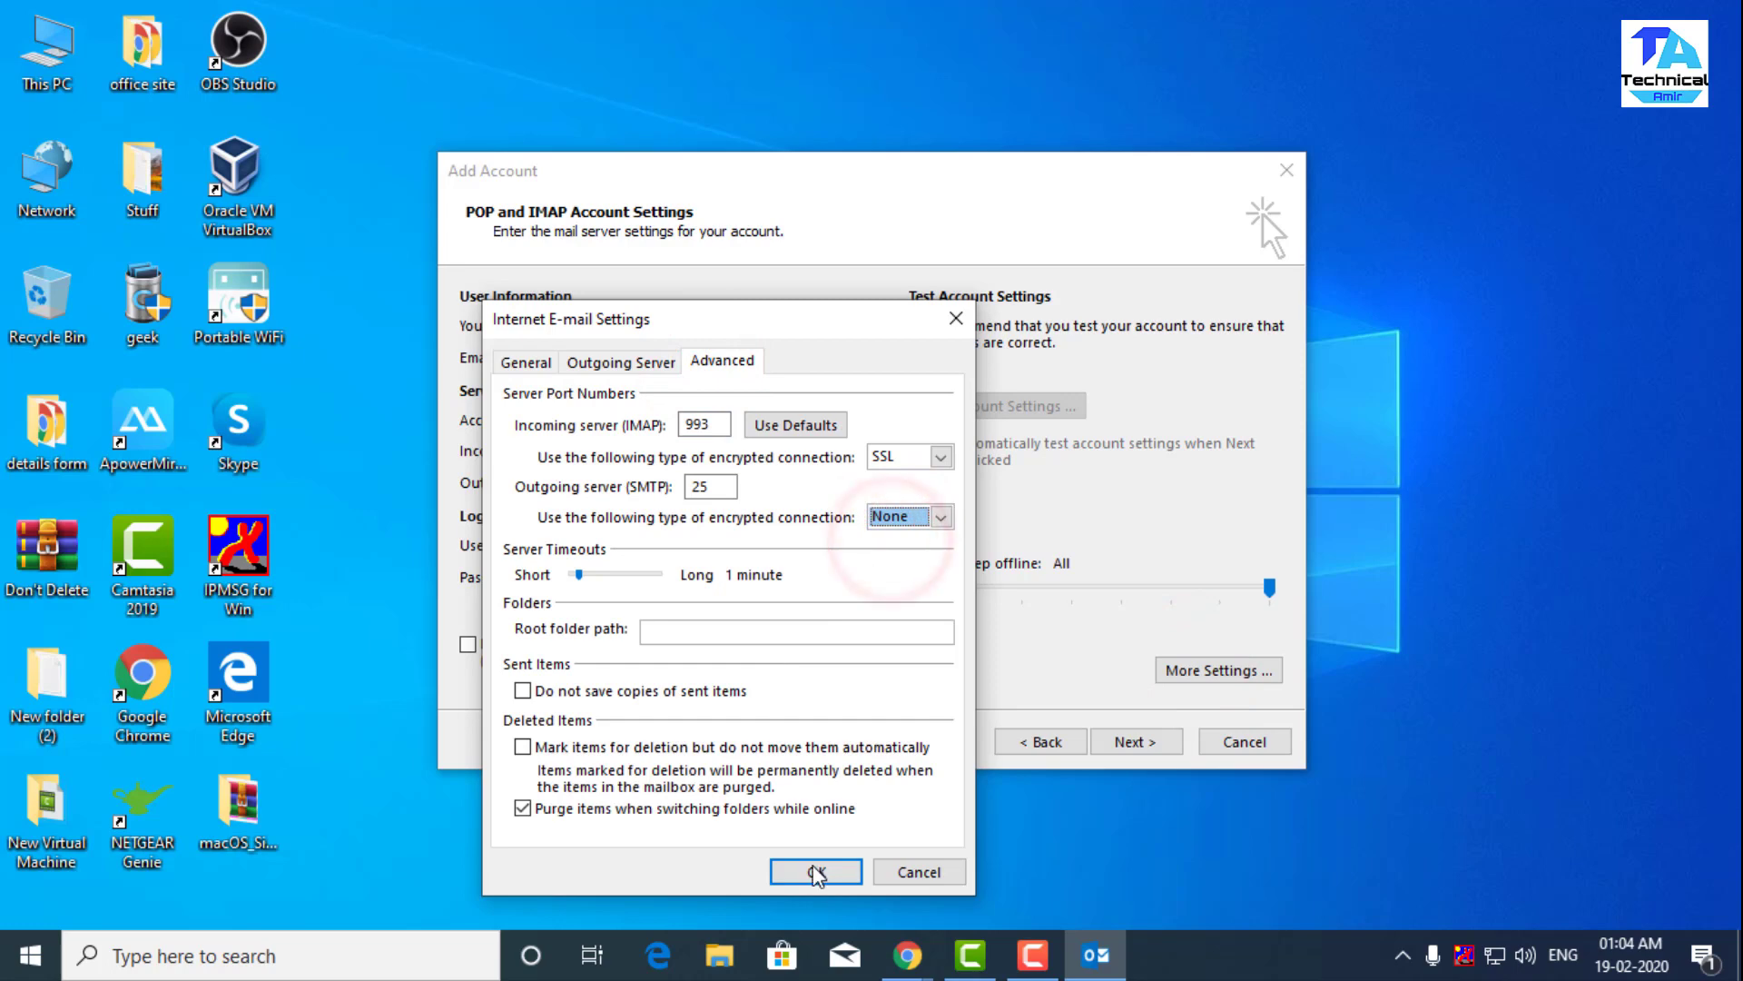
click(816, 871)
click(1135, 741)
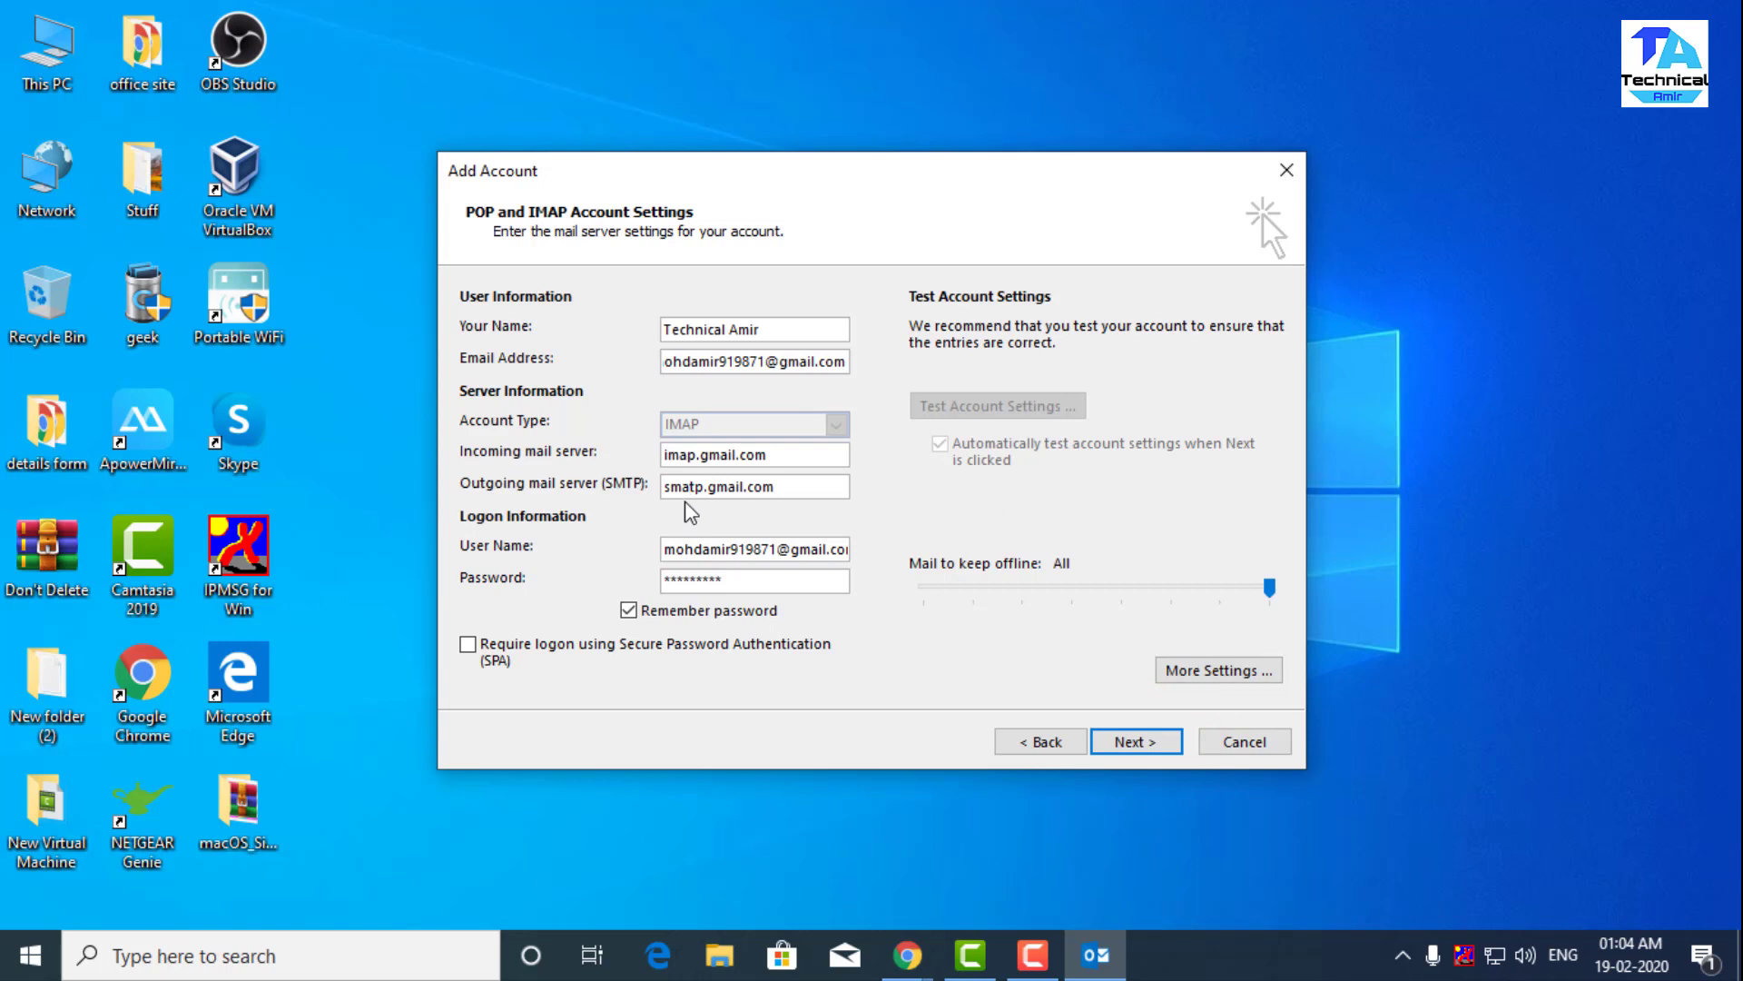
- Rerun the Gmail account test, close the passing results, and finish the account setup
click(879, 526)
click(1131, 742)
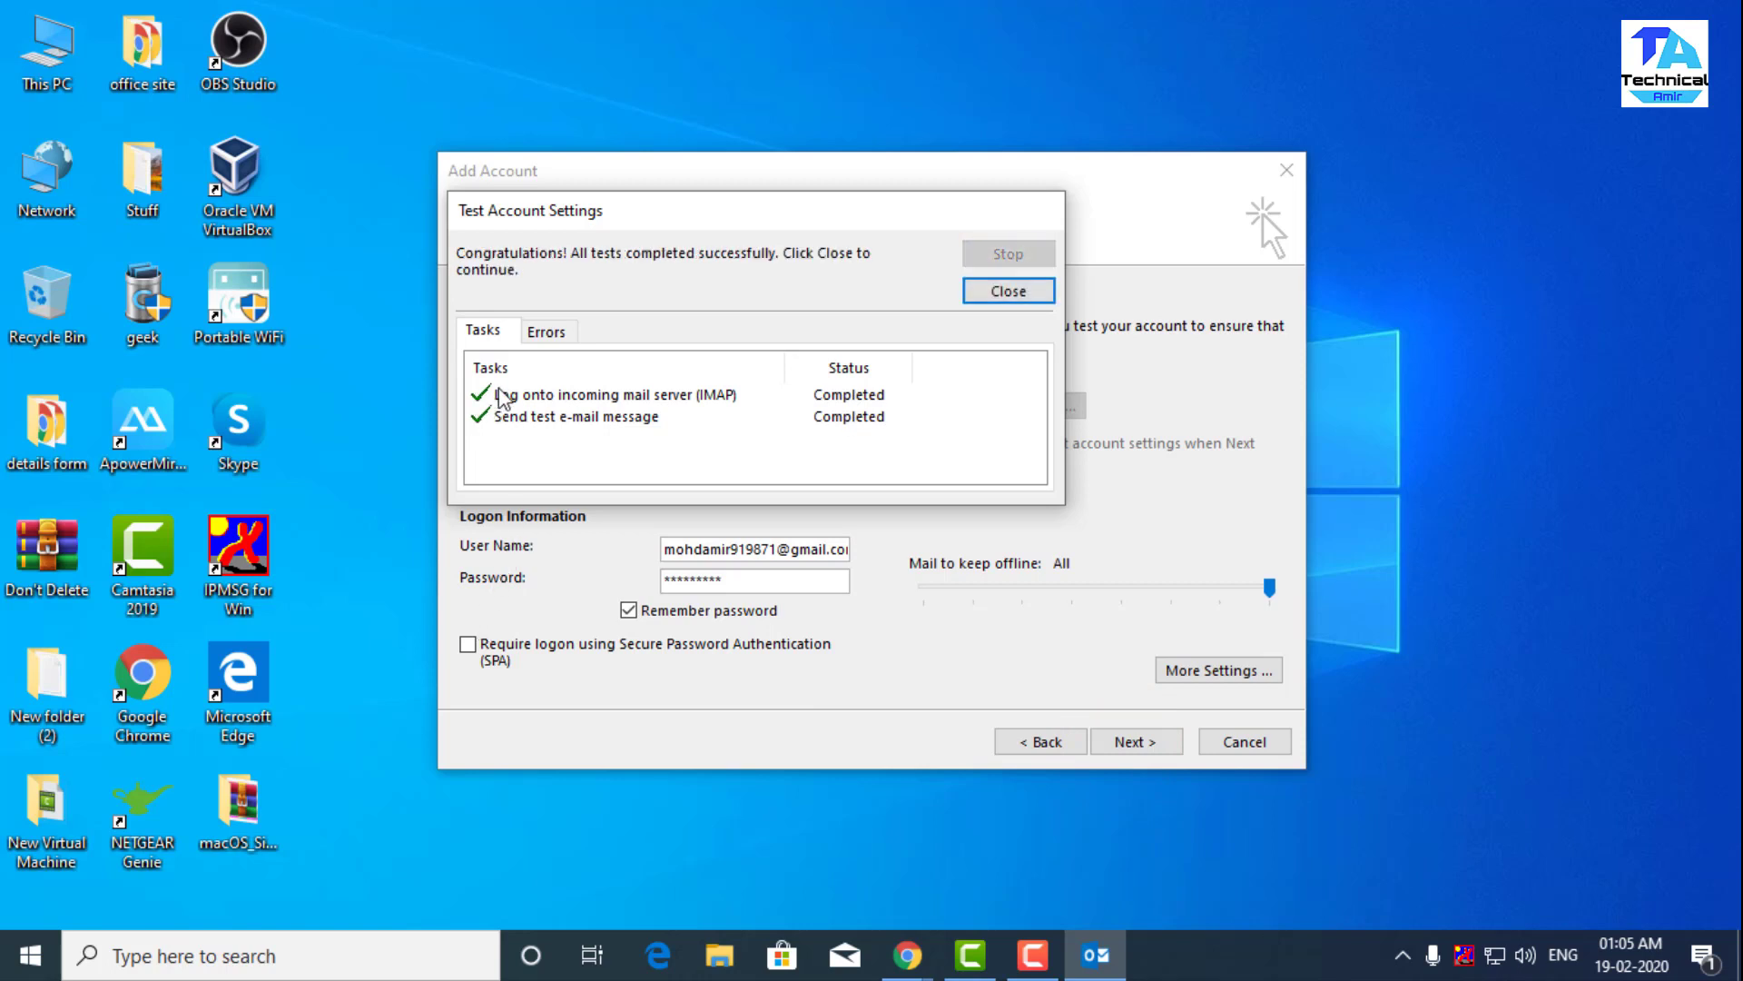
click(991, 290)
click(1168, 744)
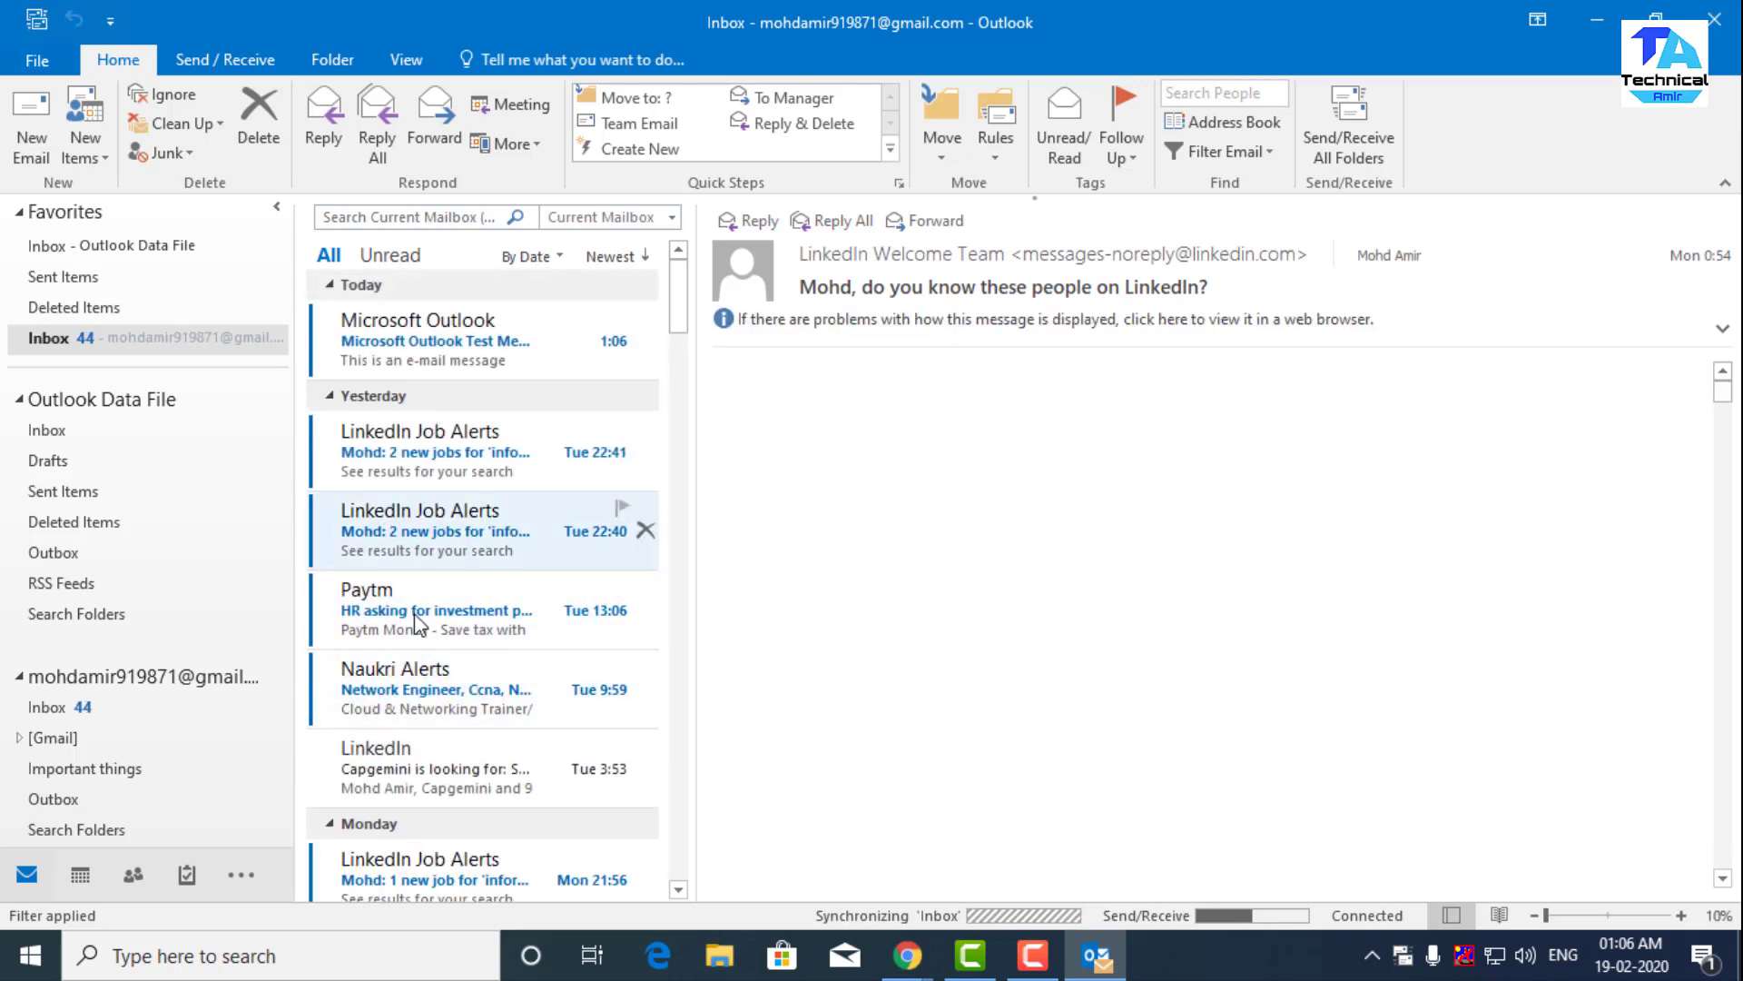
- Check the send/receive progress as the inbox syncs to 179 unread, then hide it
scroll(414, 618, down, 3)
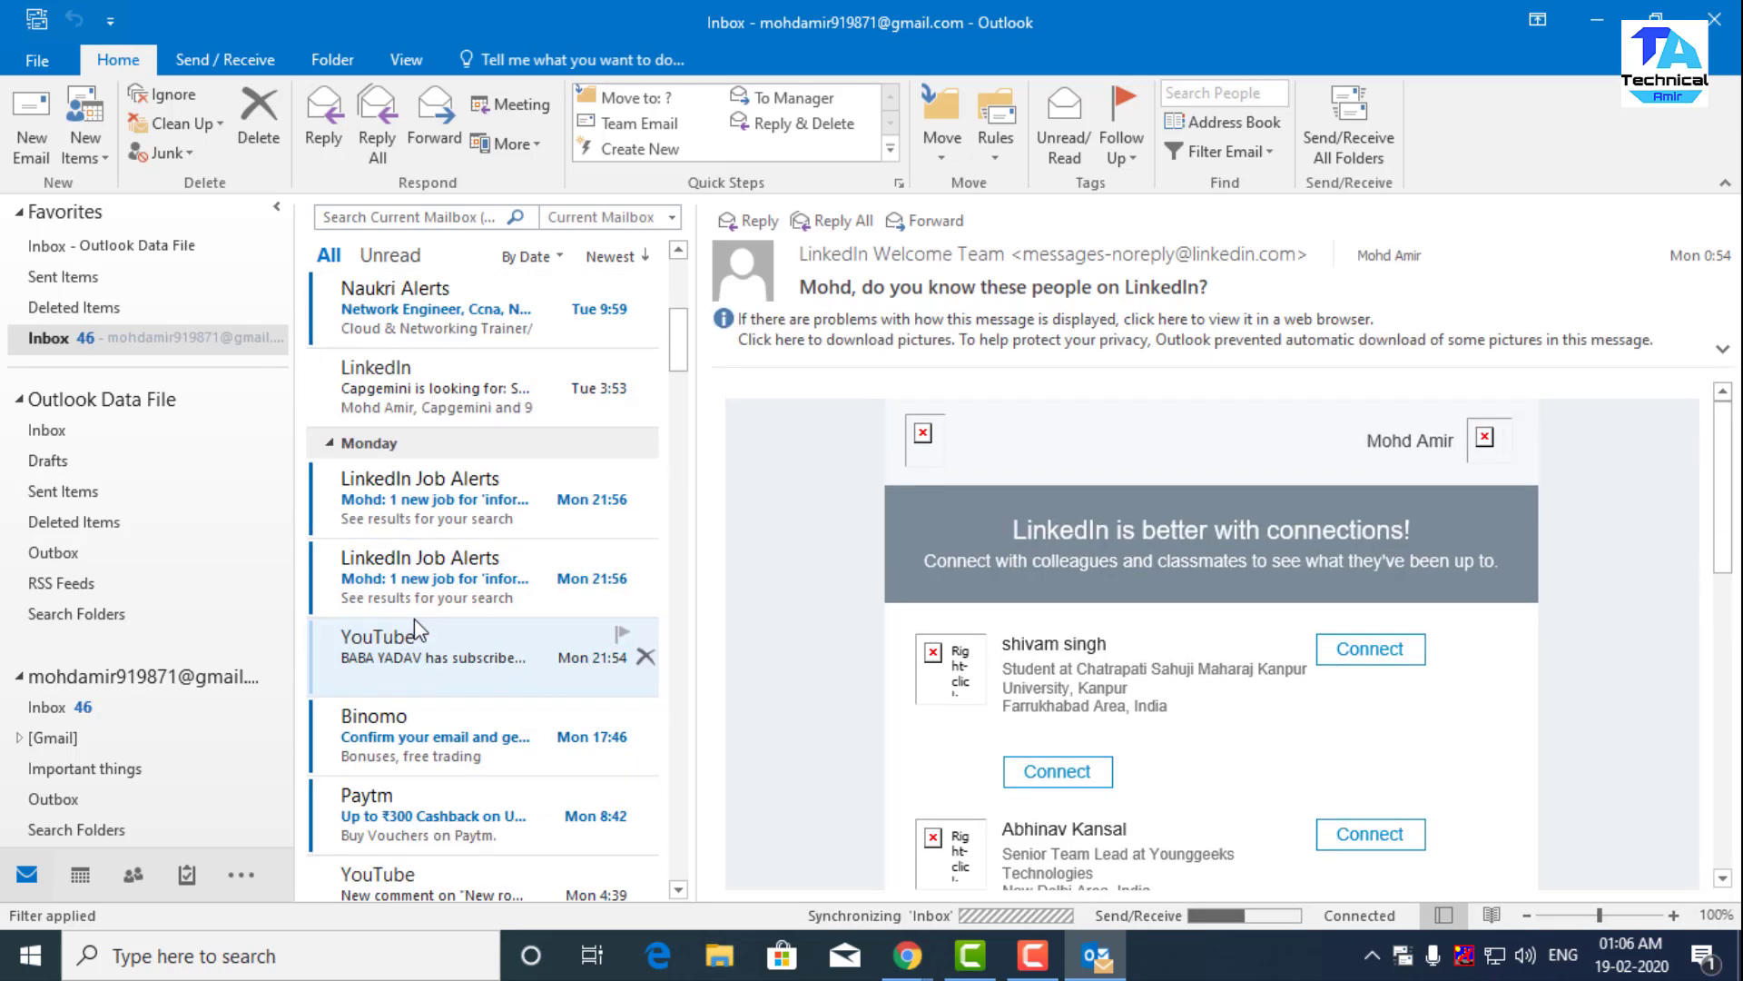
click(1217, 912)
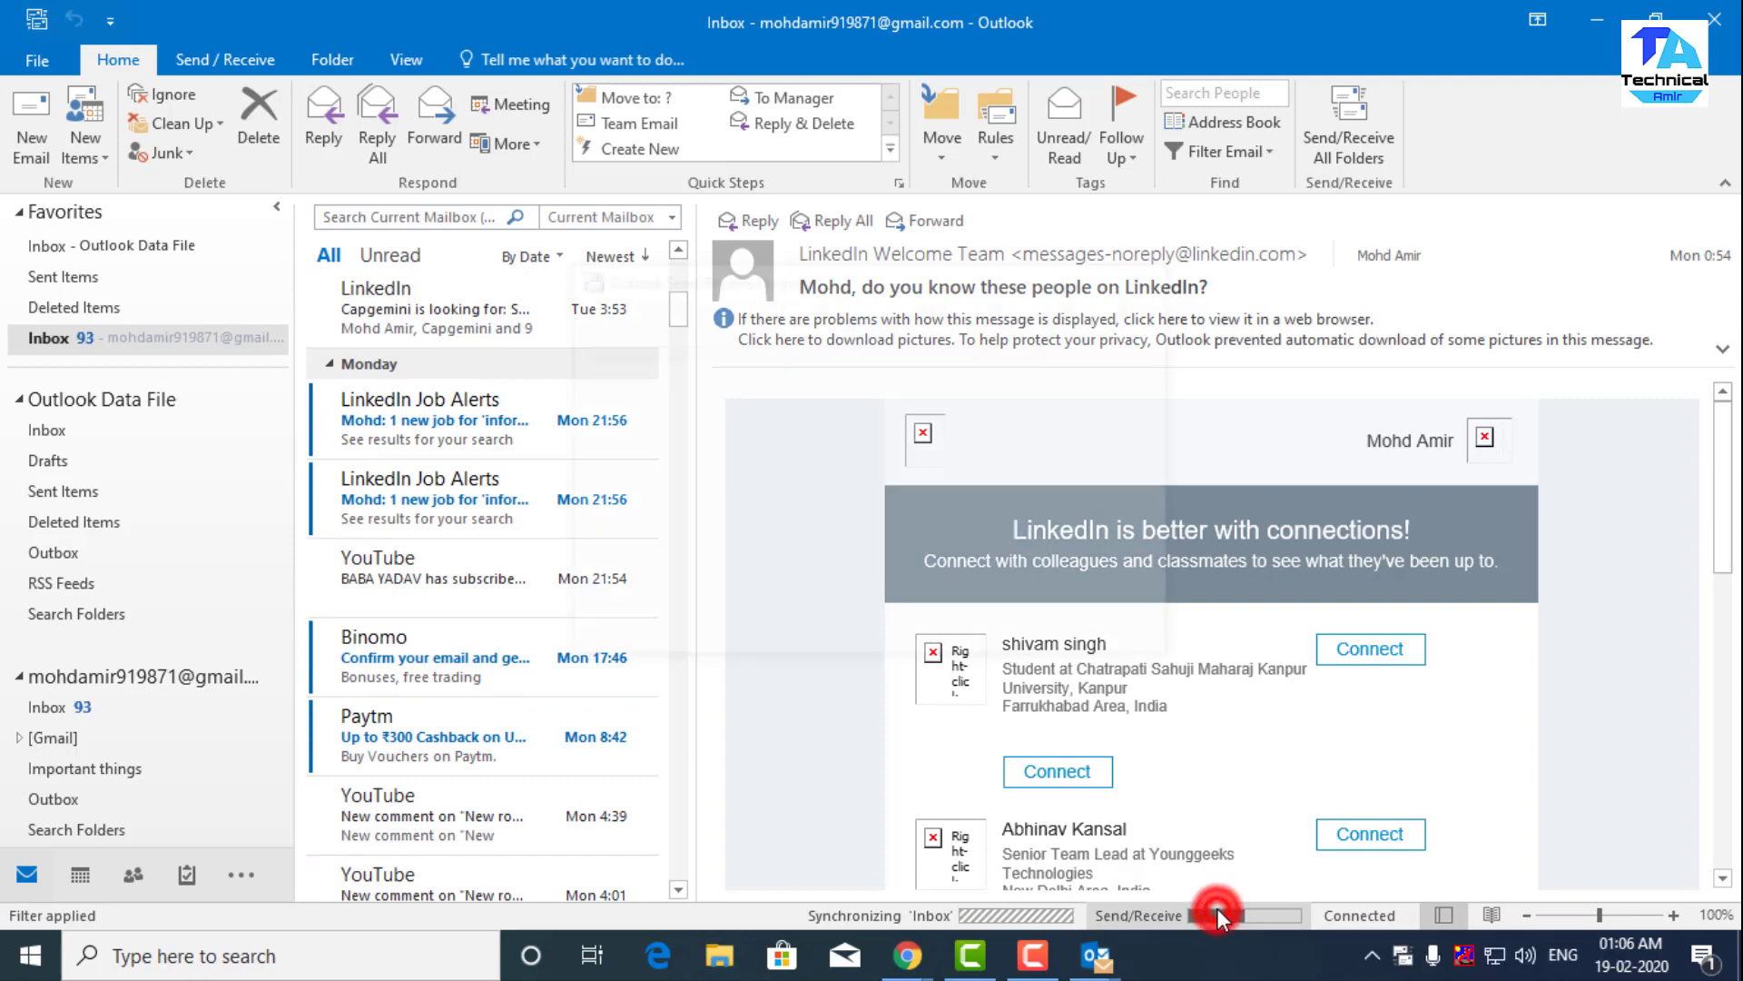
click(1099, 953)
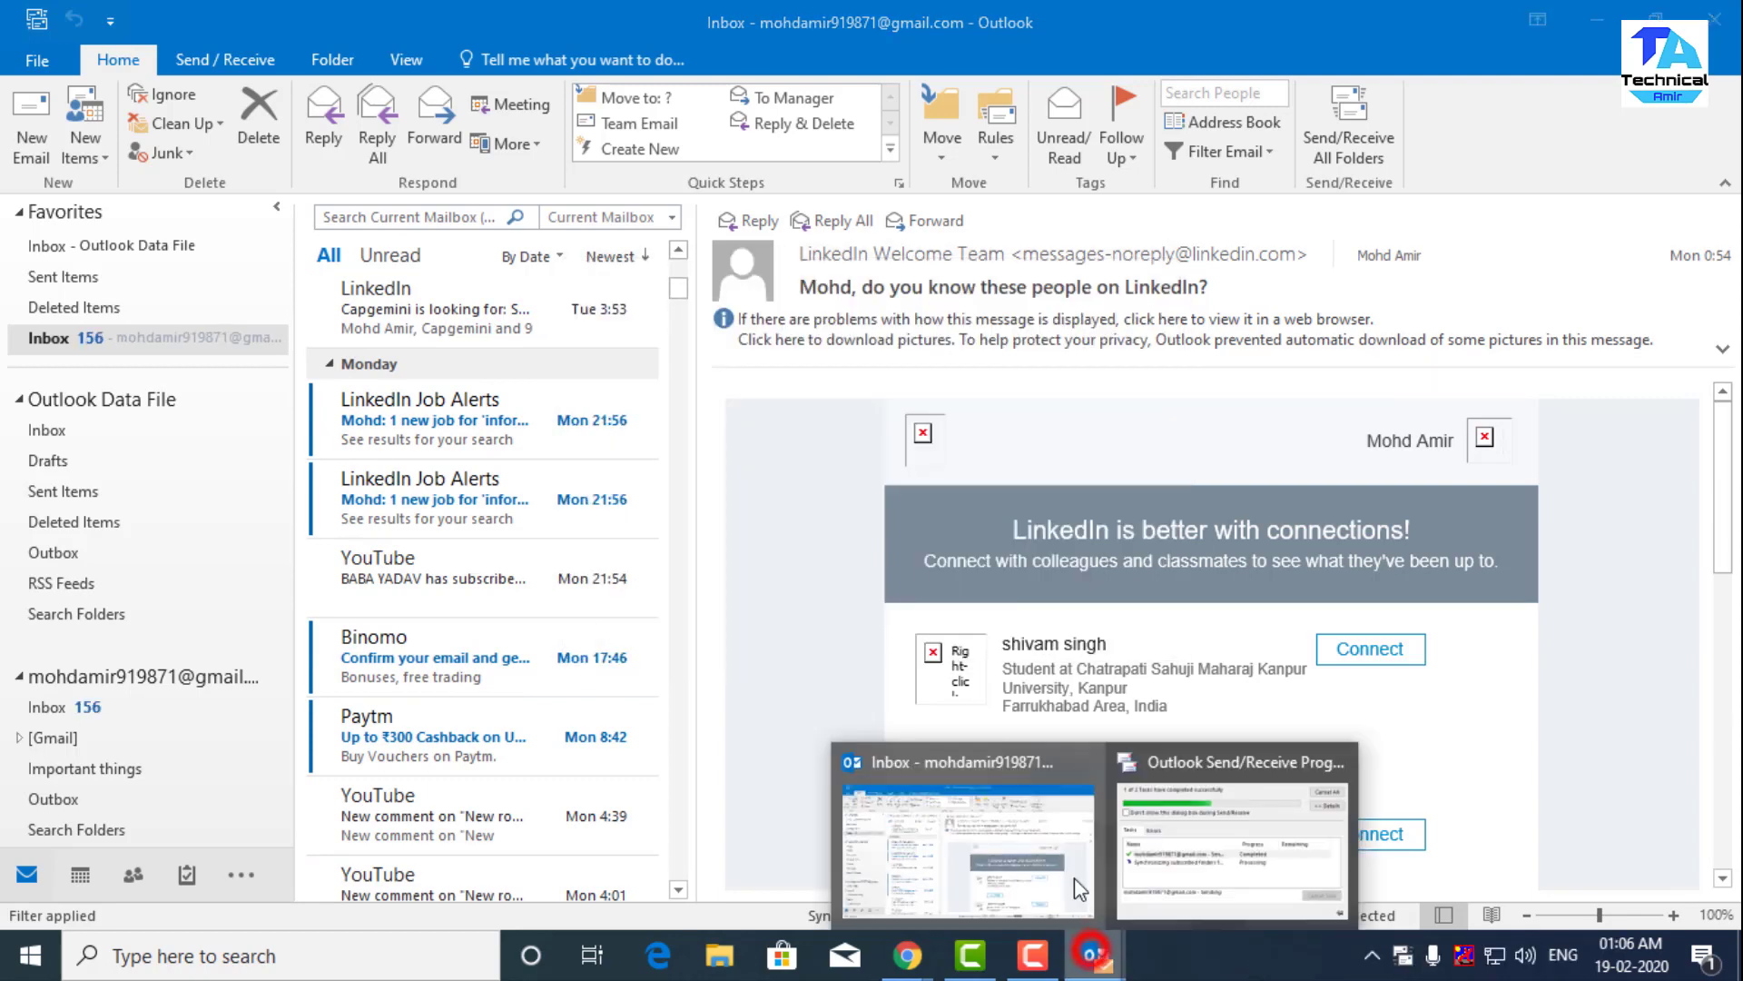
click(1178, 852)
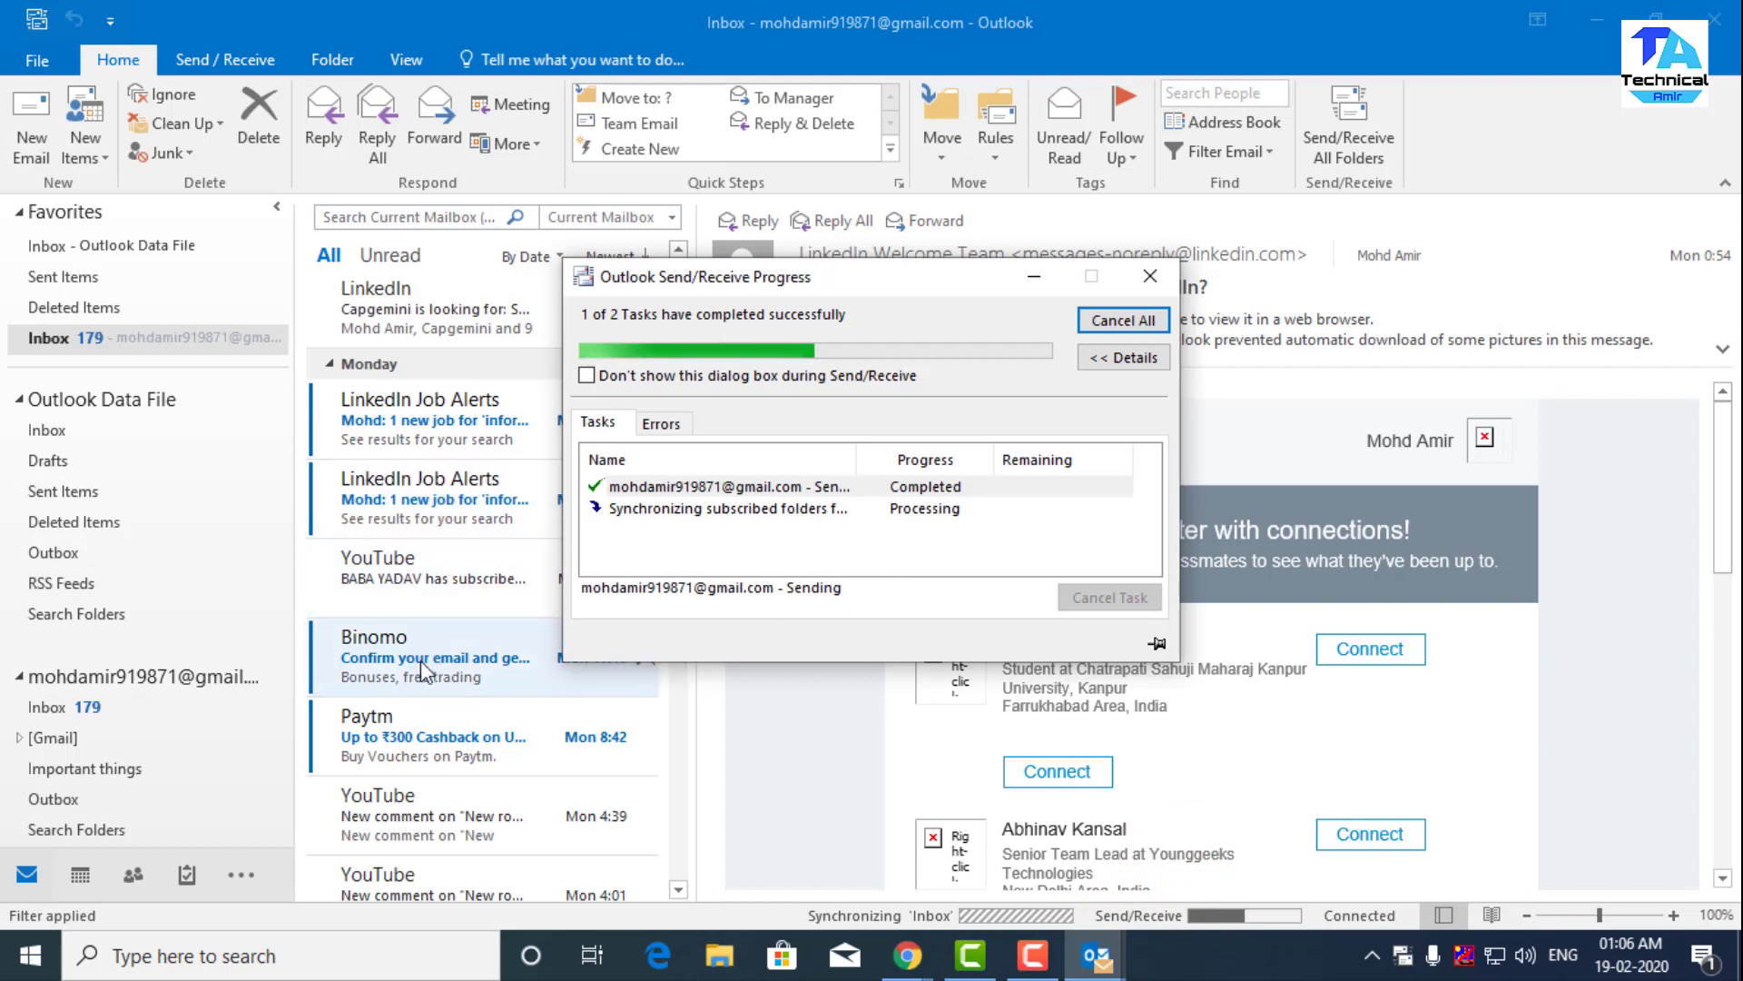
click(1030, 280)
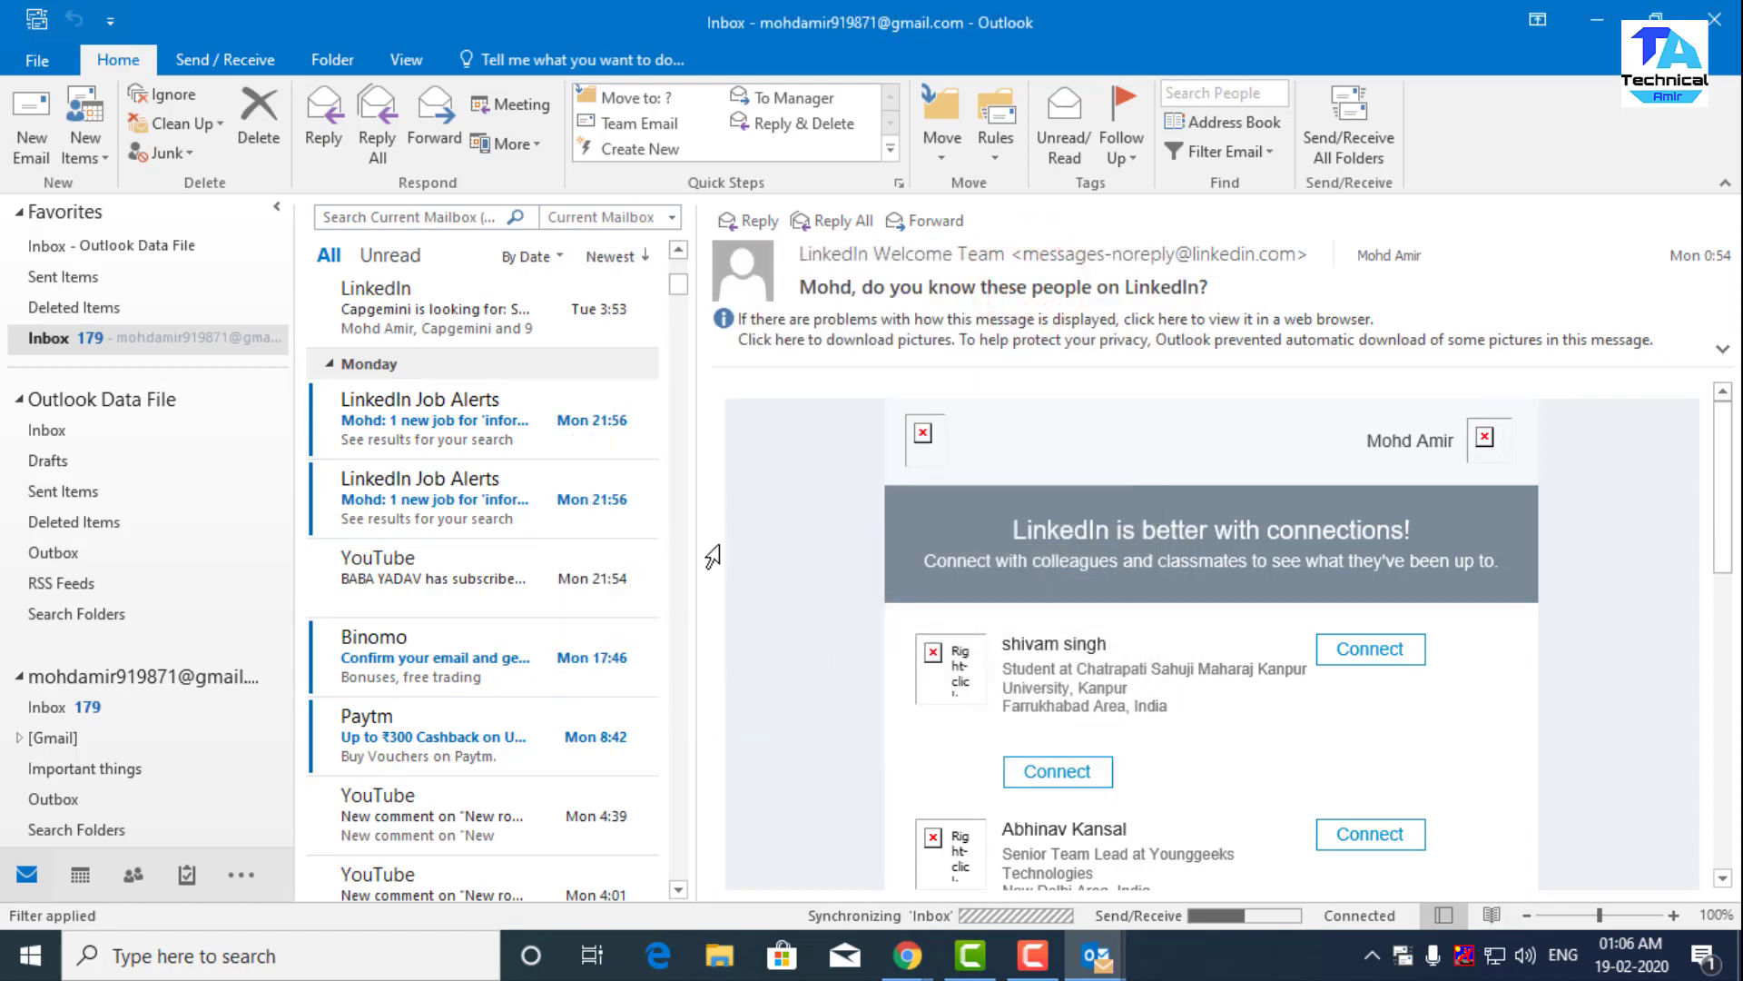
click(906, 950)
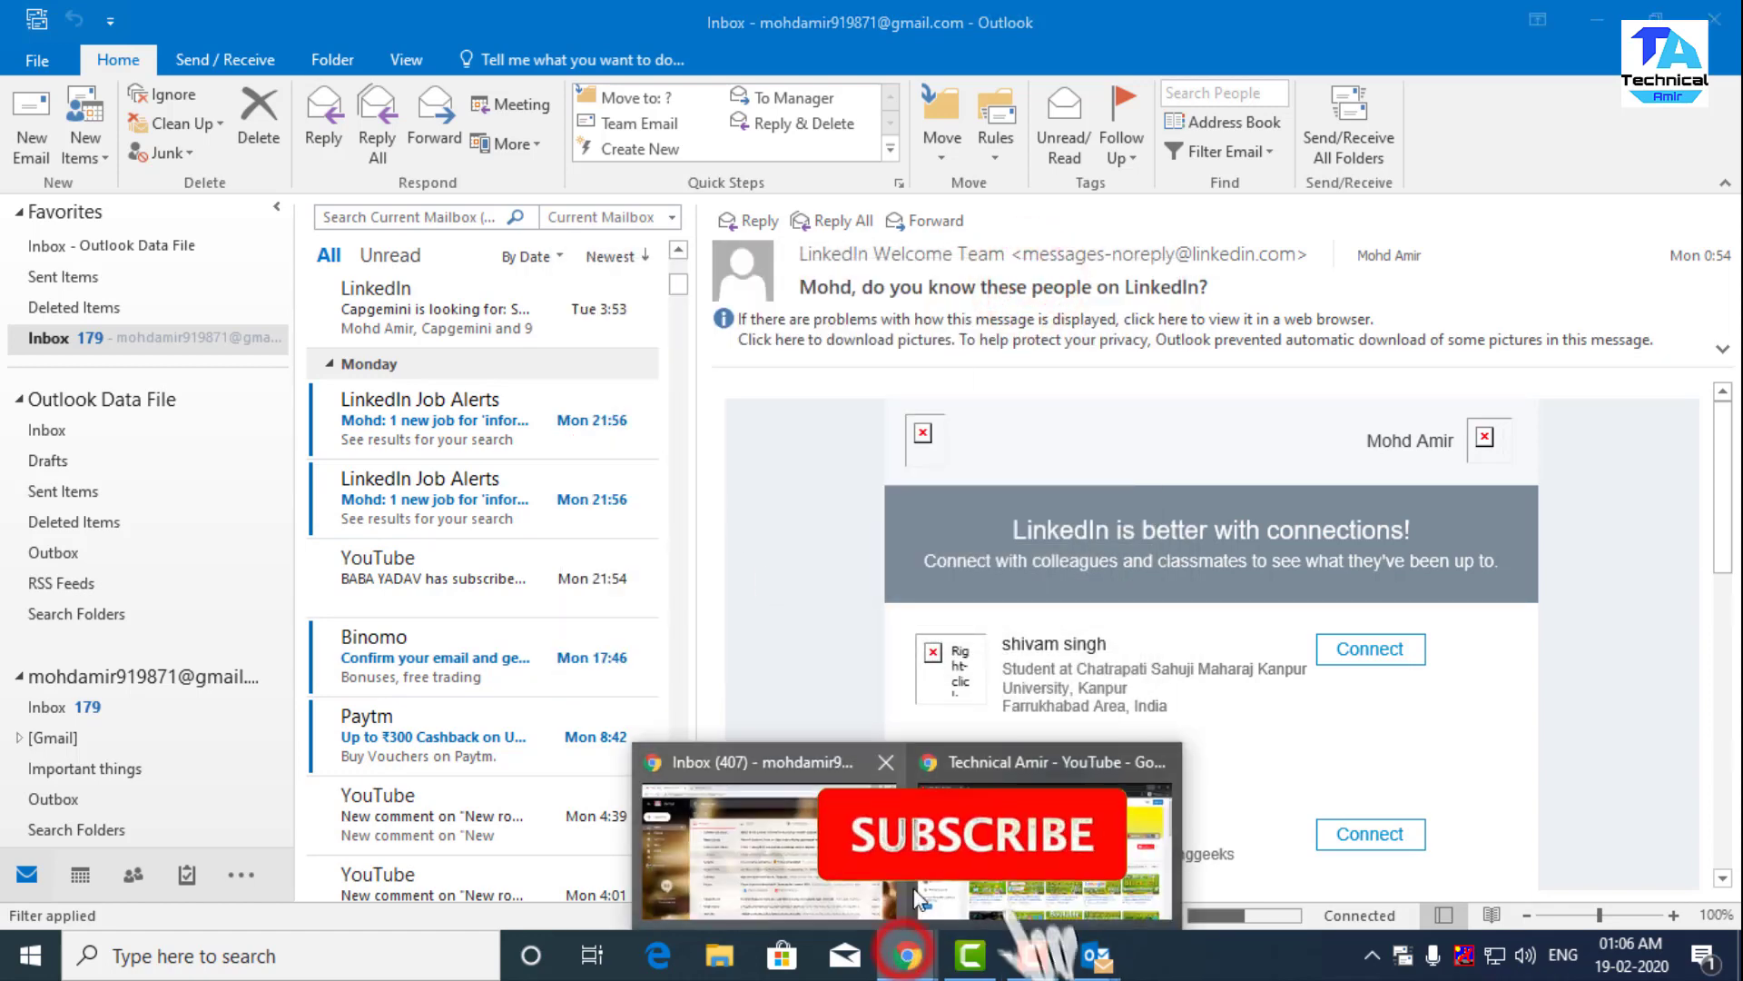
- In the YouTube channel's Videos tab, load and browse the older uploads from two years ago
click(1030, 845)
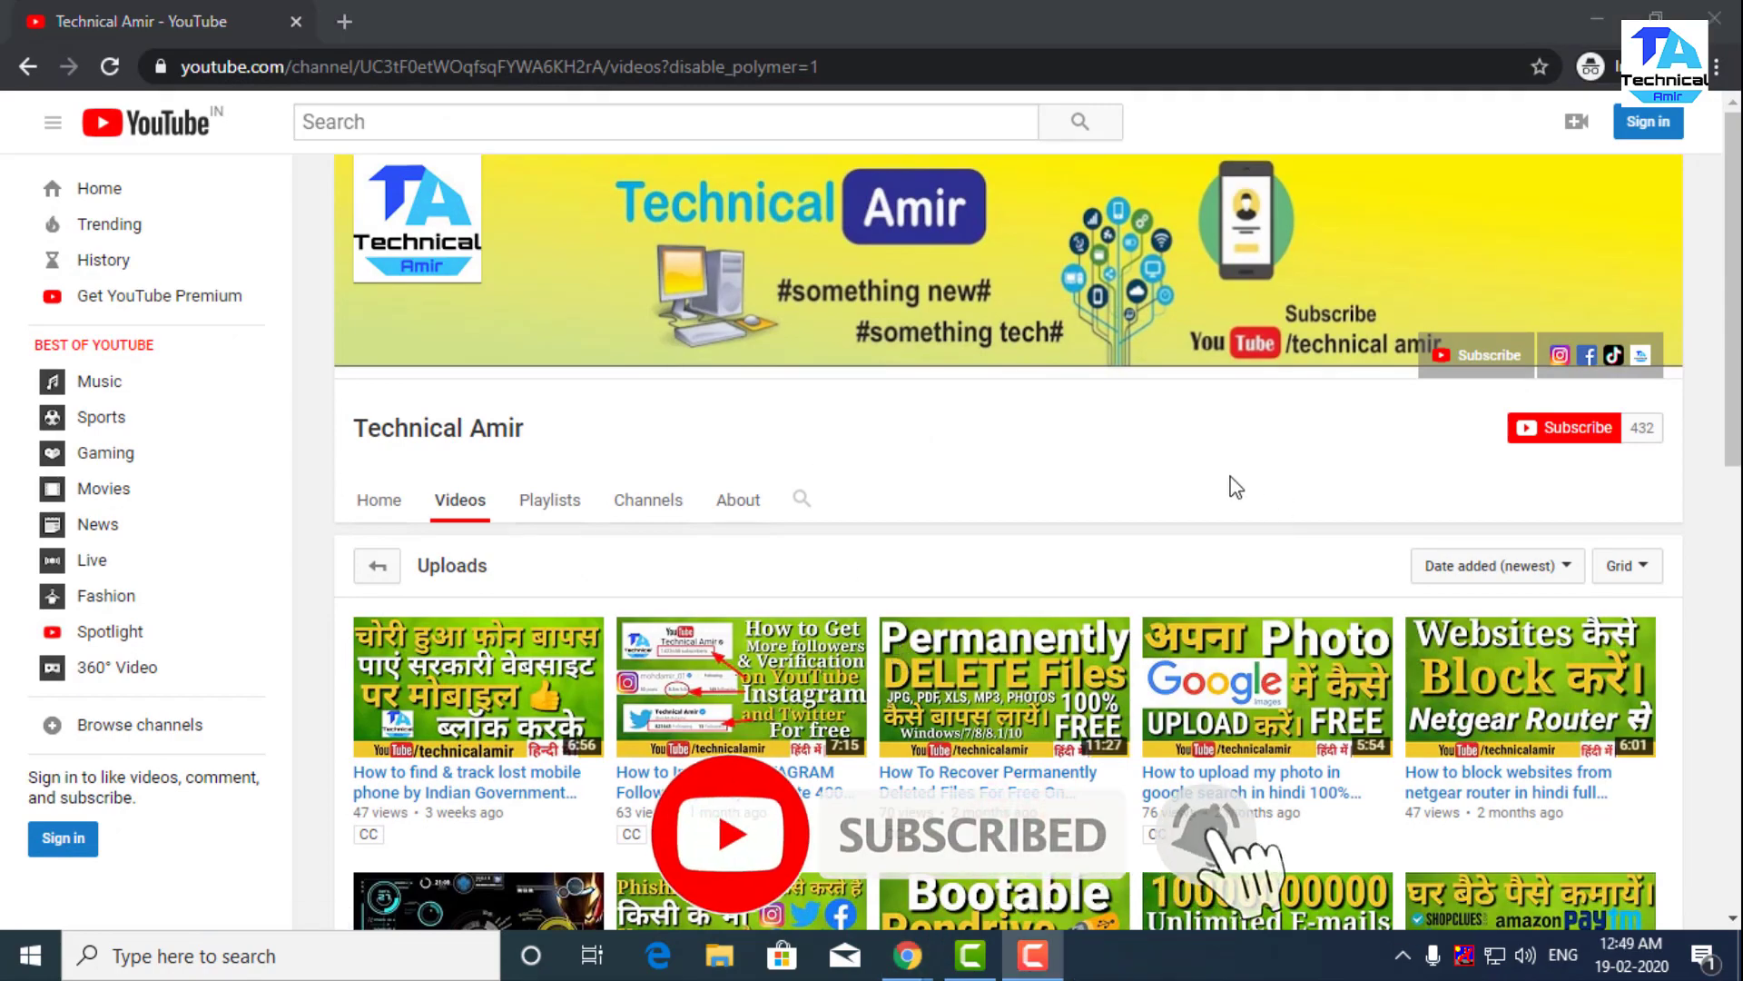
scroll(1232, 484, down, 3)
scroll(1232, 484, down, 2)
scroll(1233, 482, down, 7)
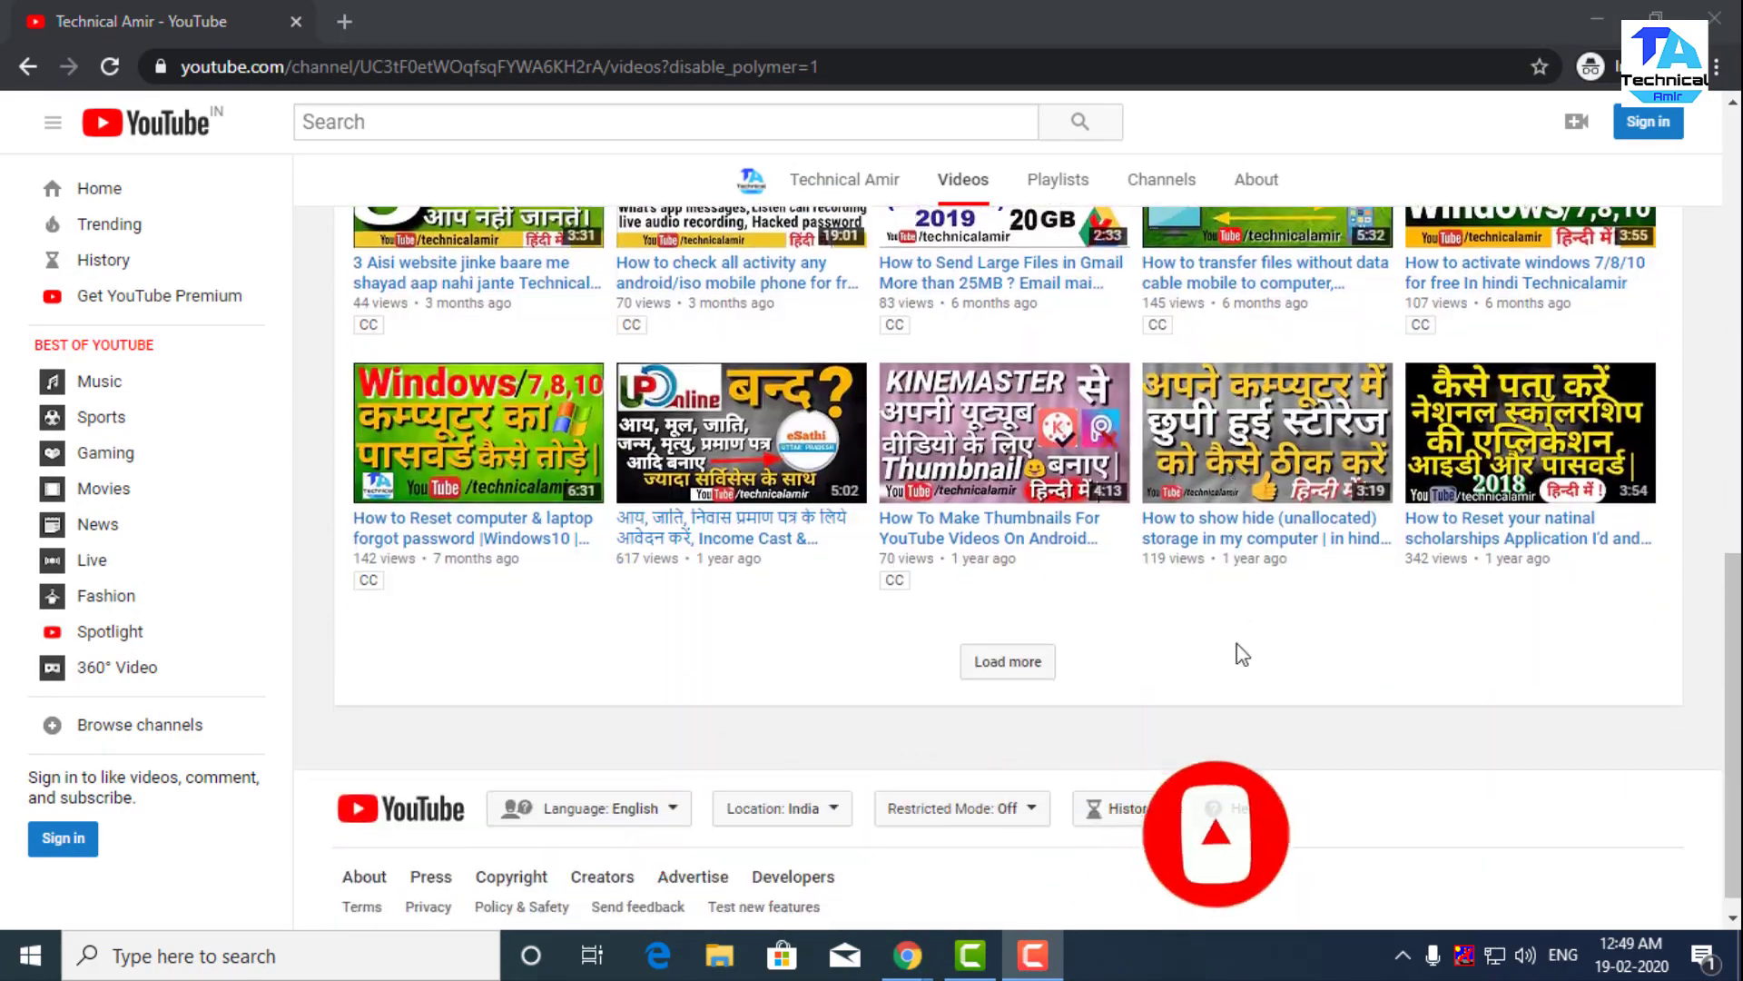
click(1045, 662)
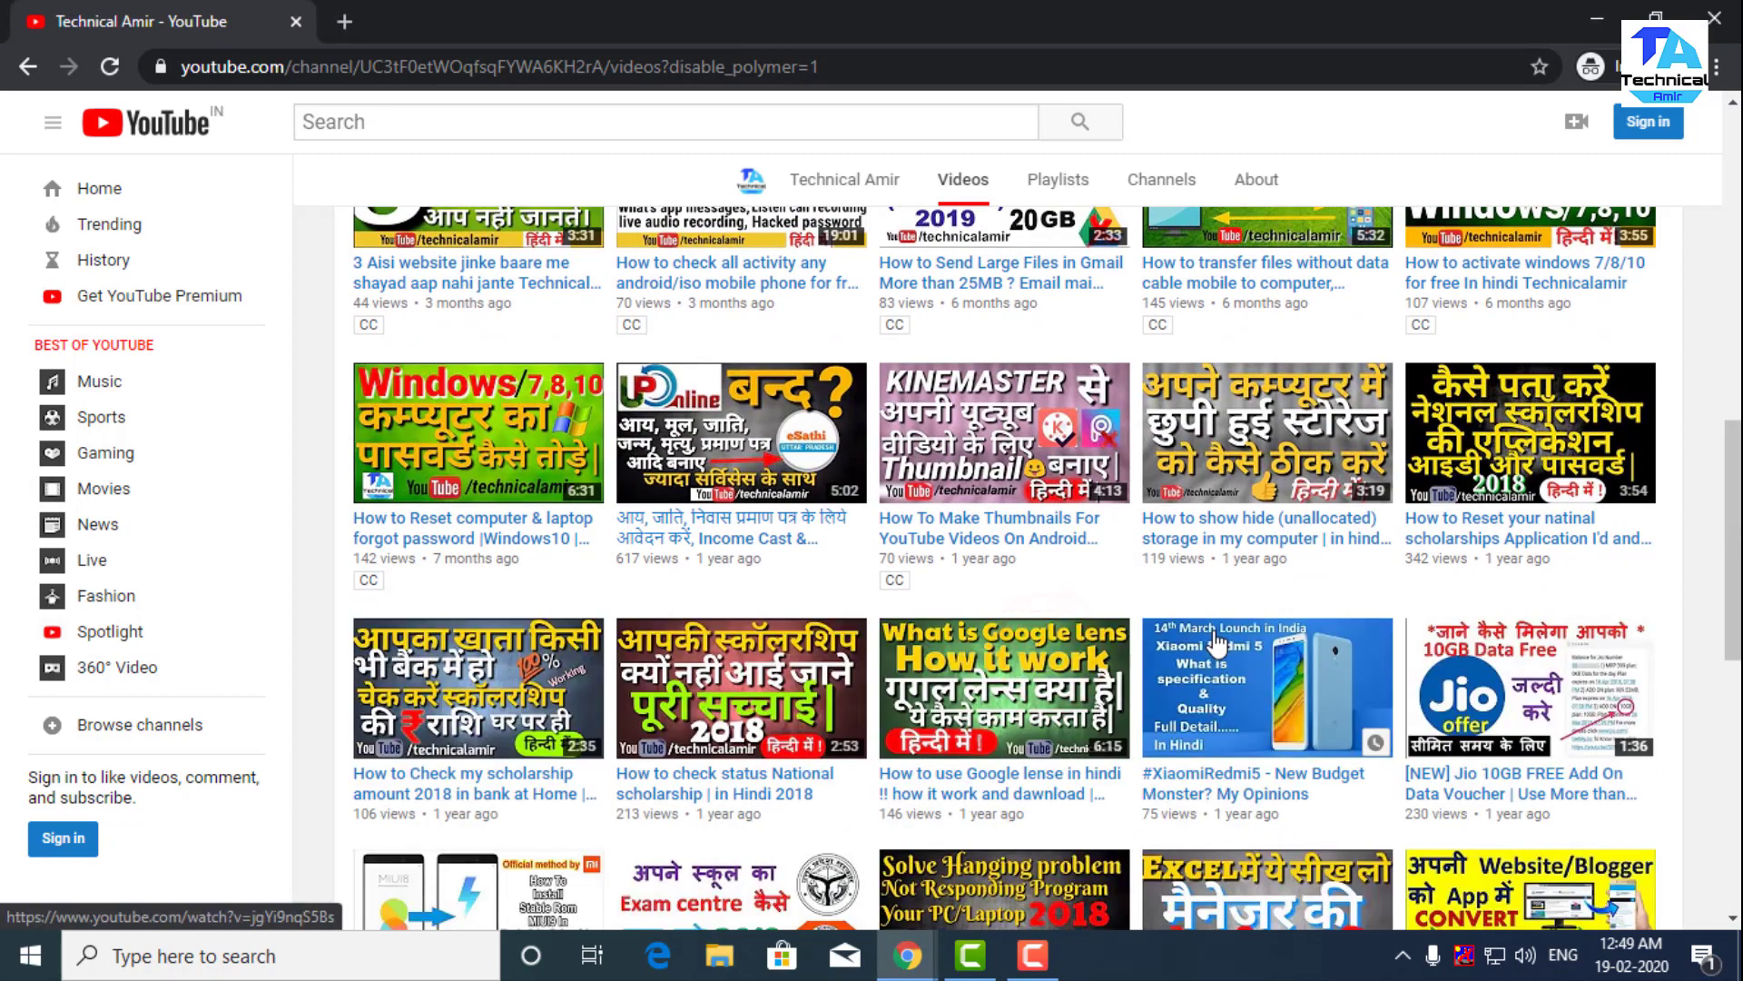
scroll(1218, 643, down, 4)
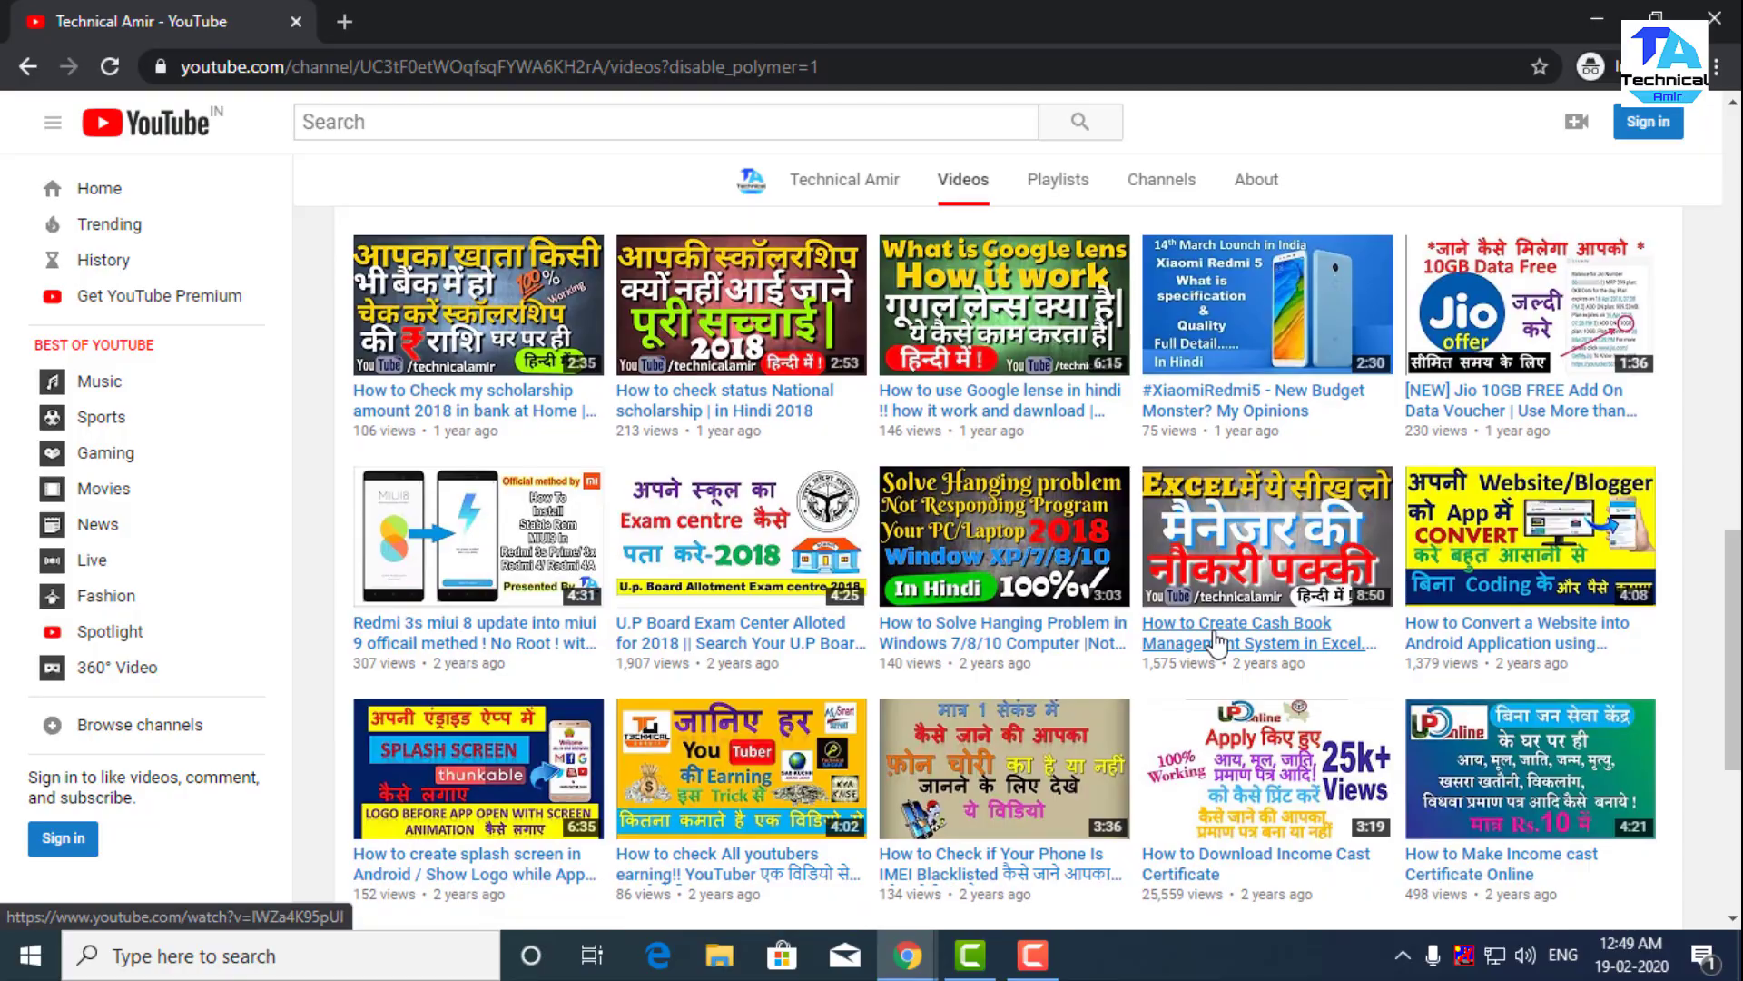
scroll(1217, 643, down, 4)
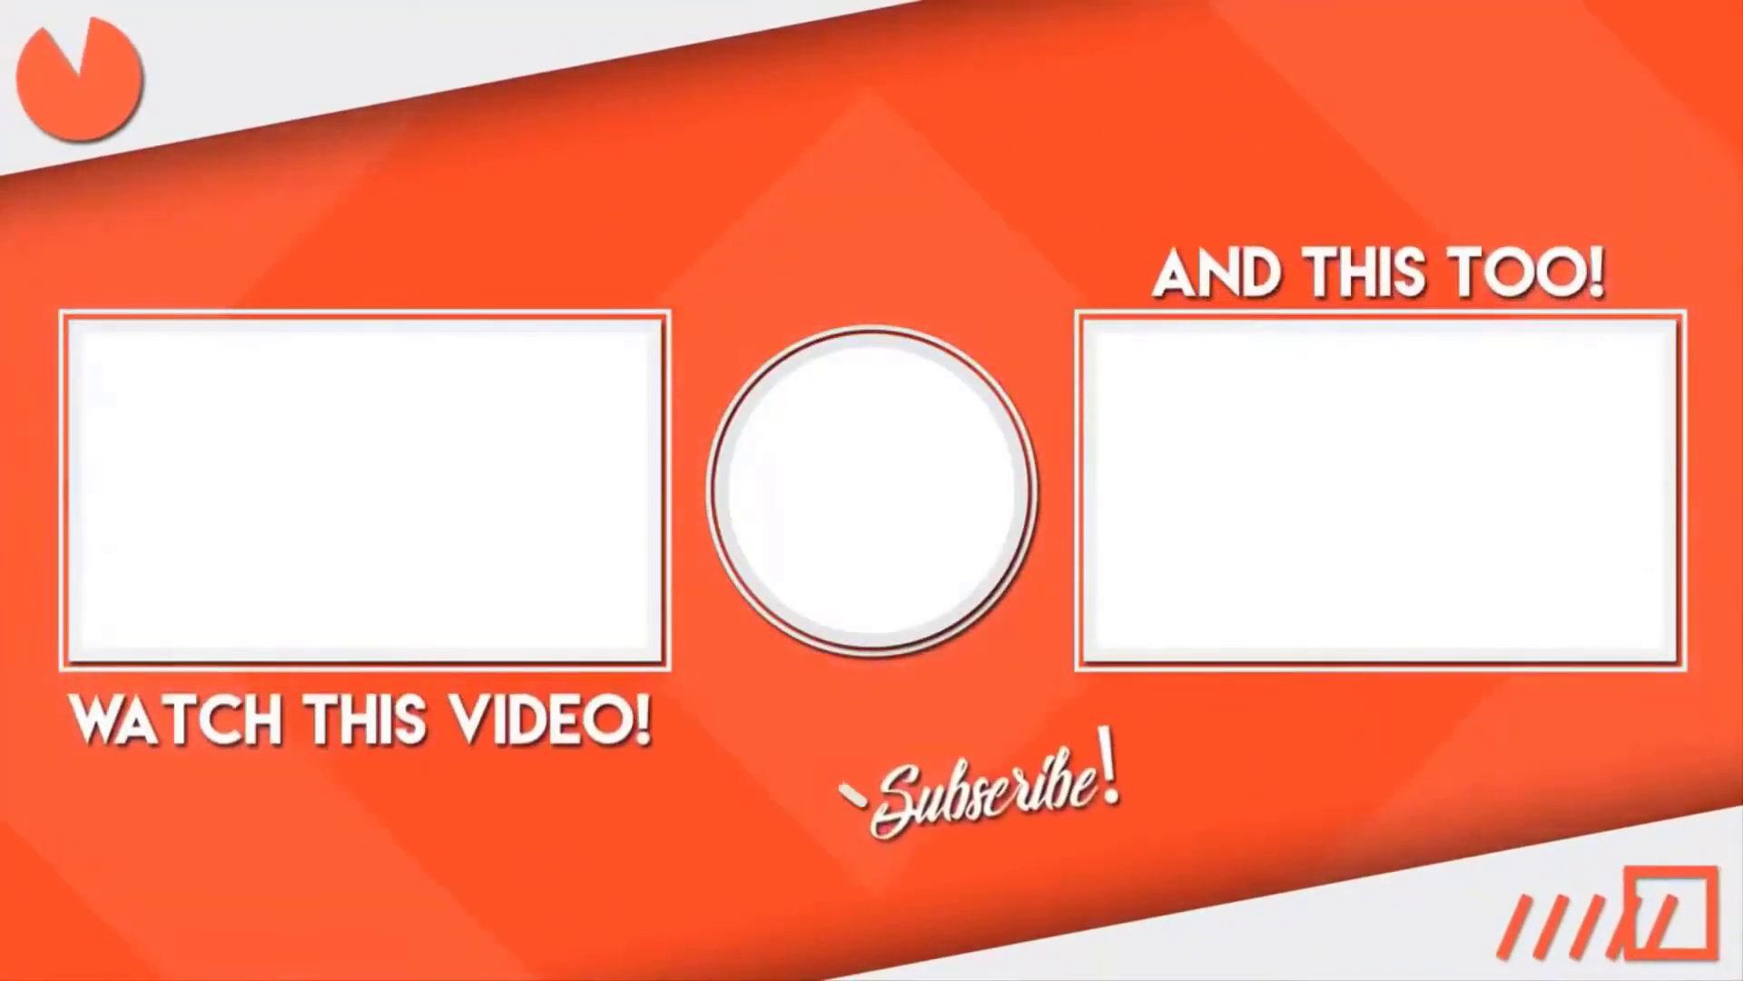